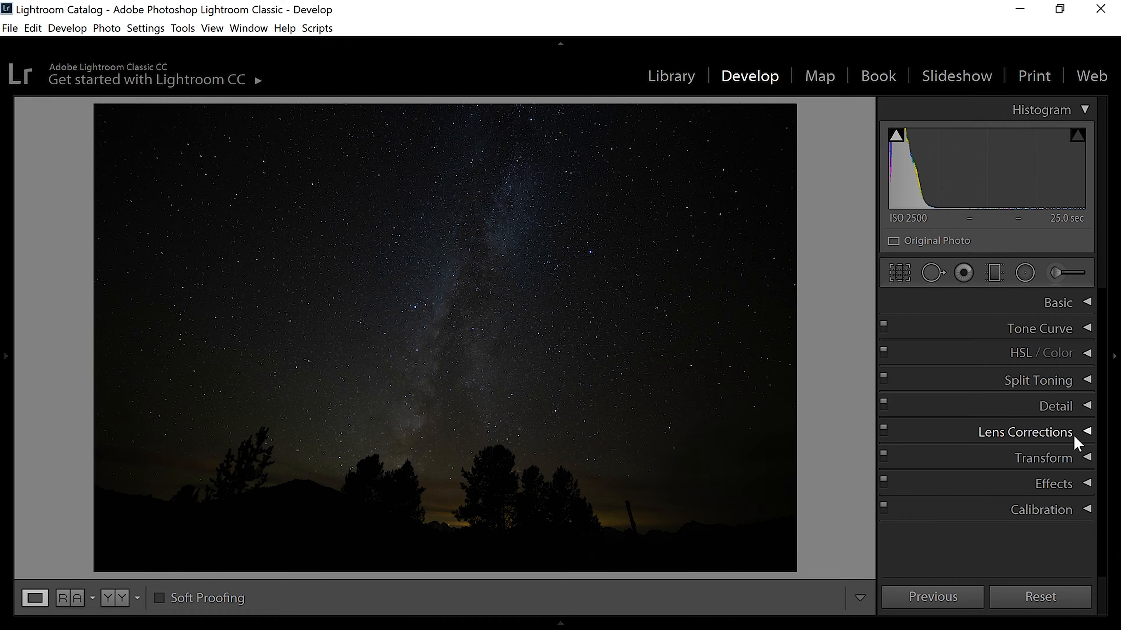
Step: Turn on Remove Chromatic Aberration and Enable Profile Corrections for the night-sky photo
{"action": "left_click", "coordinate": [1085, 432]}
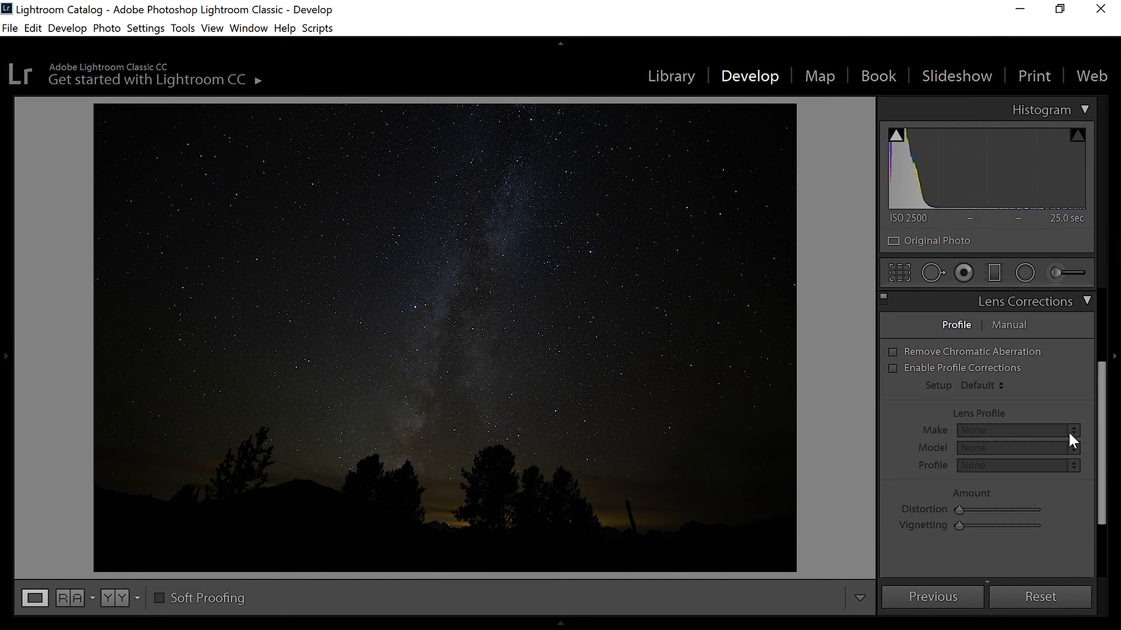
{"action": "left_click", "coordinate": [945, 359]}
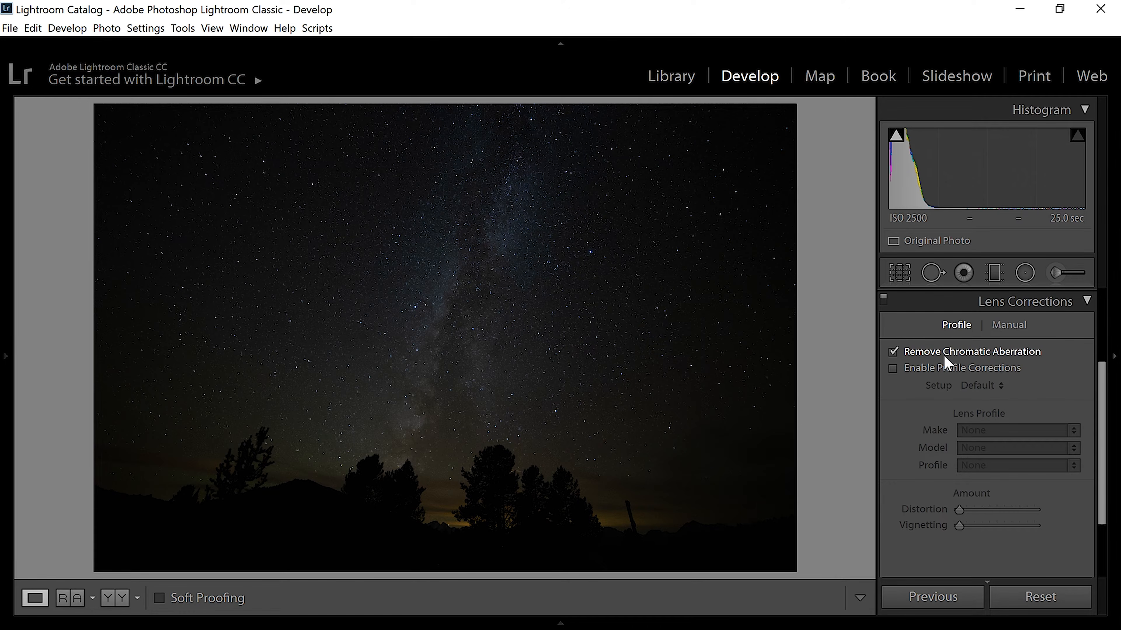
{"action": "left_click", "coordinate": [931, 370]}
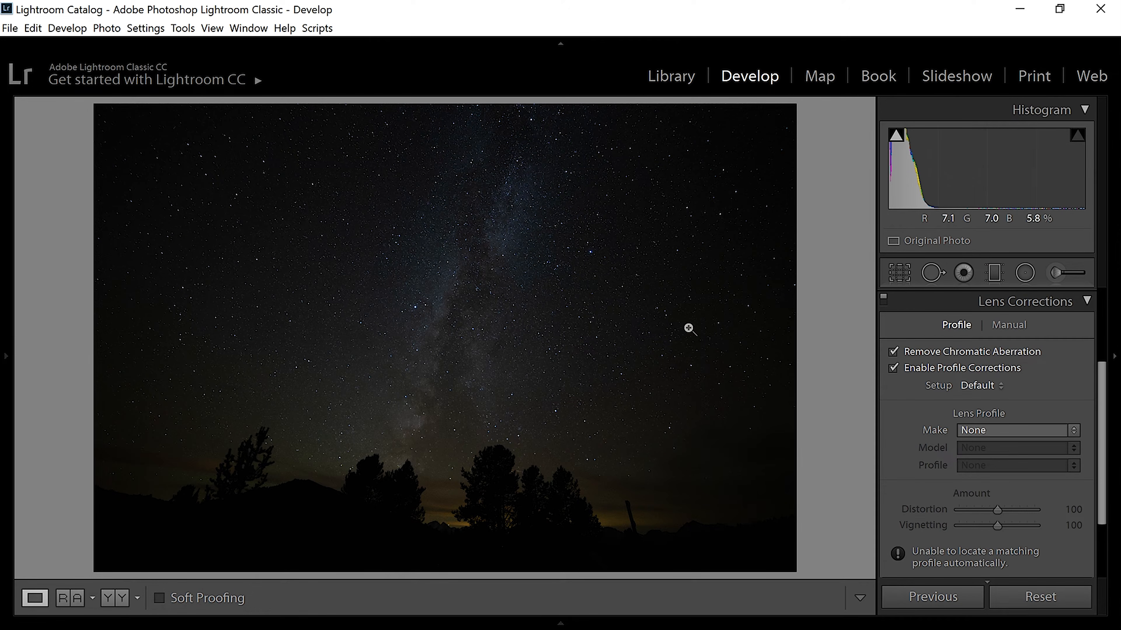
Step: Choose the lens profile with make Rokinon and model Rokinon 14mm f/2.8 ED AS IF UMC
{"action": "left_click", "coordinate": [975, 432]}
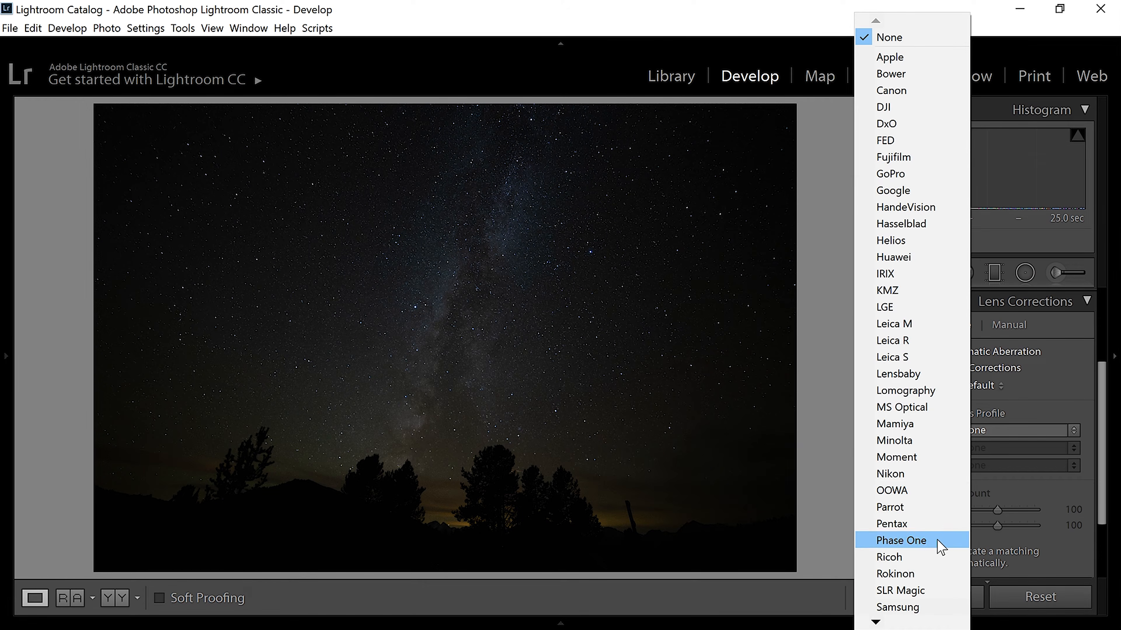
{"action": "left_click", "coordinate": [924, 575]}
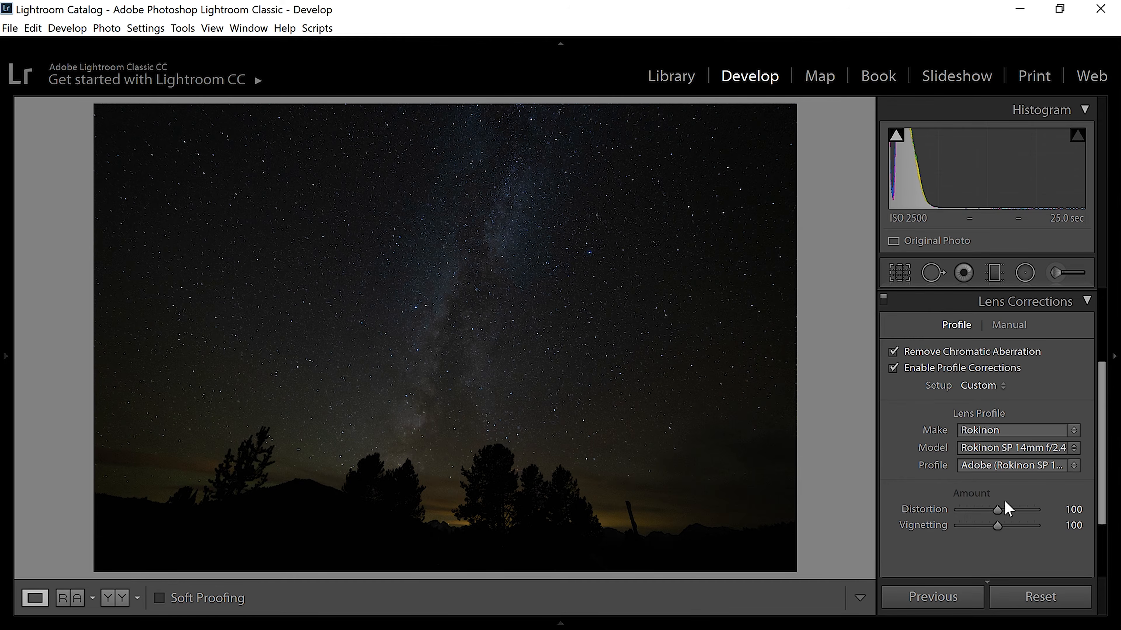
{"action": "left_click", "coordinate": [1021, 450]}
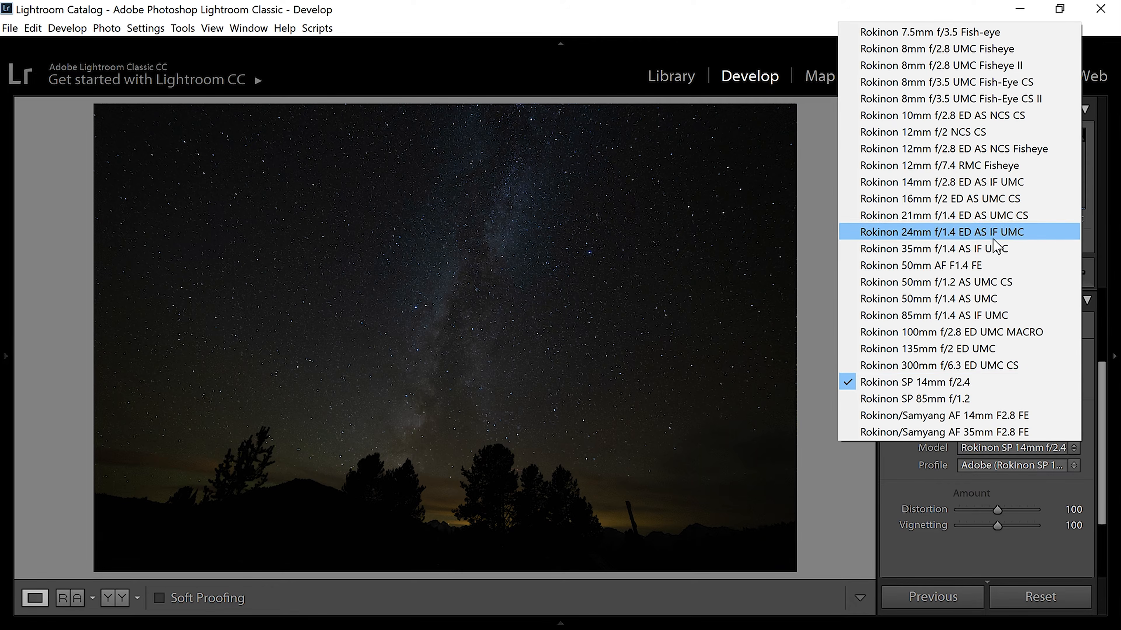
{"action": "left_click", "coordinate": [1001, 187]}
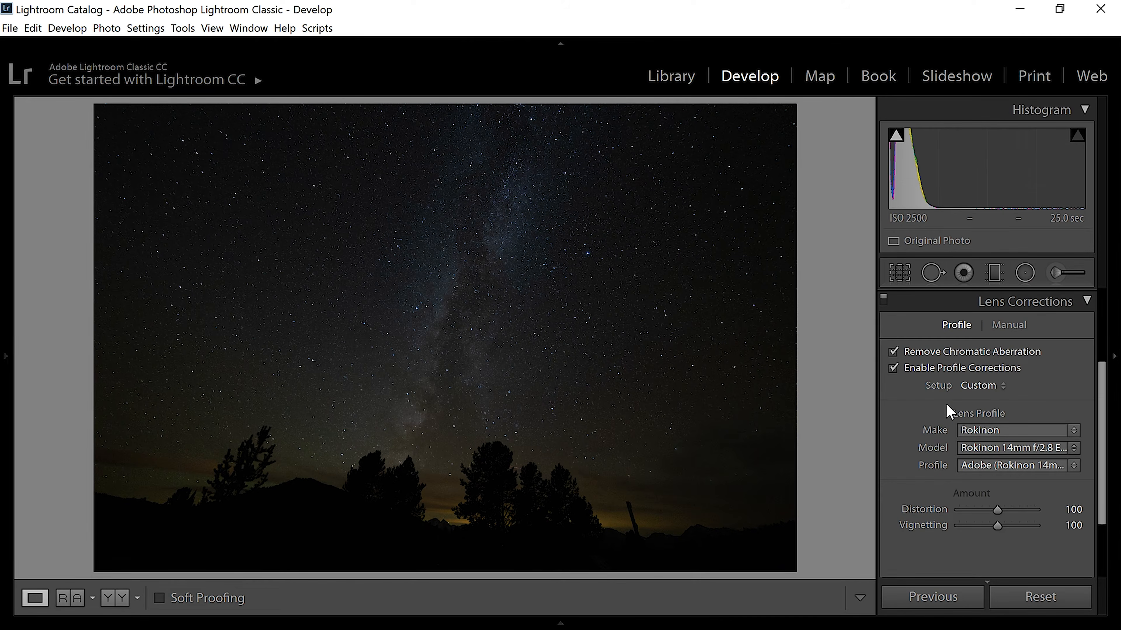
Step: Compare the photo with and without the lens profile correction, leaving the correction enabled
{"action": "left_click", "coordinate": [931, 371]}
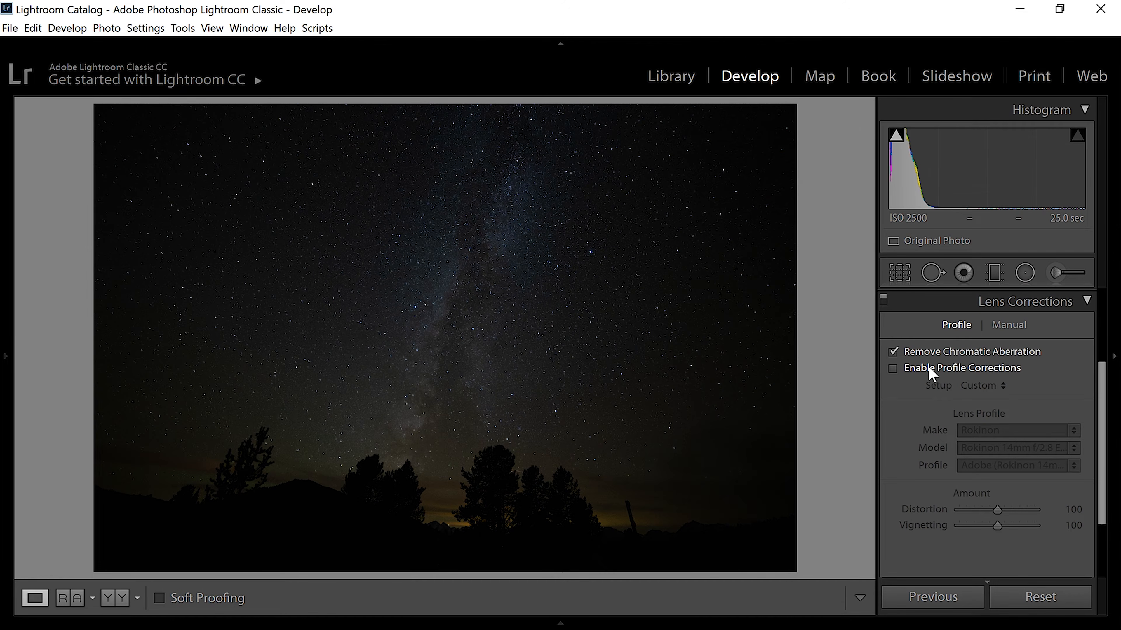
{"action": "left_click", "coordinate": [931, 371]}
{"action": "left_click", "coordinate": [931, 370]}
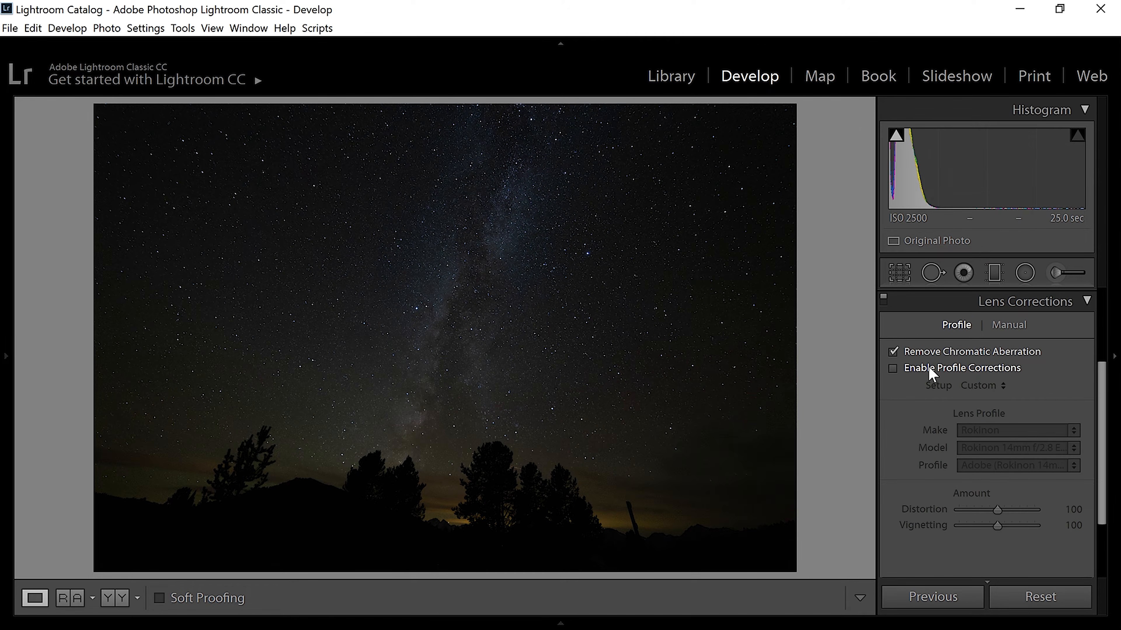
{"action": "left_click", "coordinate": [930, 371]}
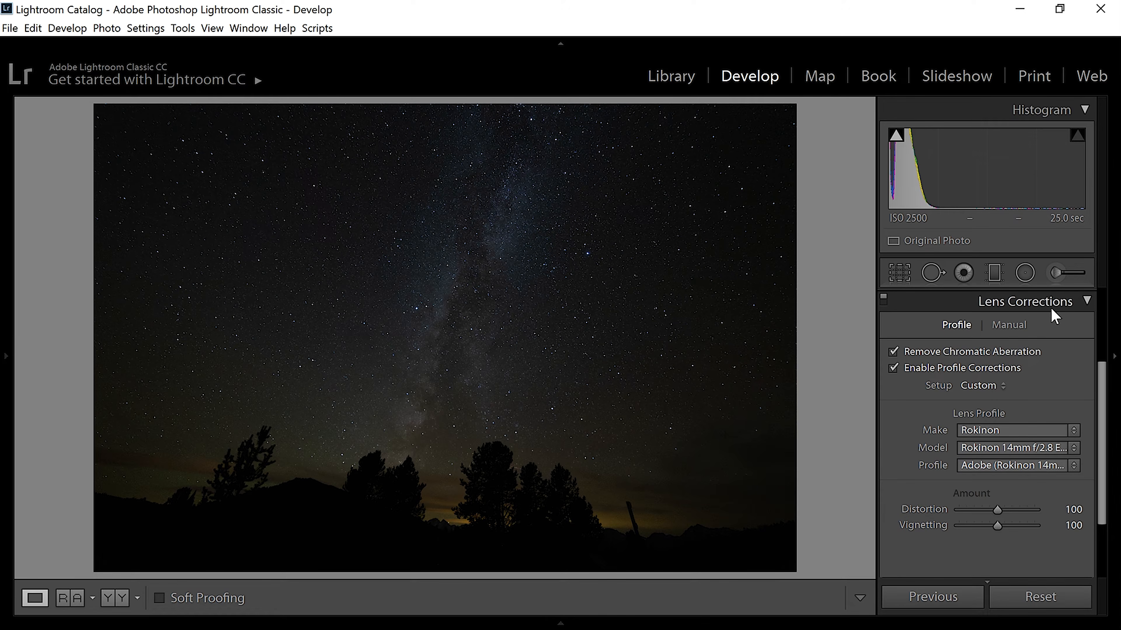
Step: Close the lens correction settings and set the photo's exposure to +1.10 in the basic adjustments
{"action": "left_click", "coordinate": [1086, 301]}
{"action": "left_click", "coordinate": [1086, 304]}
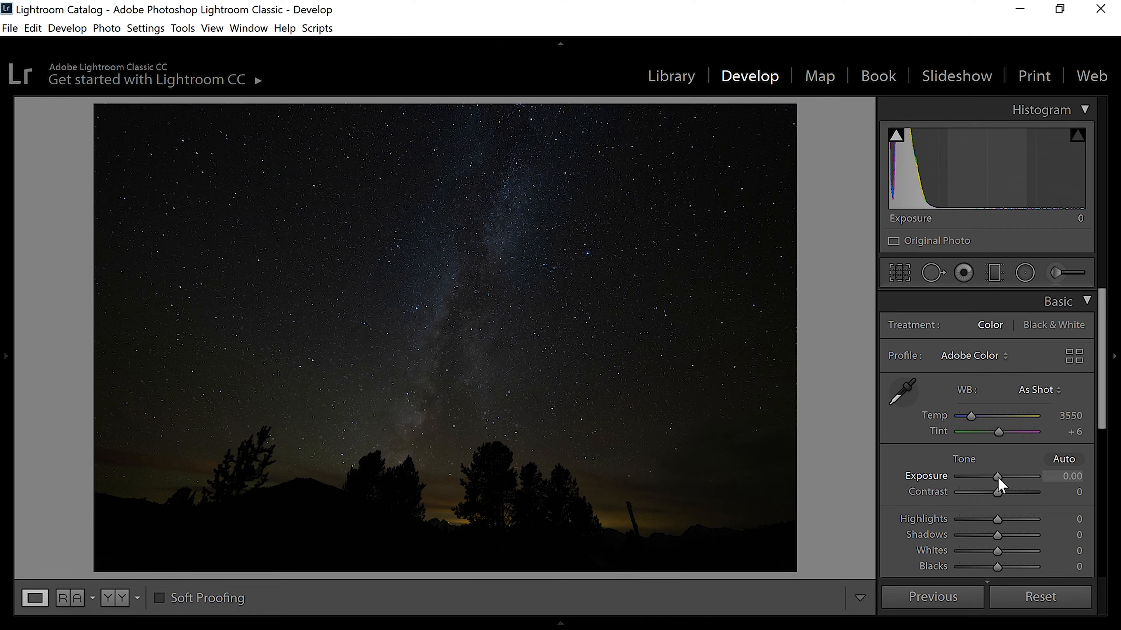
{"action": "left_click_drag", "start_coordinate": [998, 479], "coordinate": [1026, 476]}
{"action": "left_click", "coordinate": [1068, 476]}
{"action": "type", "text": "1.10"}
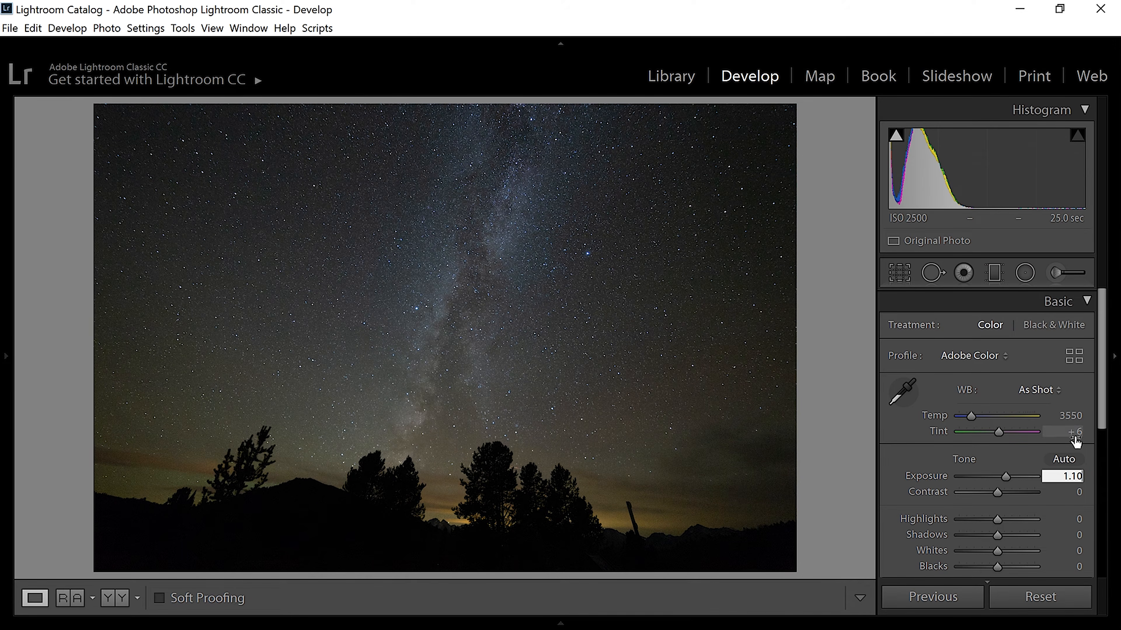
{"action": "key", "text": "Return"}
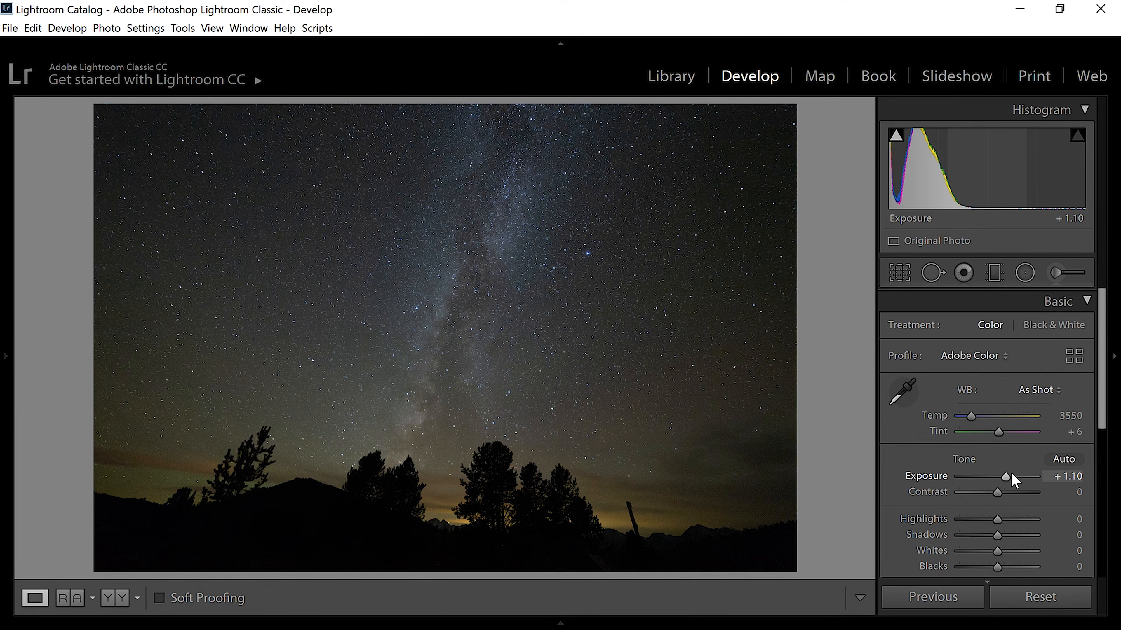
Step: Try raising the exposure to the extreme of +5.00, and undo that change
{"action": "left_click_drag", "start_coordinate": [1010, 476], "coordinate": [1054, 479]}
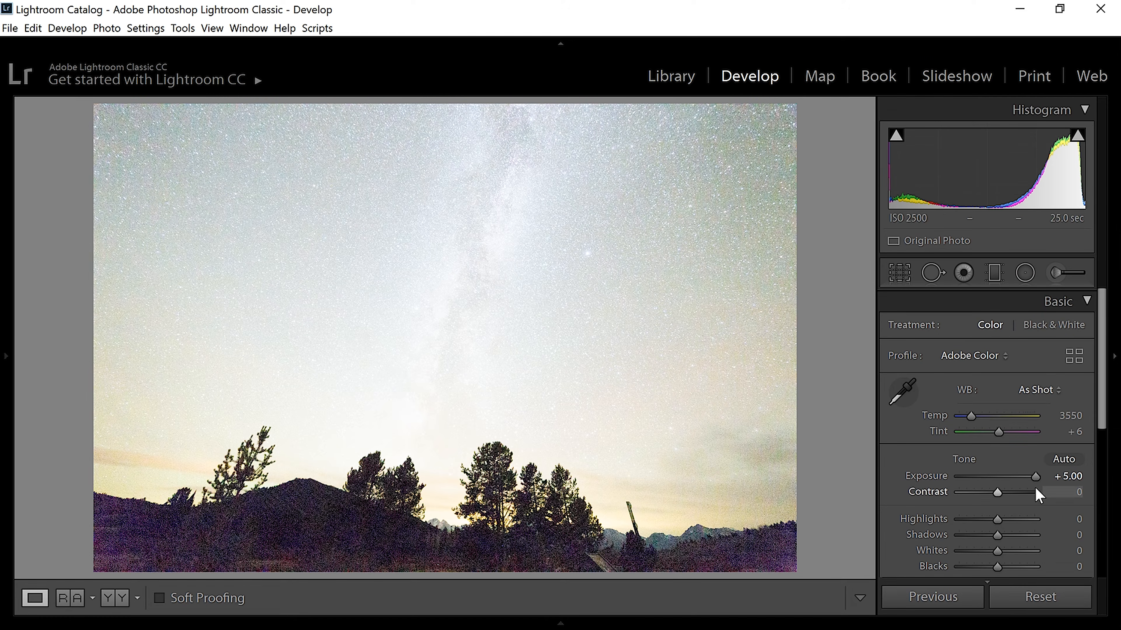
{"action": "key", "text": "ctrl+z"}
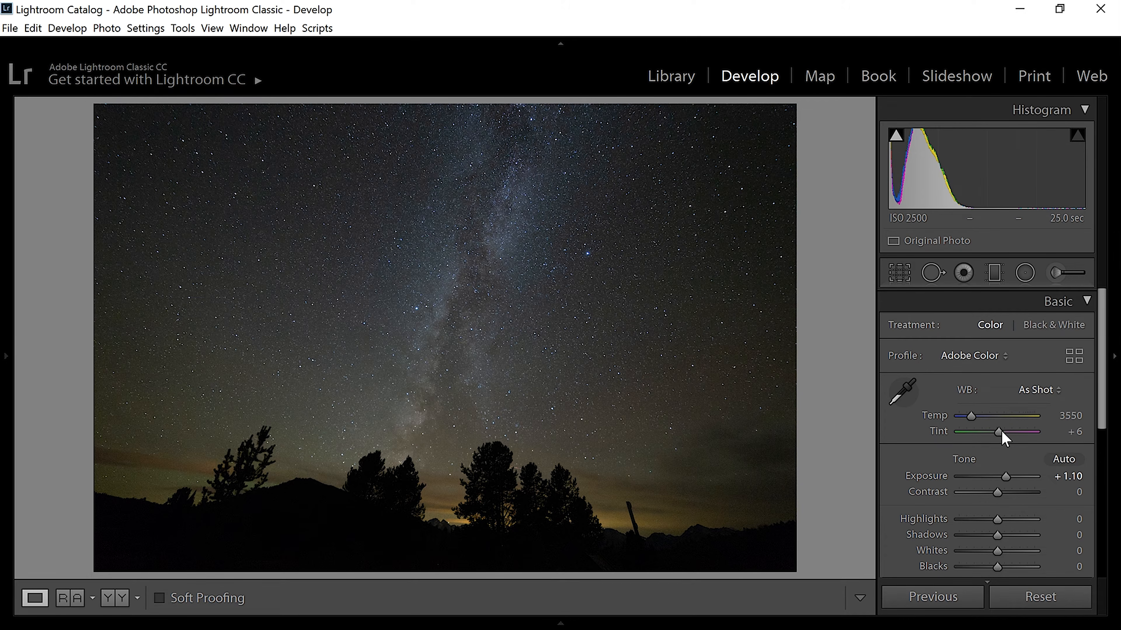
Step: Try cooler white balance temperatures for the sky, starting at 2000 and ending at 3150
{"action": "left_click", "coordinate": [1071, 419]}
{"action": "type", "text": "2000"}
{"action": "key", "text": "Return"}
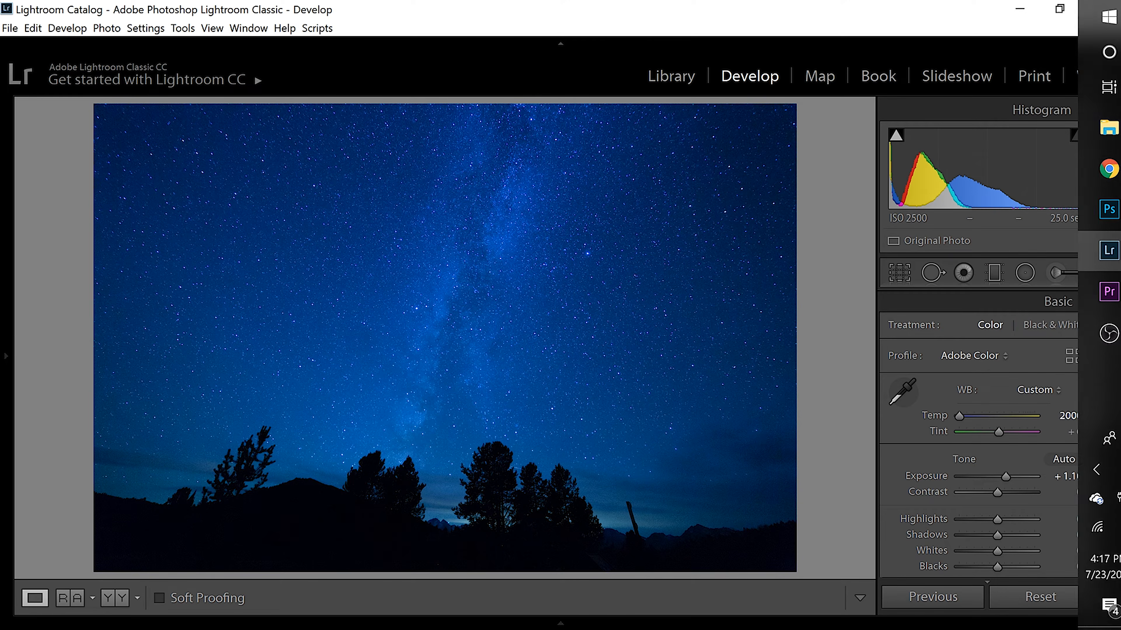
{"action": "left_click", "coordinate": [1065, 421]}
{"action": "type", "text": "2850"}
{"action": "key", "text": "Return"}
{"action": "left_click_drag", "start_coordinate": [1072, 420], "coordinate": [1067, 422]}
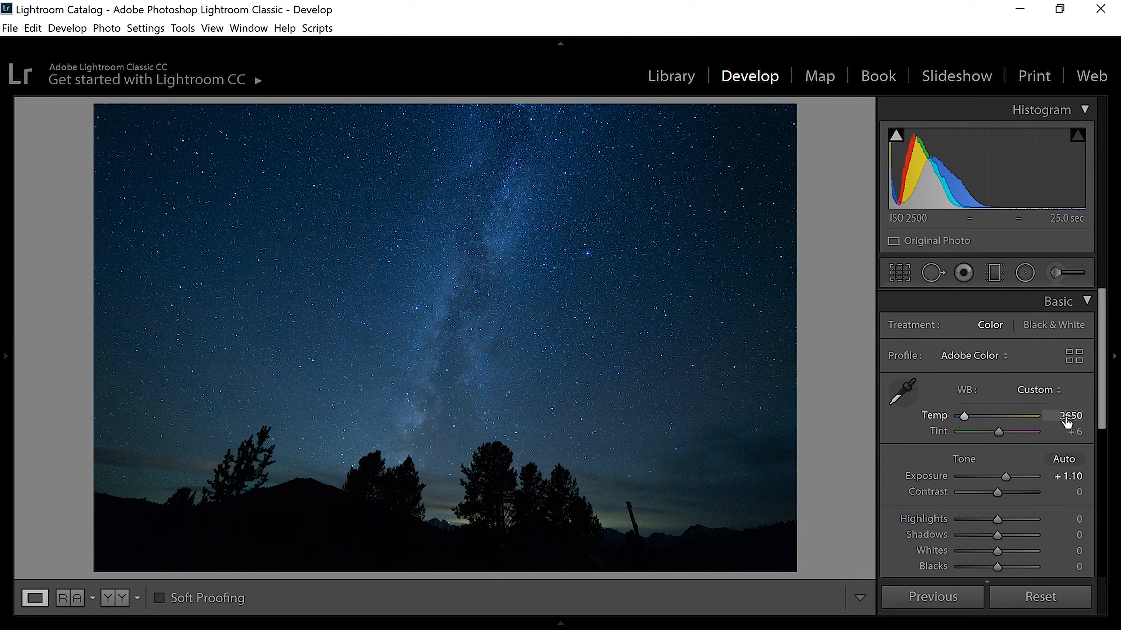
{"action": "left_click", "coordinate": [1067, 422]}
{"action": "type", "text": "3150"}
{"action": "key", "text": "Return"}
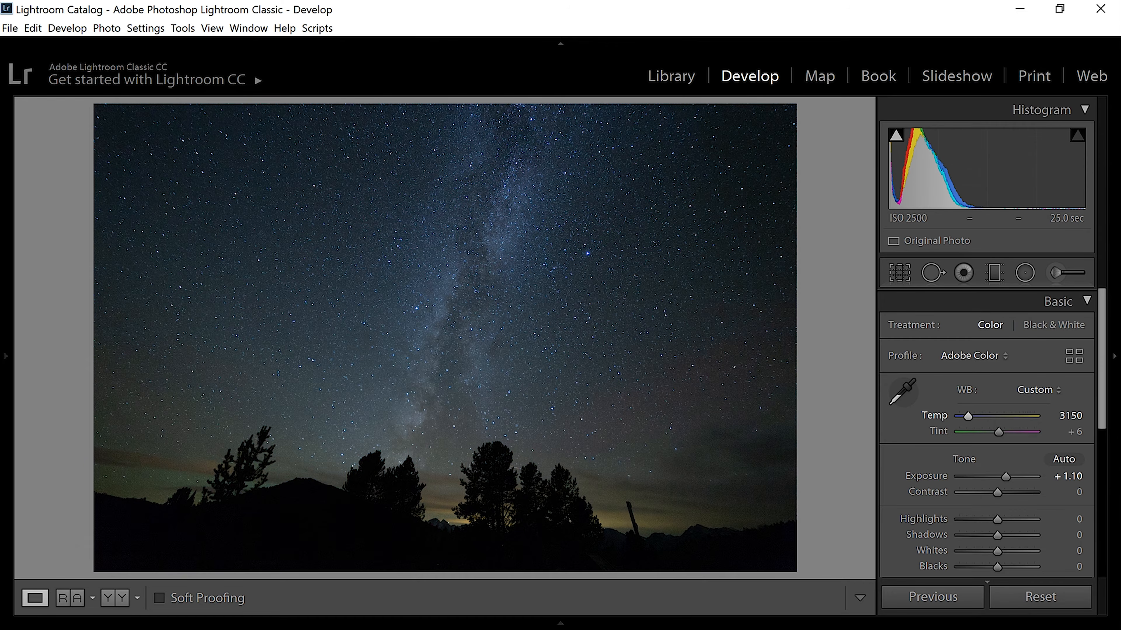
Step: Set the white balance temperature to 3200
{"action": "mouse_move", "coordinate": [1067, 419]}
{"action": "left_mouse_down"}
{"action": "mouse_move", "coordinate": [1078, 420]}
{"action": "mouse_move", "coordinate": [1069, 420]}
{"action": "left_mouse_up"}
{"action": "left_click", "coordinate": [1066, 420]}
{"action": "type", "text": "3200"}
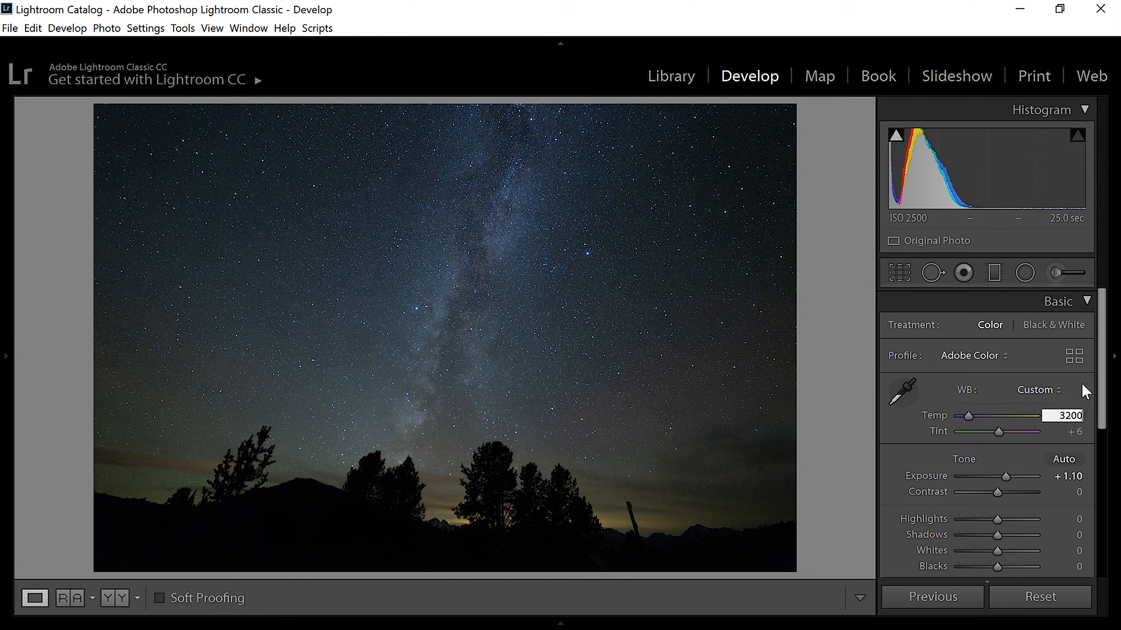
{"action": "key", "text": "Return"}
Step: Shift the white balance toward magenta by setting the tint to +20
{"action": "left_click", "coordinate": [1072, 432]}
{"action": "left_click_drag", "start_coordinate": [1003, 434], "coordinate": [1005, 435]}
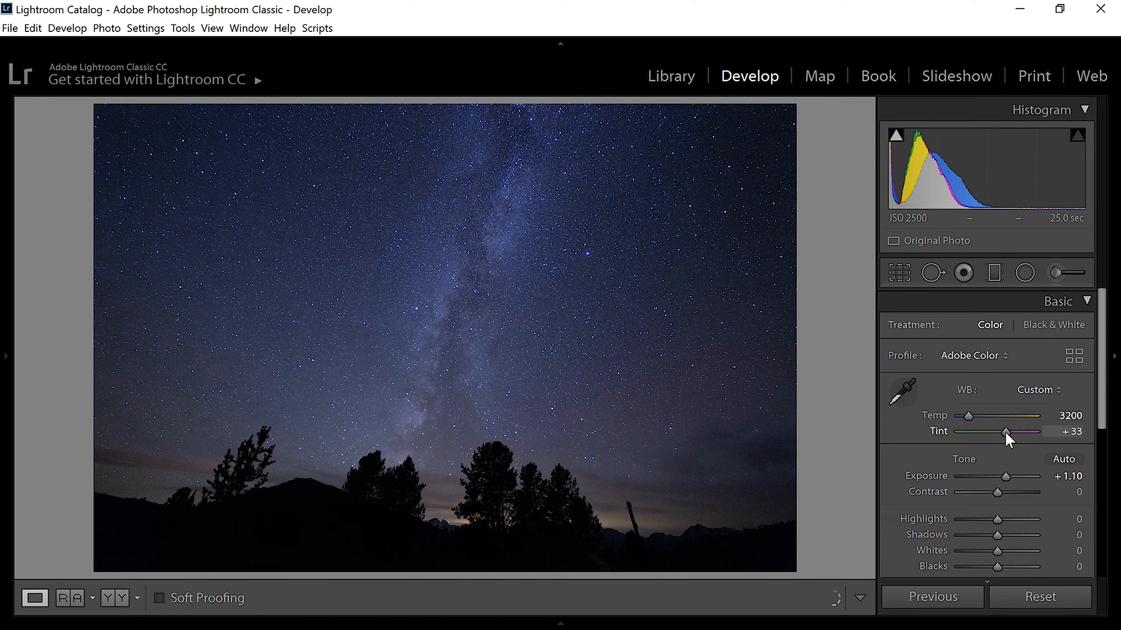
{"action": "left_click", "coordinate": [1072, 431]}
{"action": "type", "text": "20"}
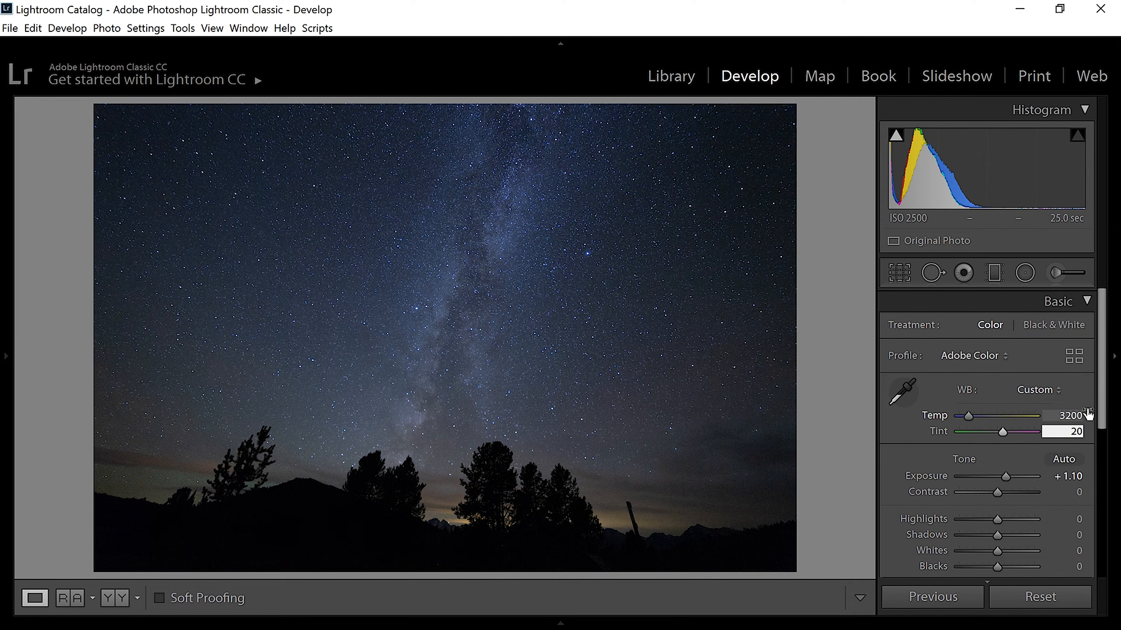
{"action": "key", "text": "Return"}
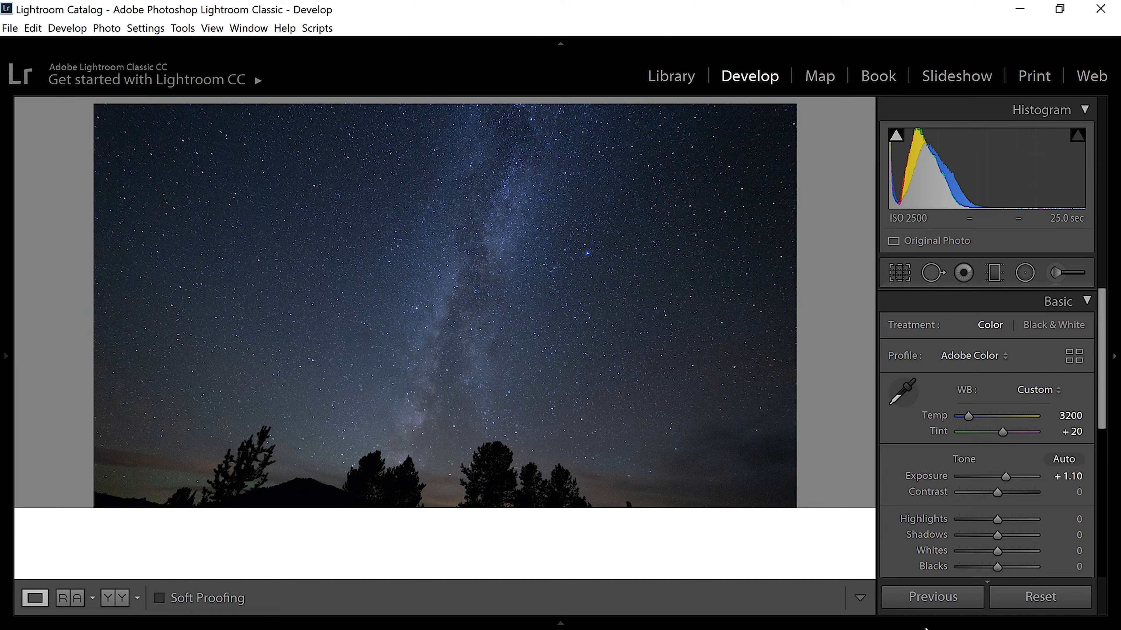
Step: Reset all adjustments to compare with the original photo, and undo the reset
{"action": "left_click", "coordinate": [1052, 606]}
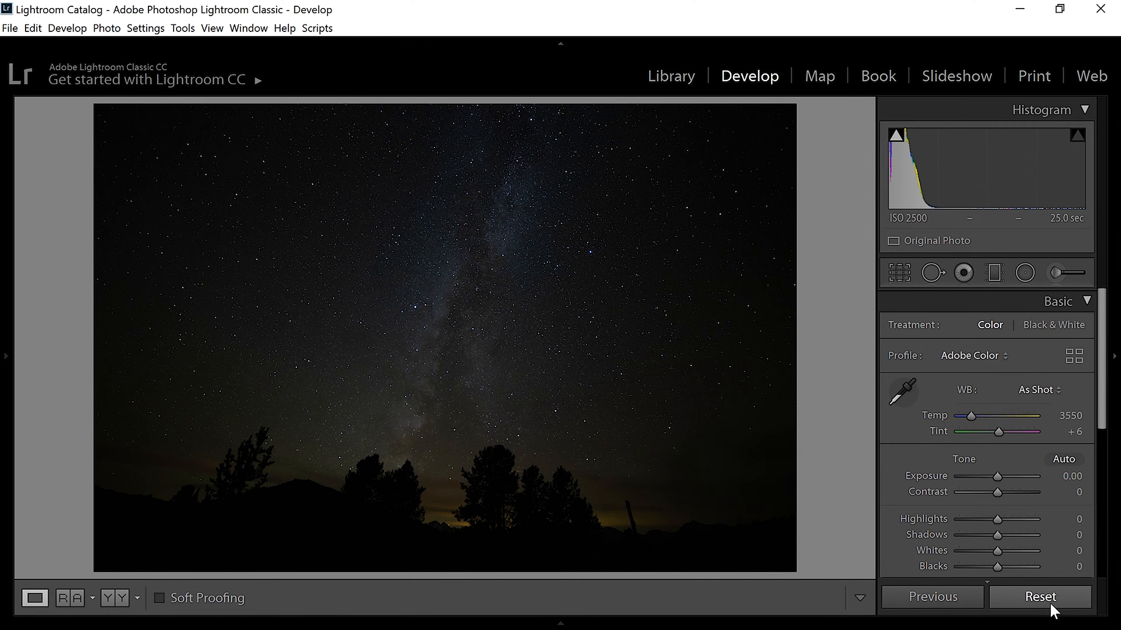
{"action": "key", "text": "ctrl+z"}
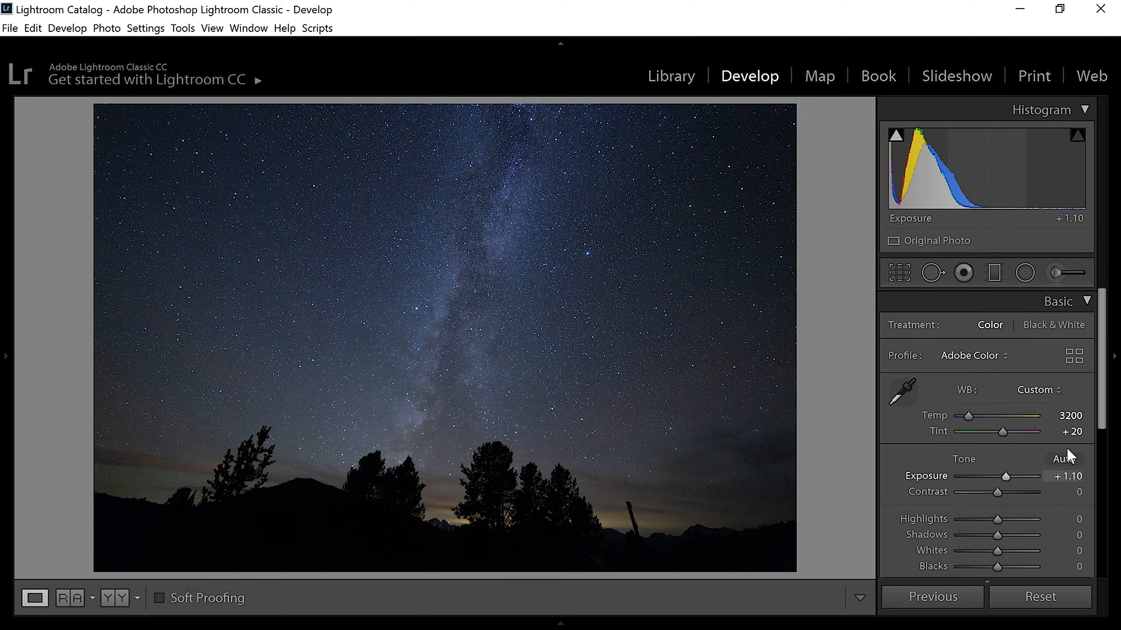
Step: Try a strong contrast of +80 on the photo, and undo it
{"action": "scroll", "coordinate": [1100, 384], "scroll_direction": "down", "scroll_amount": 3}
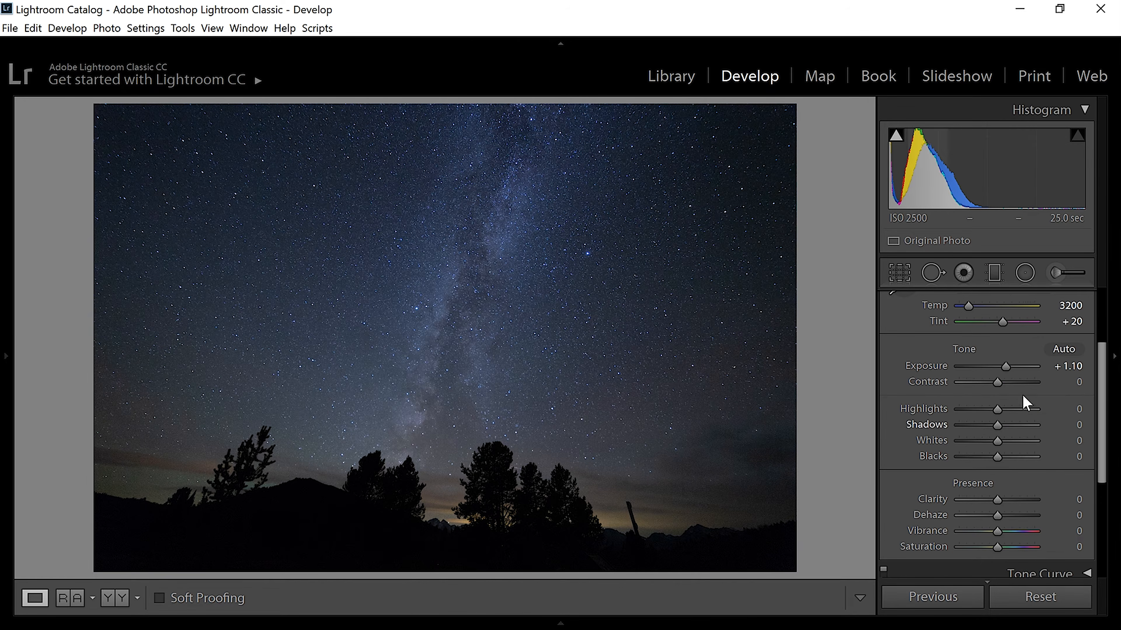
{"action": "left_click_drag", "start_coordinate": [1004, 382], "coordinate": [1030, 383]}
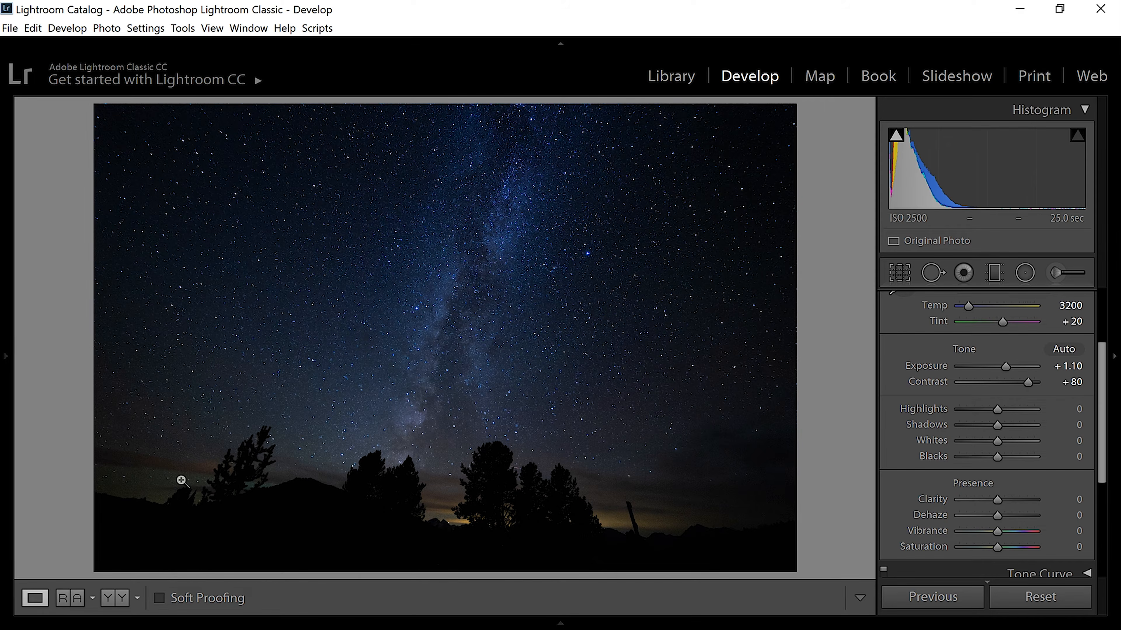
{"action": "key", "text": "ctrl+z"}
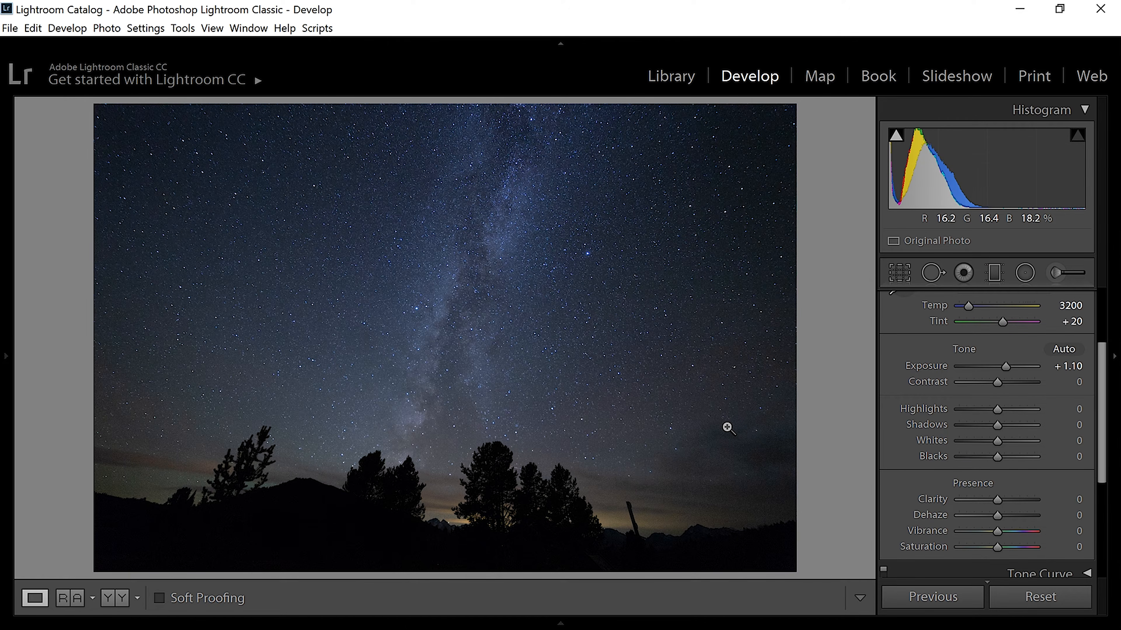
Step: Lower the highlights to -24
{"action": "left_click_drag", "start_coordinate": [1001, 415], "coordinate": [991, 415]}
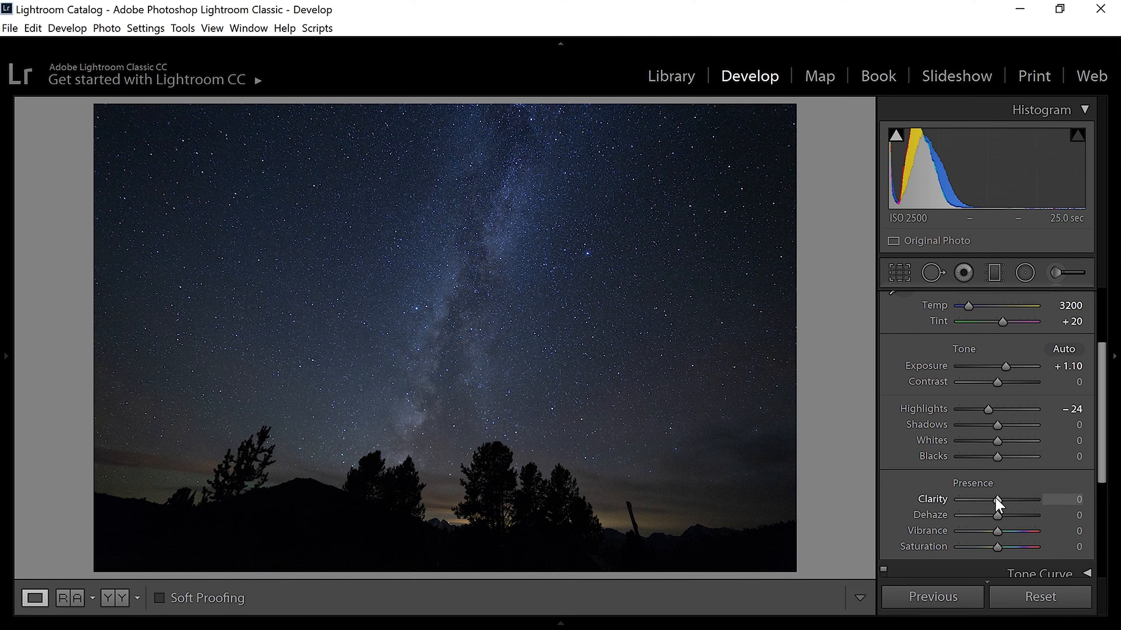
Step: Try a clarity of -100 and highlights of -100 in turn, undoing each change
{"action": "left_click_drag", "start_coordinate": [996, 499], "coordinate": [995, 500]}
{"action": "left_click_drag", "start_coordinate": [988, 501], "coordinate": [955, 502]}
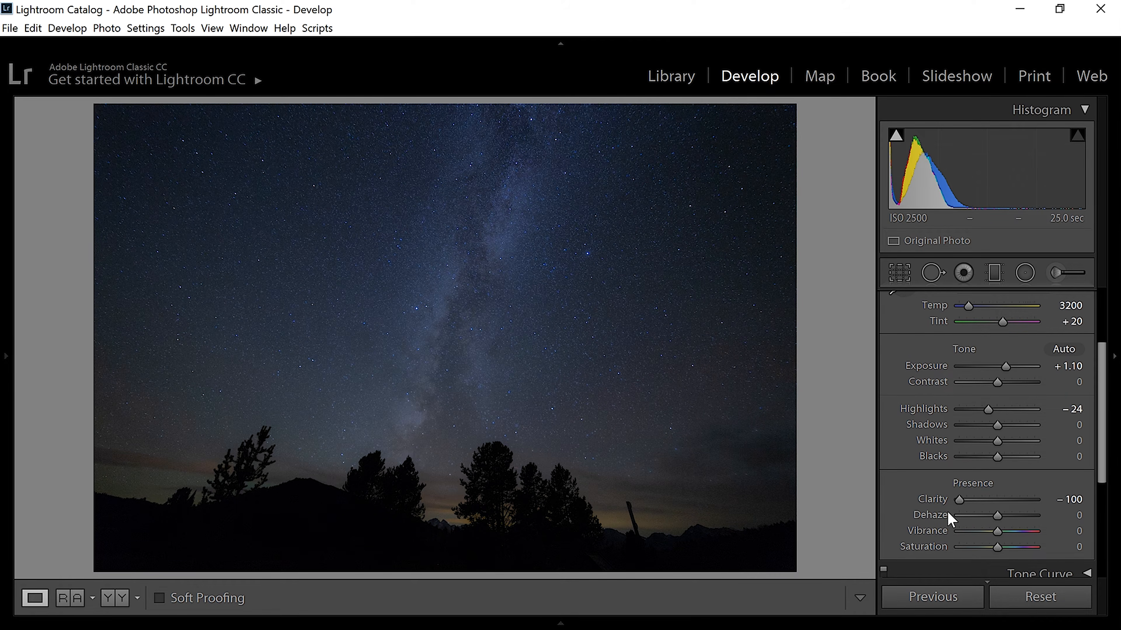
{"action": "key", "text": "ctrl+z"}
{"action": "left_click_drag", "start_coordinate": [988, 410], "coordinate": [943, 411]}
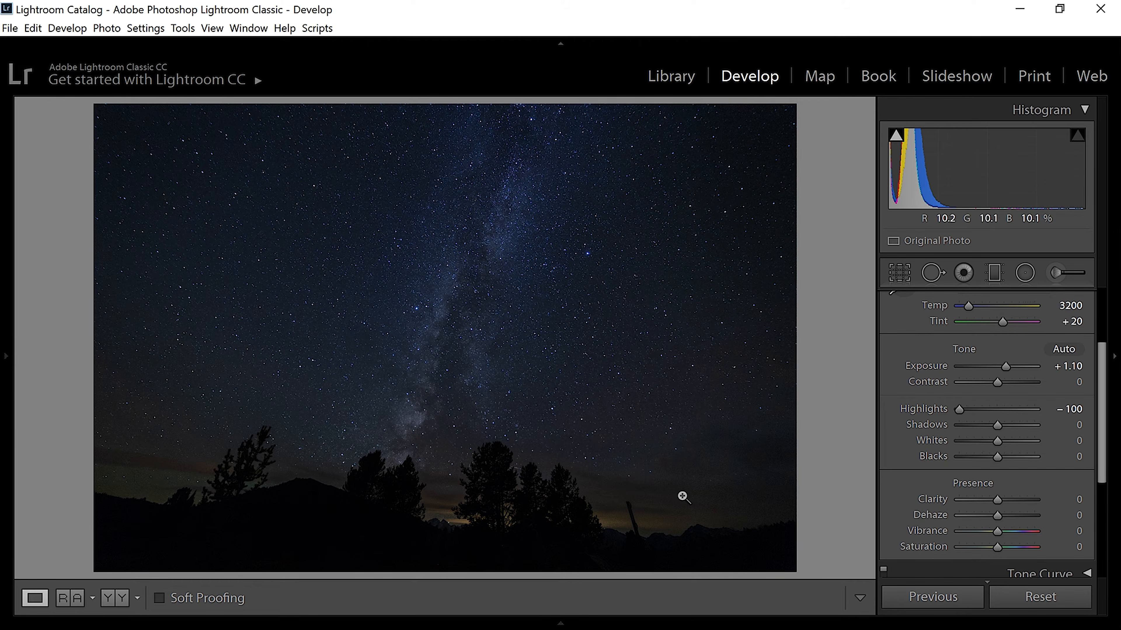
{"action": "key", "text": "ctrl+z"}
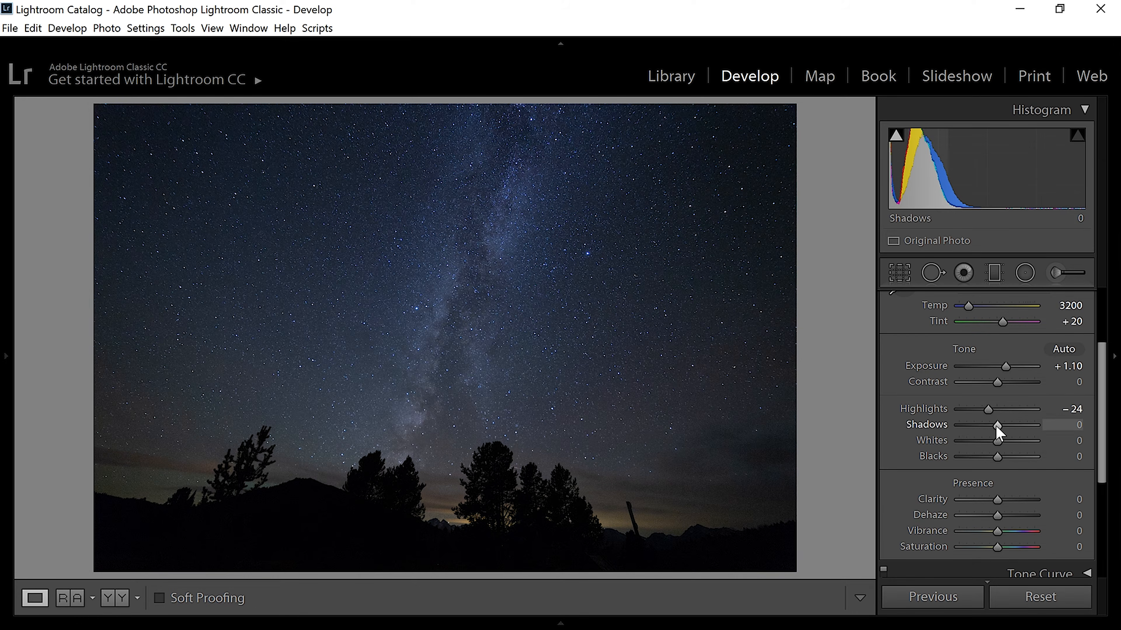
Step: Try raising the shadows to +100 and examine the noise in the dark hill up close
{"action": "left_click_drag", "start_coordinate": [997, 425], "coordinate": [1074, 427]}
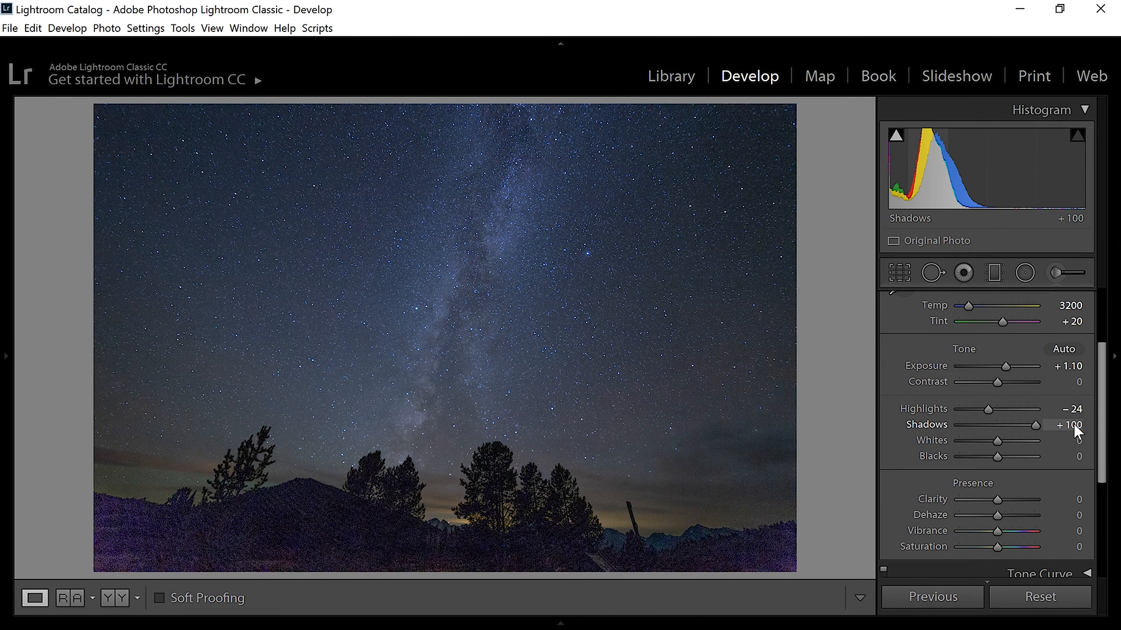
{"action": "left_click", "coordinate": [269, 515]}
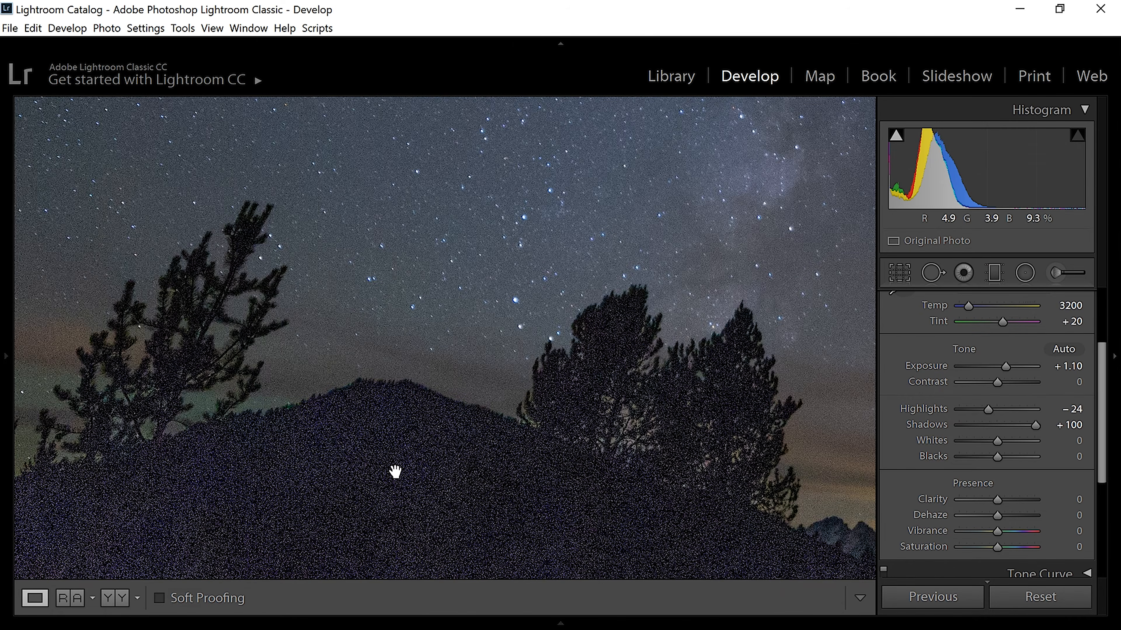
{"action": "left_click", "coordinate": [395, 471]}
Step: Bring the shadows to a moderate +54 to reveal some foreground detail
{"action": "left_click_drag", "start_coordinate": [1036, 424], "coordinate": [1010, 426]}
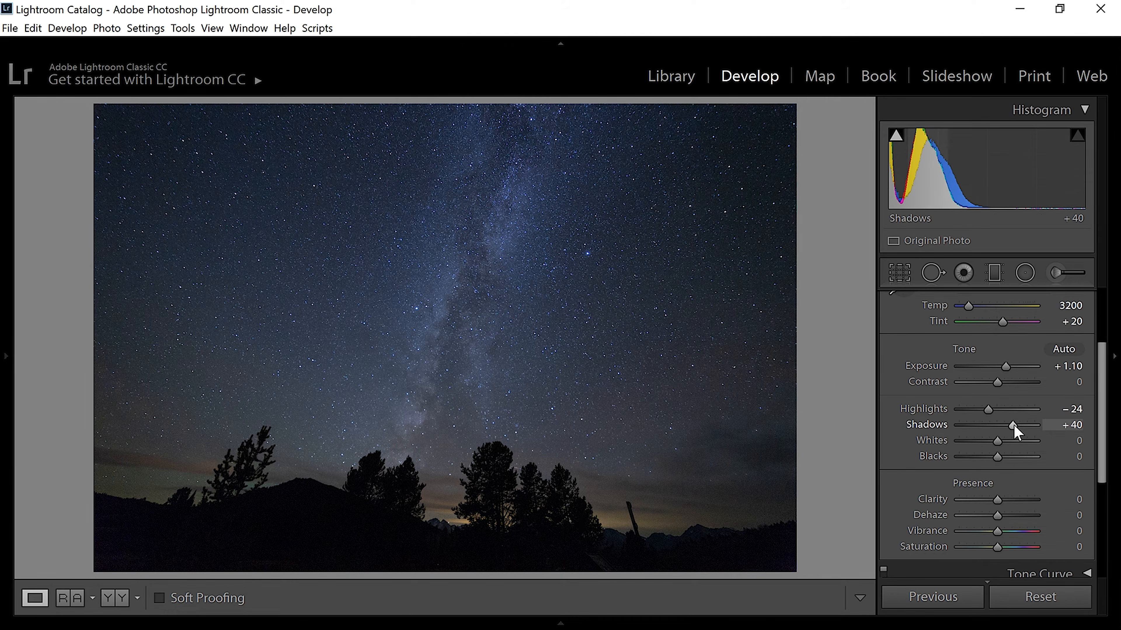
{"action": "left_click_drag", "start_coordinate": [1016, 423], "coordinate": [1018, 422]}
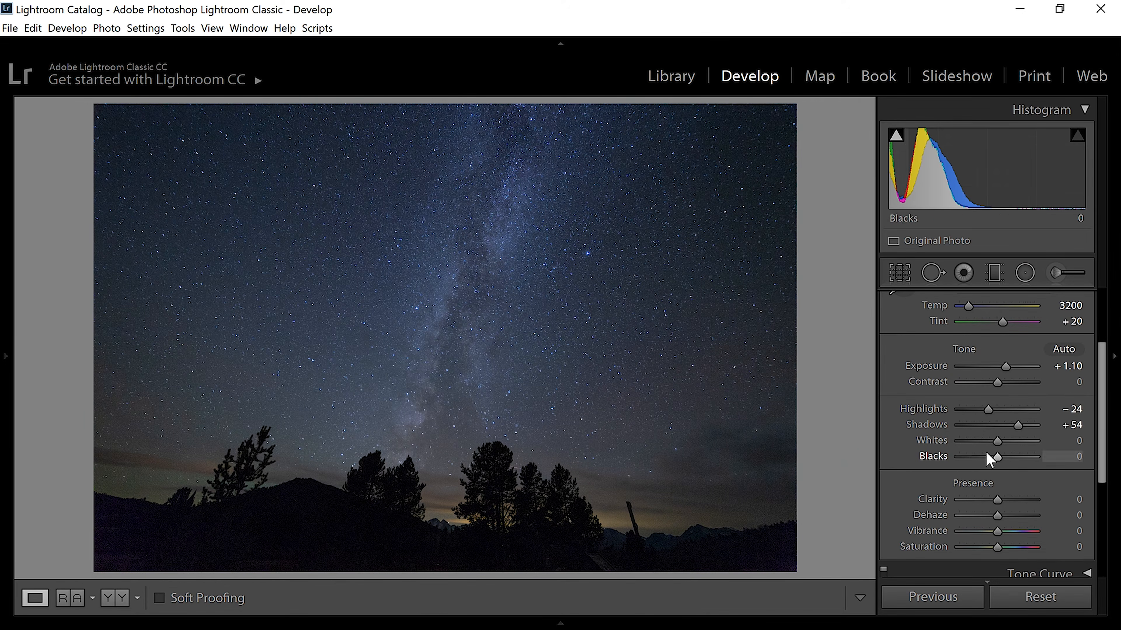
Step: Inspect the trees and dark foreground up close for noise, and reduce the shadows to +41
{"action": "left_click", "coordinate": [479, 480]}
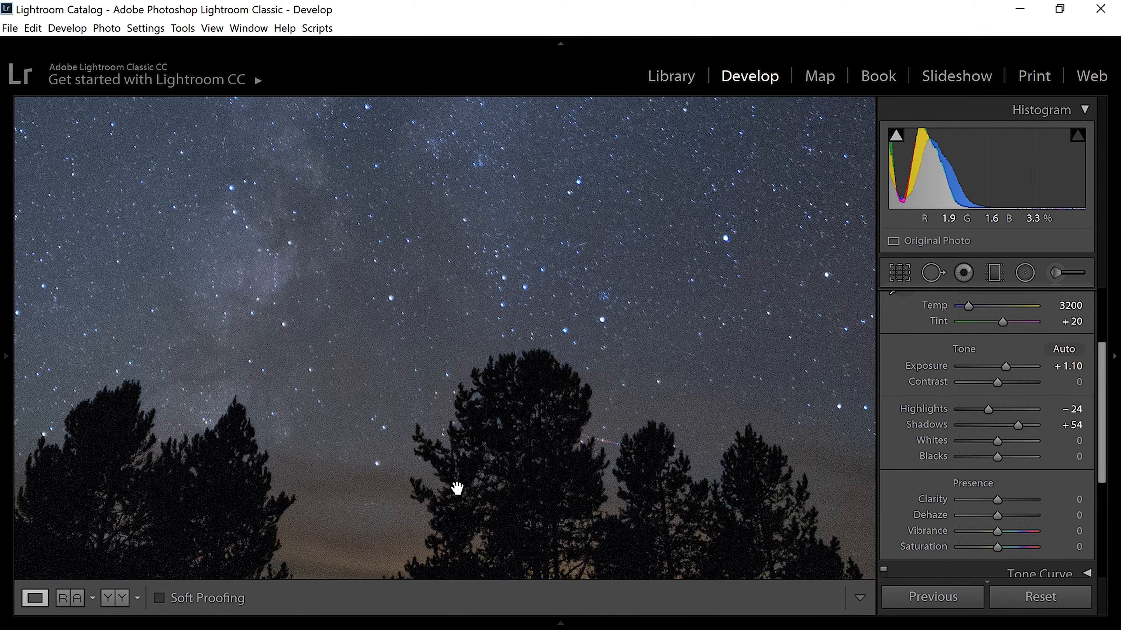
{"action": "left_click", "coordinate": [536, 546]}
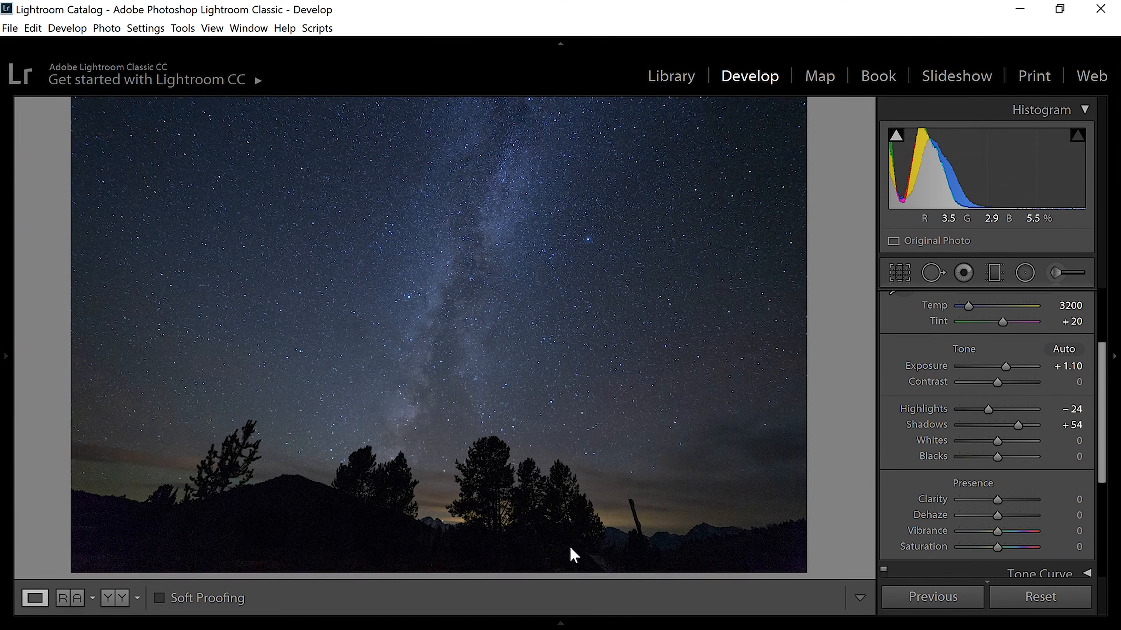
{"action": "left_click", "coordinate": [570, 556]}
{"action": "left_click_drag", "start_coordinate": [347, 566], "coordinate": [255, 369]}
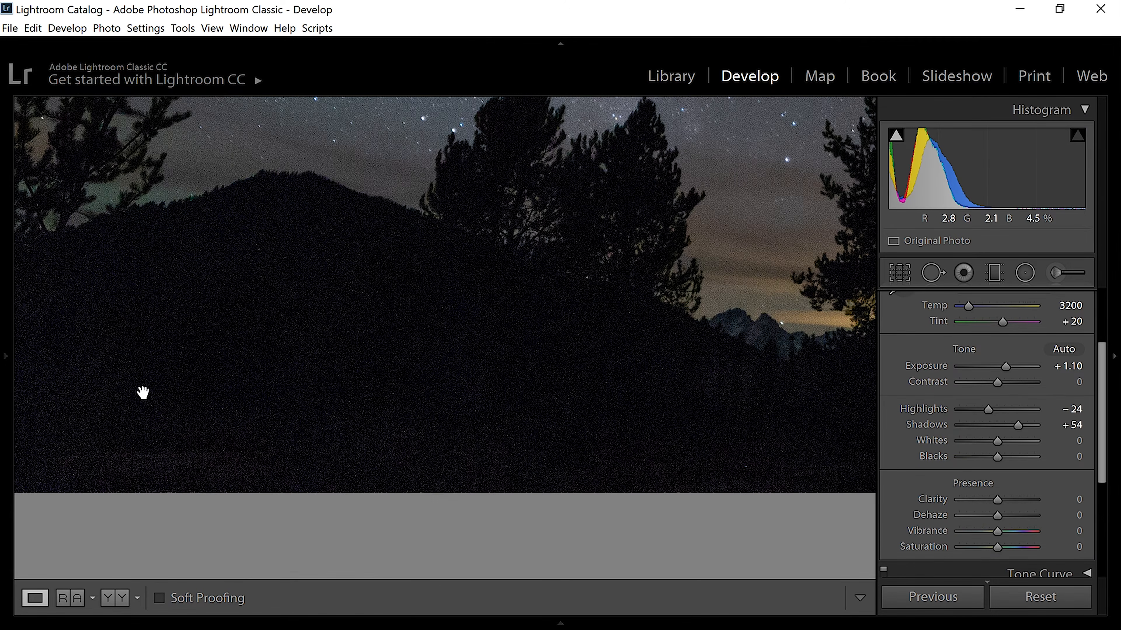
{"action": "left_click", "coordinate": [620, 439]}
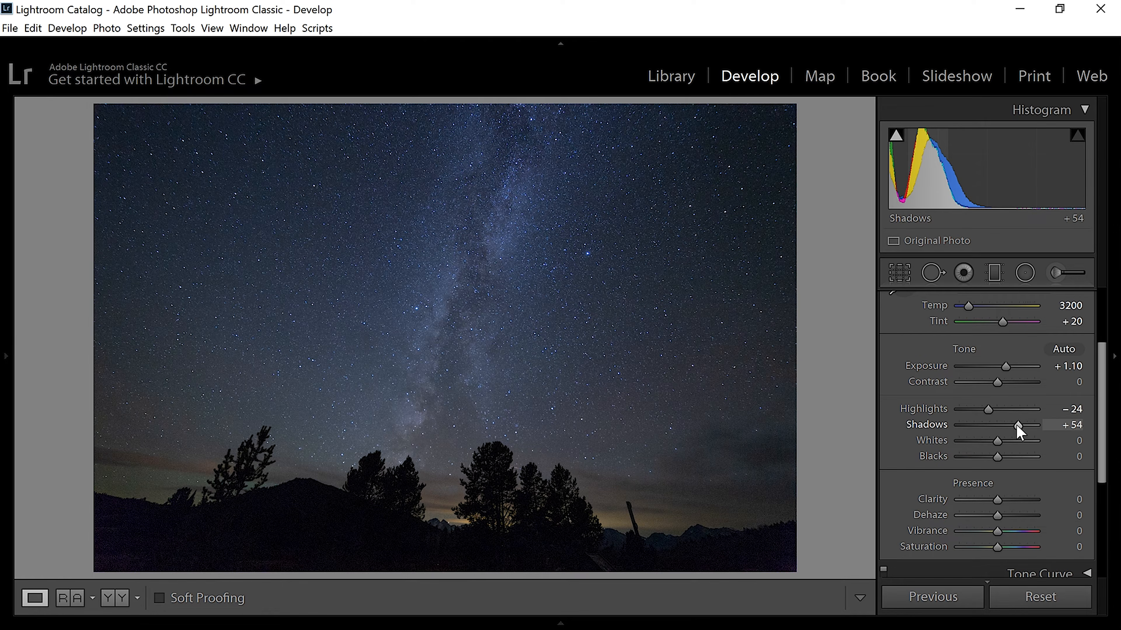
{"action": "left_click_drag", "start_coordinate": [1017, 426], "coordinate": [1013, 425]}
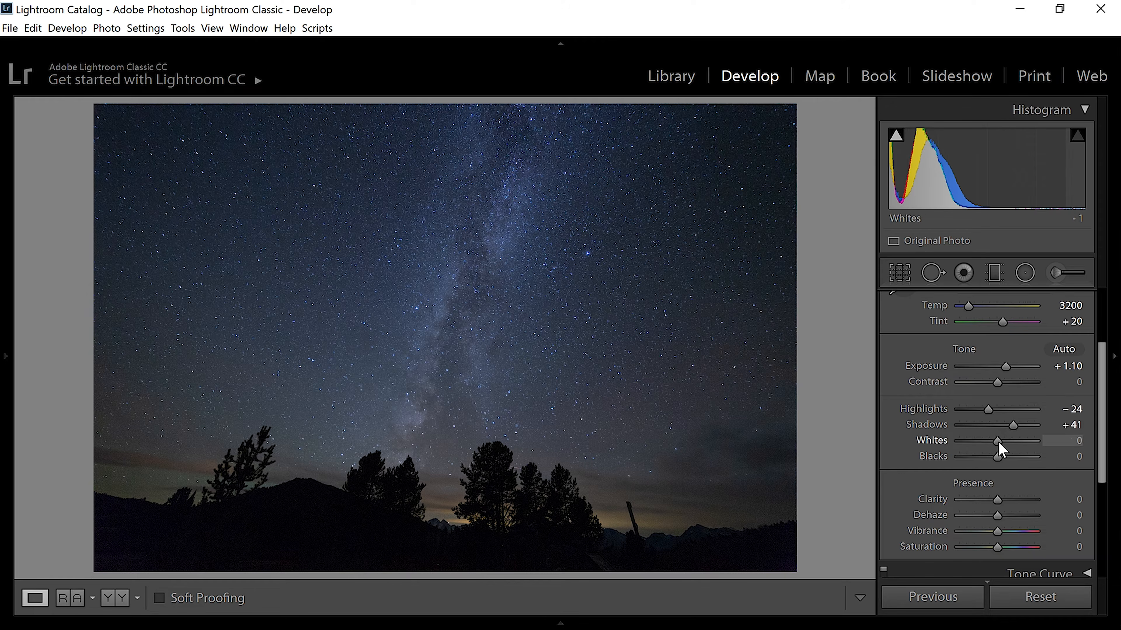
Step: Raise the whites to +21 and set the dehaze to +20
{"action": "left_click_drag", "start_coordinate": [1002, 443], "coordinate": [1008, 449]}
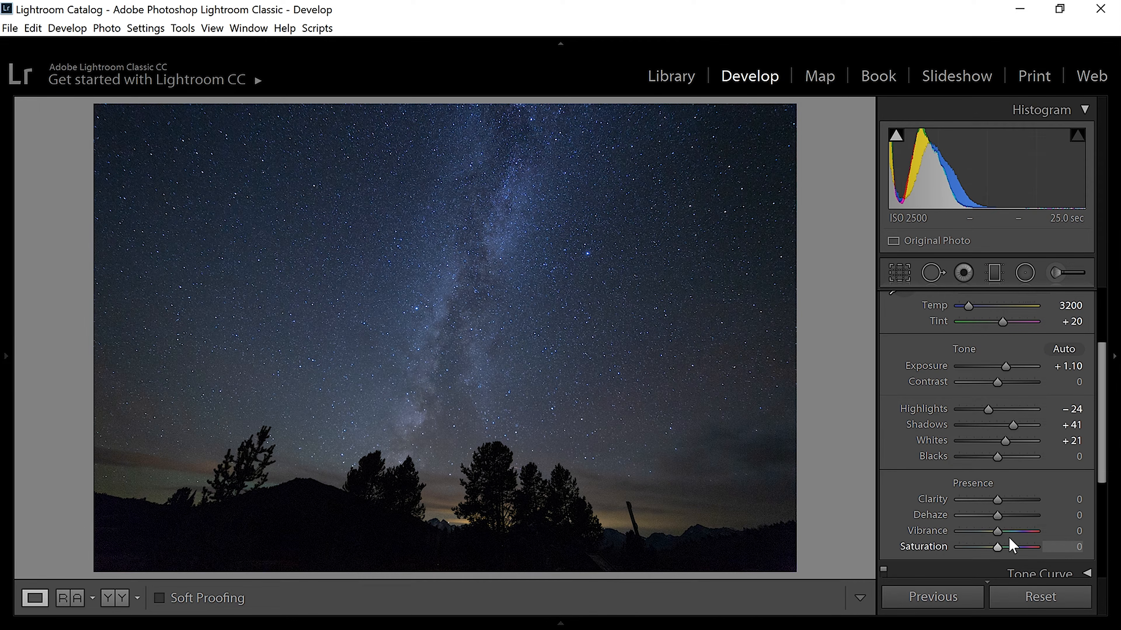
{"action": "left_click_drag", "start_coordinate": [998, 516], "coordinate": [1015, 516]}
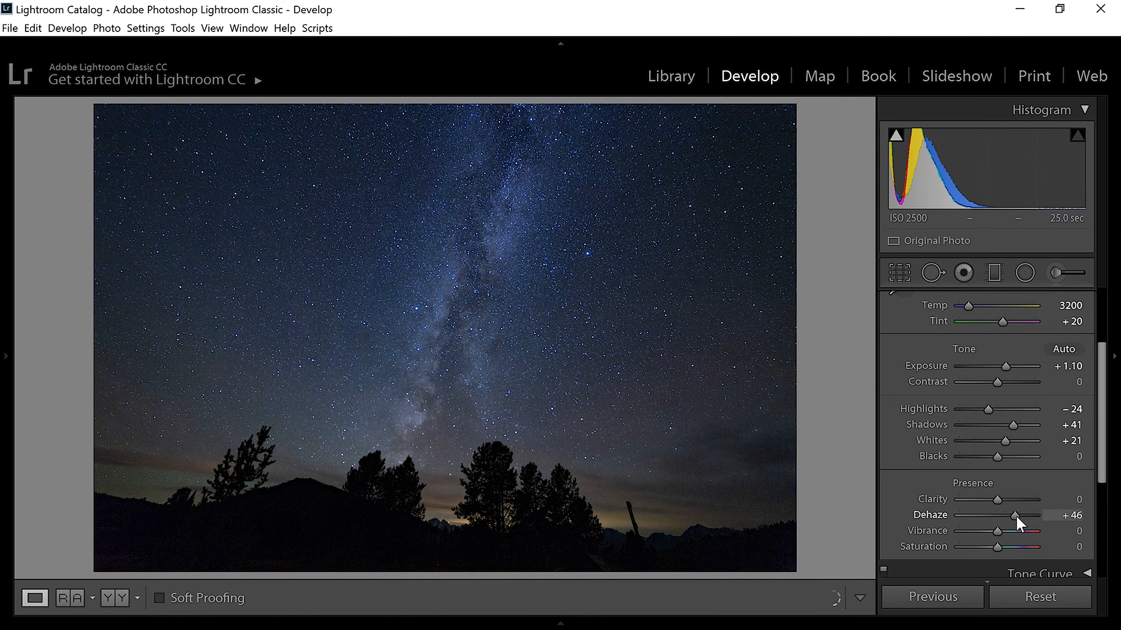
{"action": "left_click_drag", "start_coordinate": [1033, 515], "coordinate": [1004, 512]}
{"action": "left_click", "coordinate": [1072, 515]}
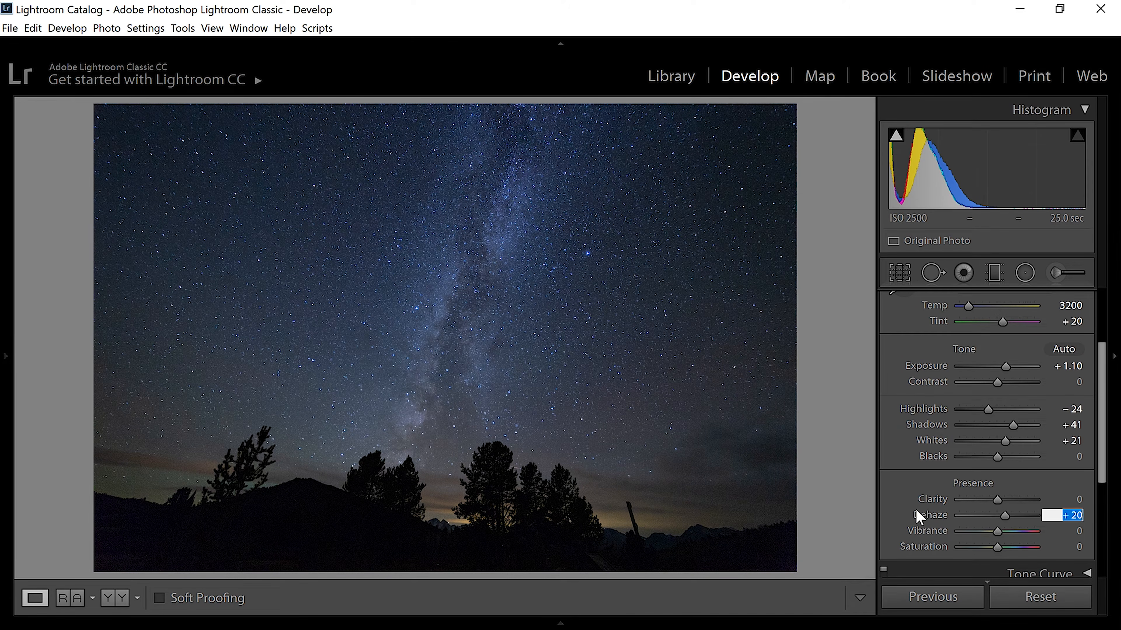
{"action": "left_click", "coordinate": [905, 506]}
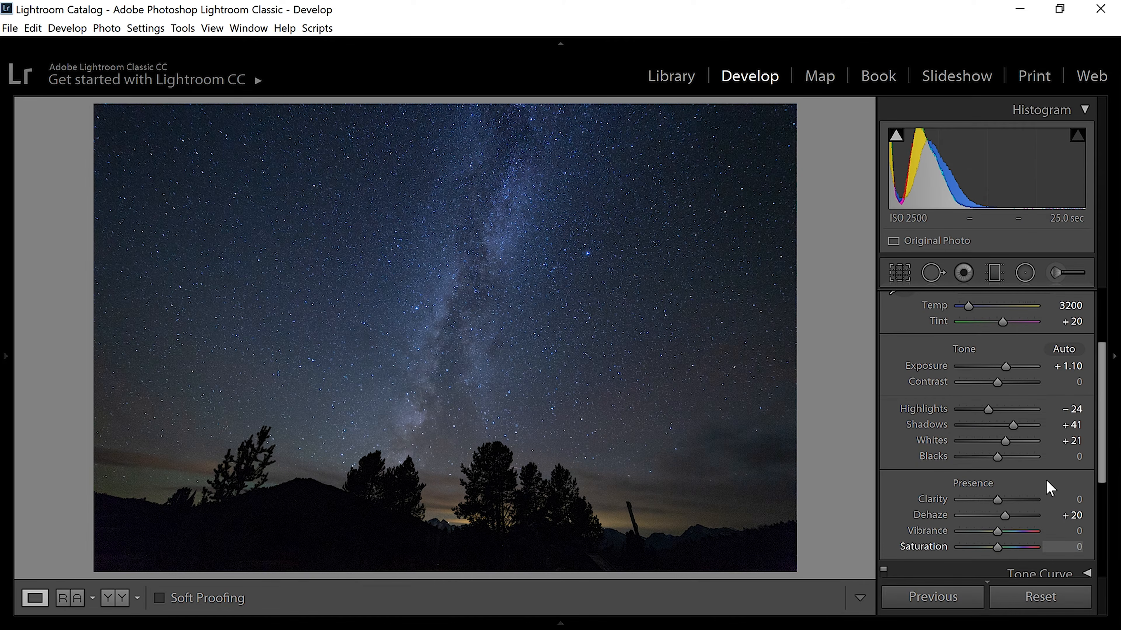
Step: Shape the tone curve with targeted adjustments on the photo, brightening the Milky Way and lowering the curve's shadows to -20
{"action": "scroll", "coordinate": [1100, 428], "scroll_direction": "down", "scroll_amount": 2}
{"action": "left_click_drag", "start_coordinate": [1108, 448], "coordinate": [1102, 324]}
{"action": "left_click", "coordinate": [1086, 303]}
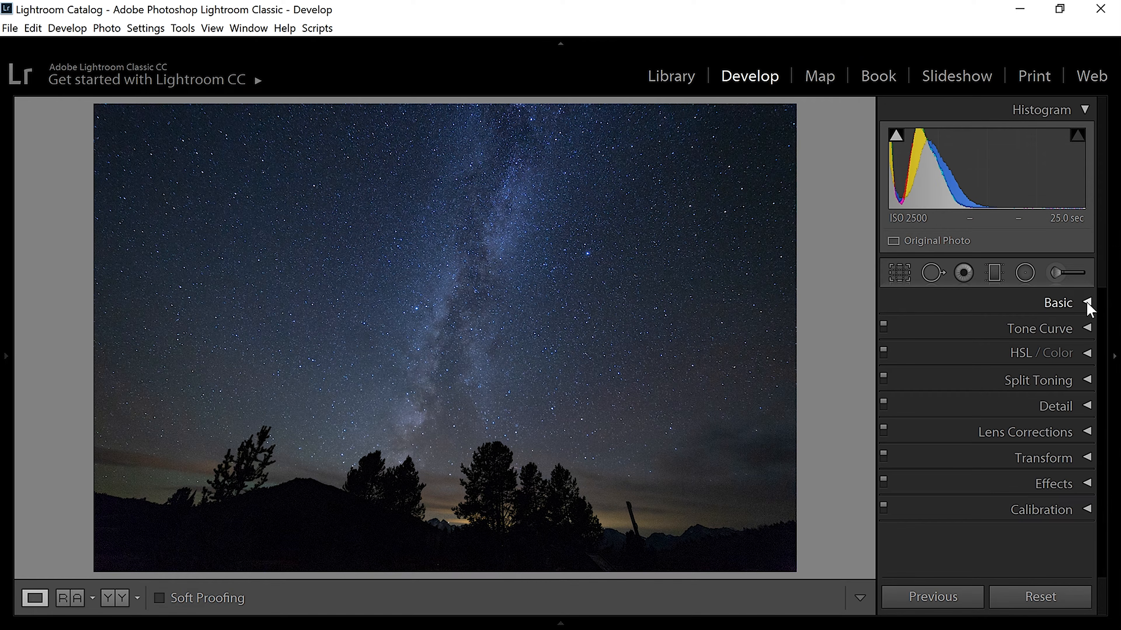
{"action": "left_click", "coordinate": [1089, 328]}
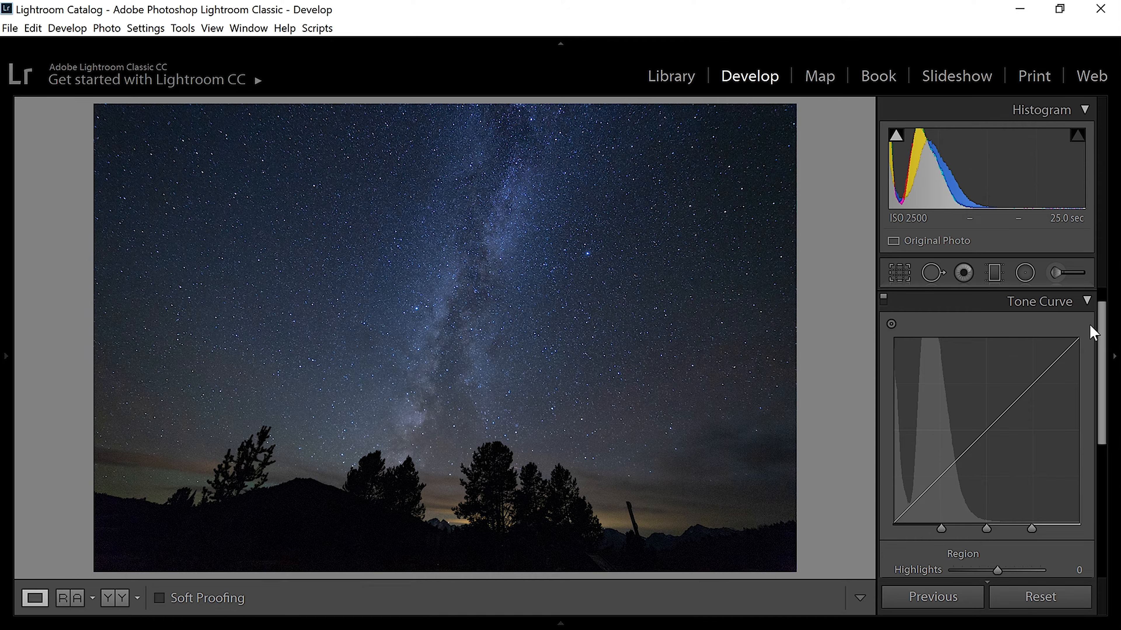
{"action": "left_click", "coordinate": [890, 324]}
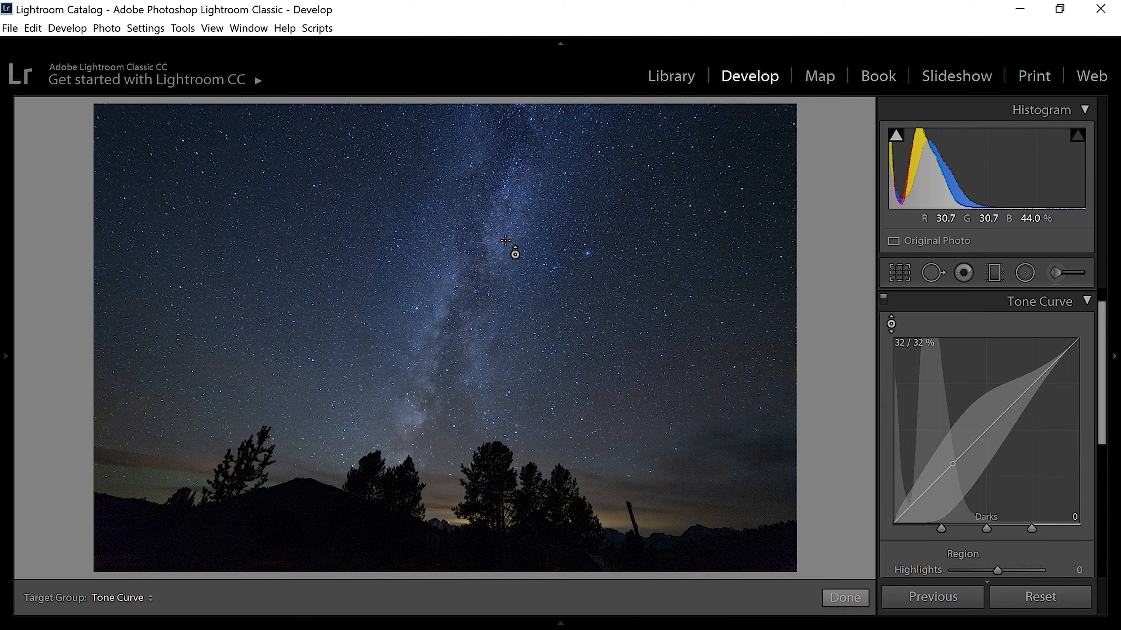
{"action": "left_click_drag", "start_coordinate": [410, 434], "coordinate": [410, 410]}
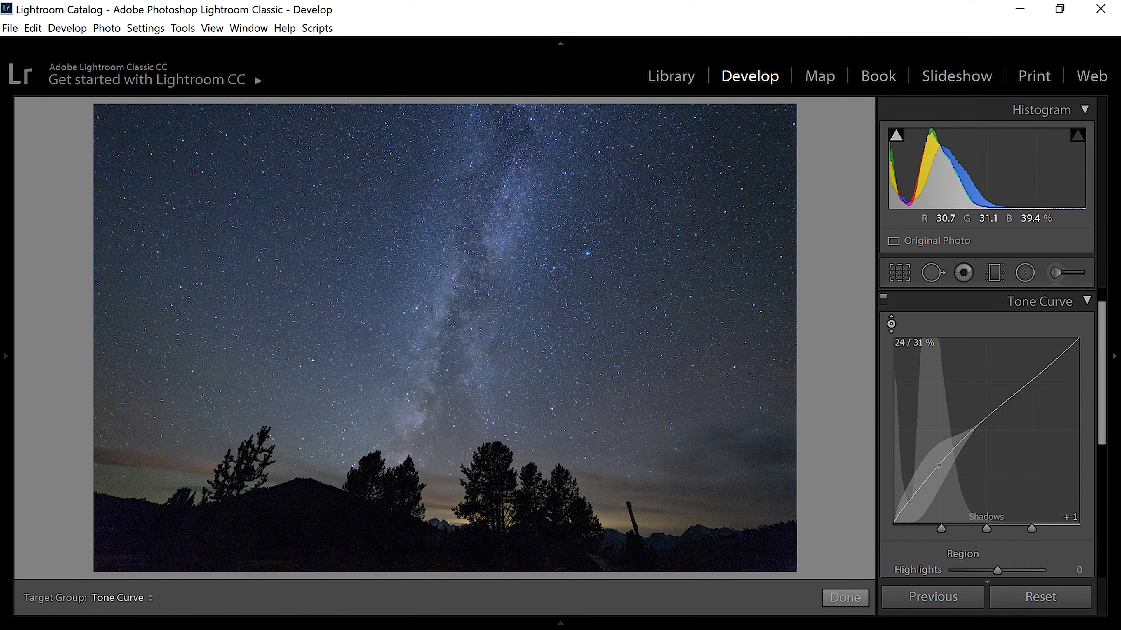
{"action": "left_click_drag", "start_coordinate": [467, 327], "coordinate": [468, 346]}
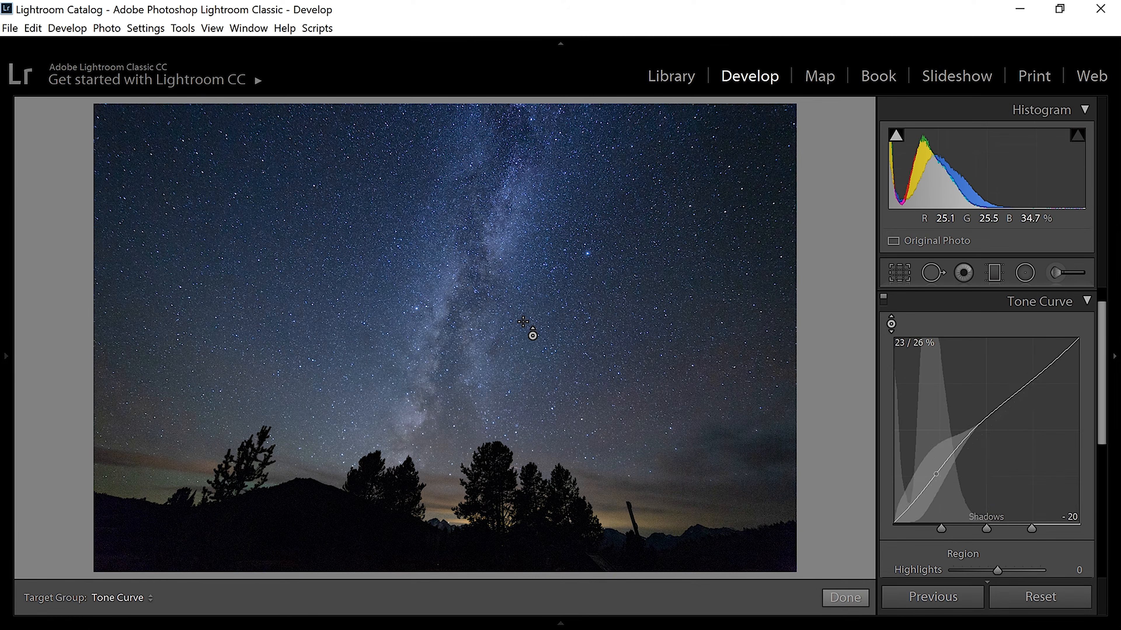
Step: Reset all edits to compare with the original photo, and undo the reset
{"action": "left_click", "coordinate": [1058, 597]}
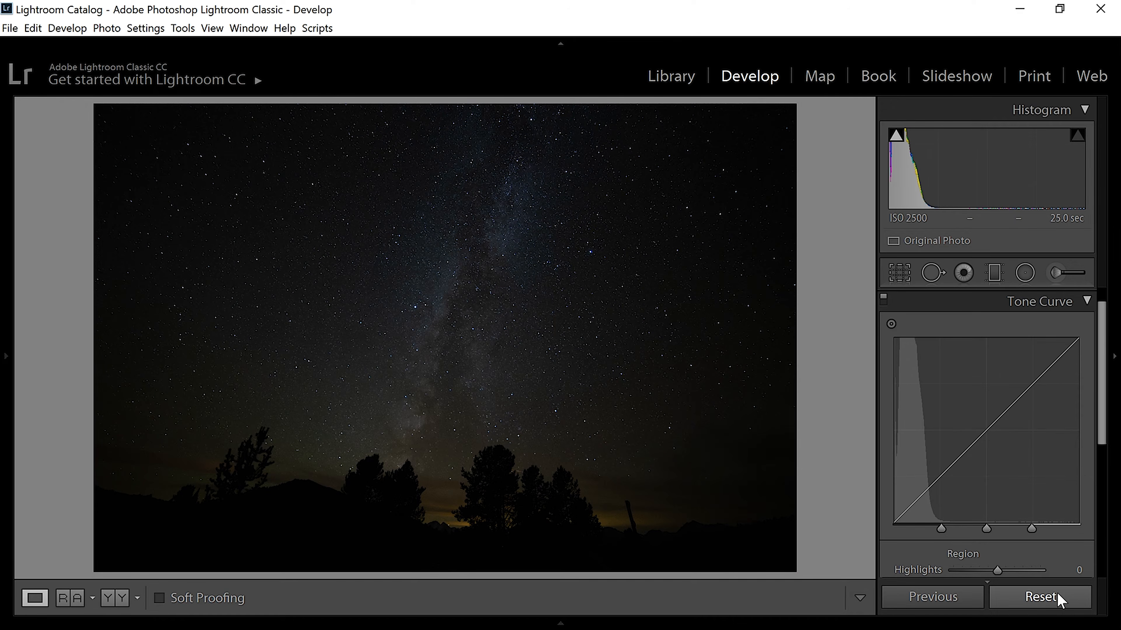
{"action": "key", "text": "ctrl+z"}
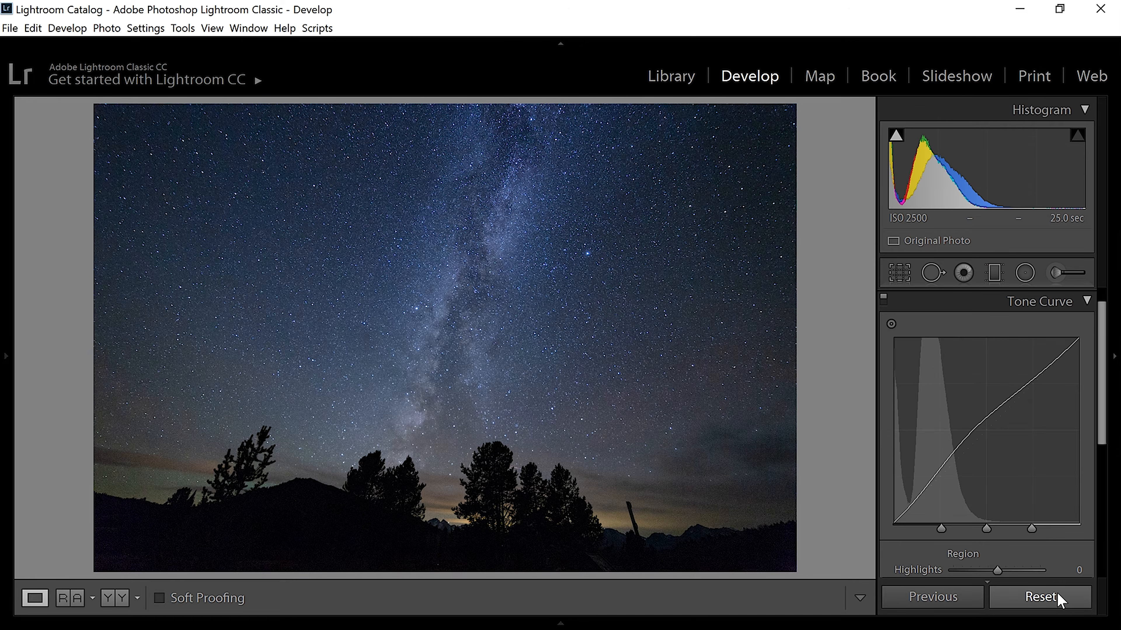
Step: Try the sharpening amount at 0 and at 31
{"action": "left_click", "coordinate": [1087, 302]}
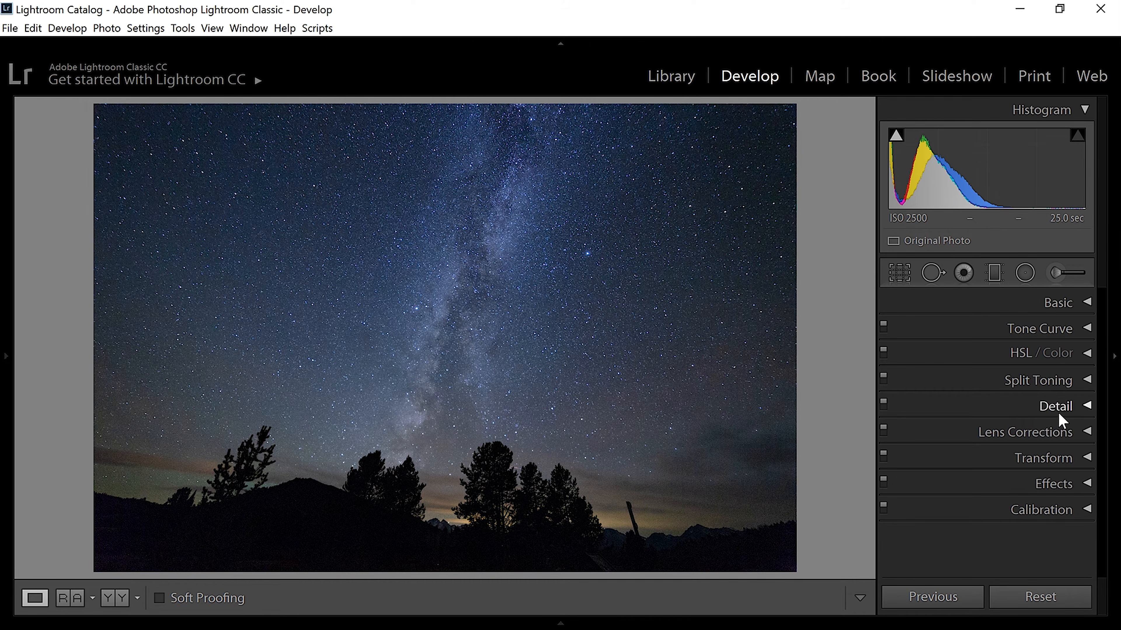
{"action": "left_click", "coordinate": [1092, 405]}
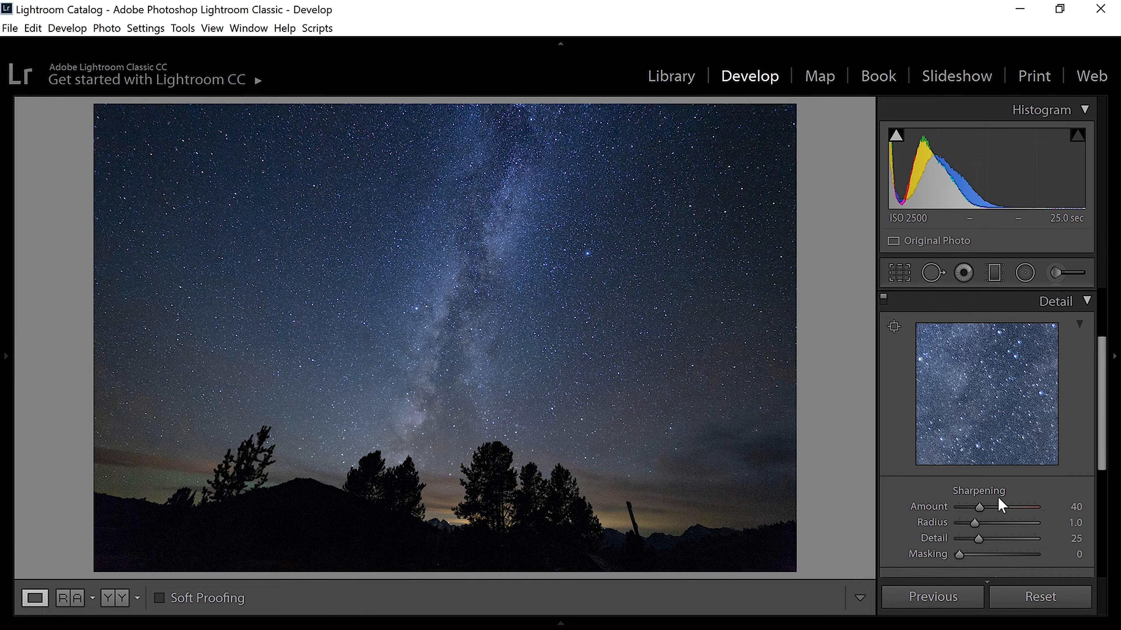
{"action": "left_click_drag", "start_coordinate": [940, 521], "coordinate": [884, 536]}
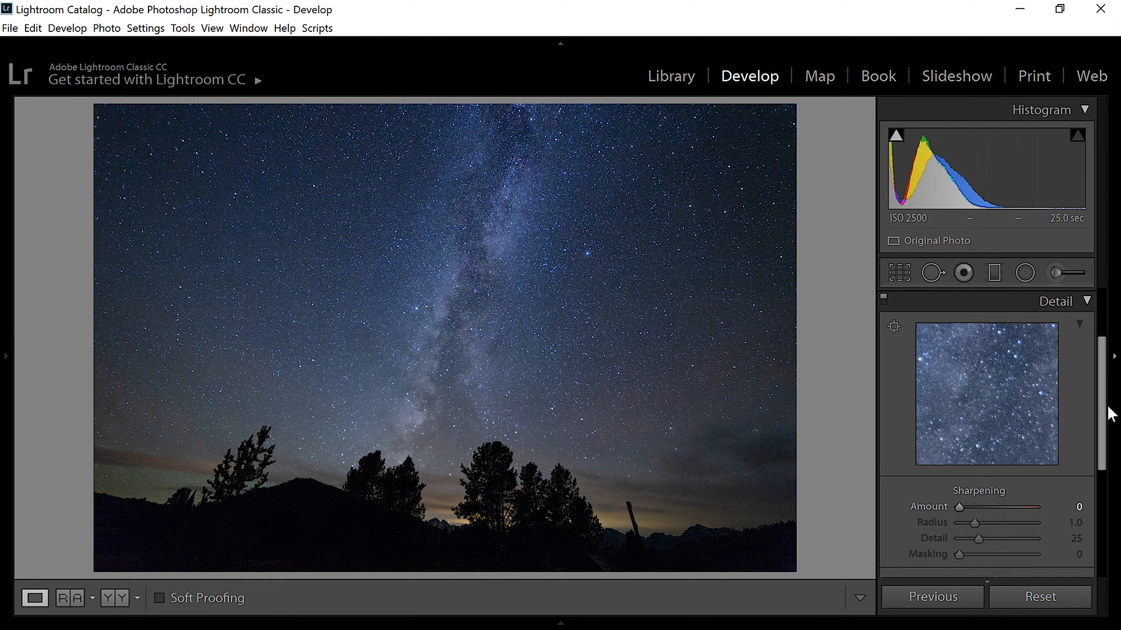
{"action": "left_click_drag", "start_coordinate": [1103, 413], "coordinate": [1103, 426]}
{"action": "left_click_drag", "start_coordinate": [955, 482], "coordinate": [967, 479]}
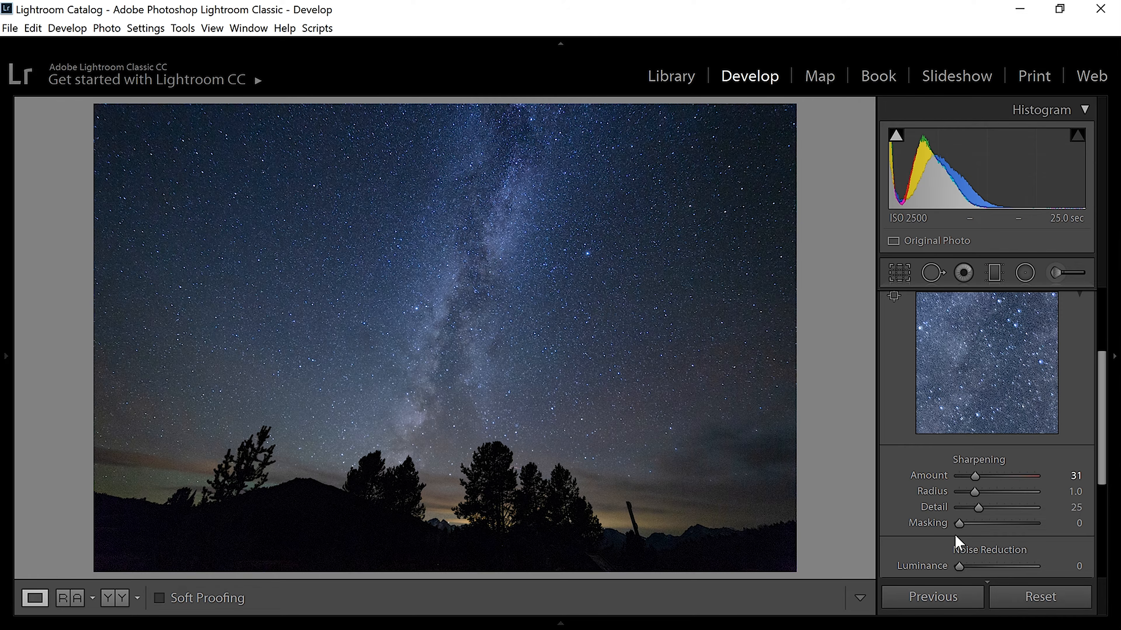
Step: Set the sharpening masking to 32 using the black-and-white mask preview
{"action": "key", "text": "alt"}
{"action": "left_click_drag", "start_coordinate": [963, 526], "coordinate": [942, 527]}
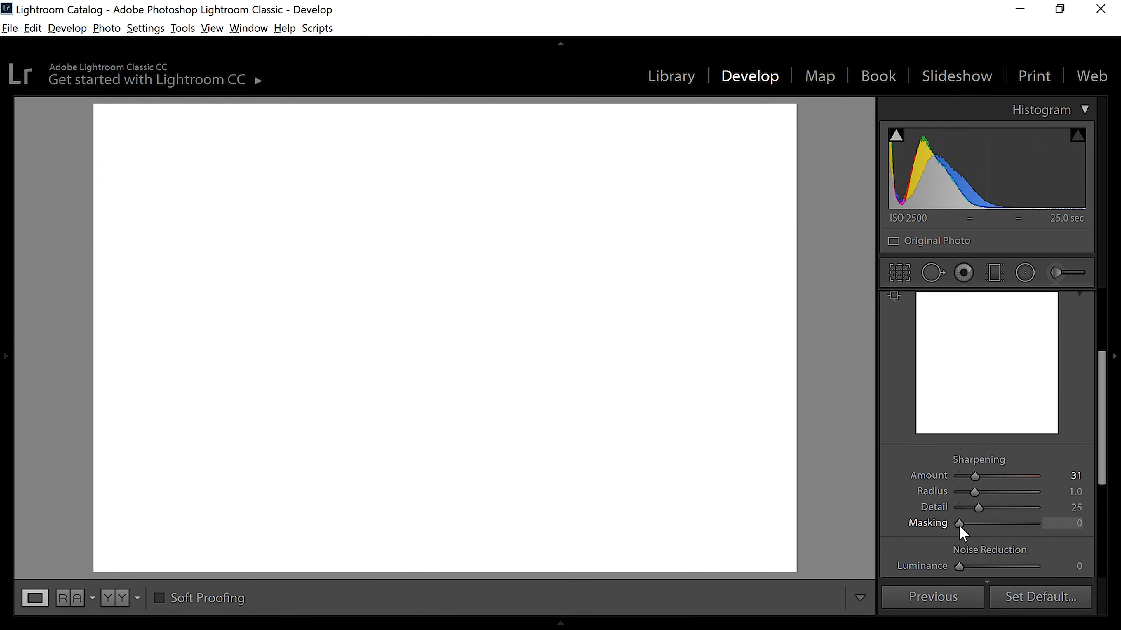
{"action": "left_click_drag", "start_coordinate": [964, 530], "coordinate": [975, 530]}
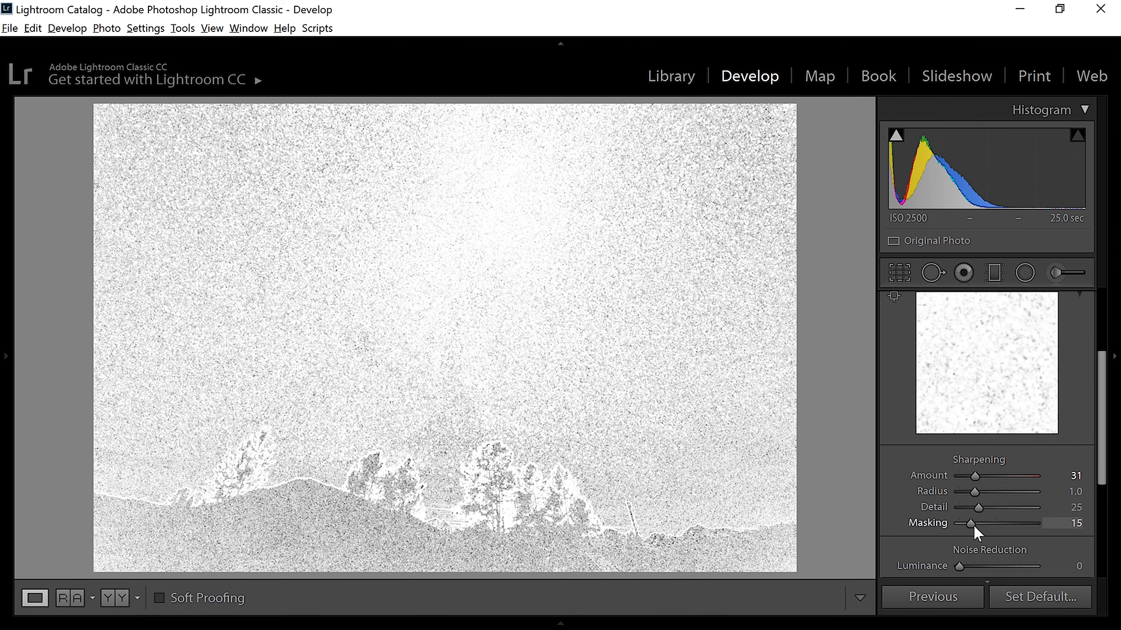
{"action": "left_click_drag", "start_coordinate": [980, 526], "coordinate": [986, 528]}
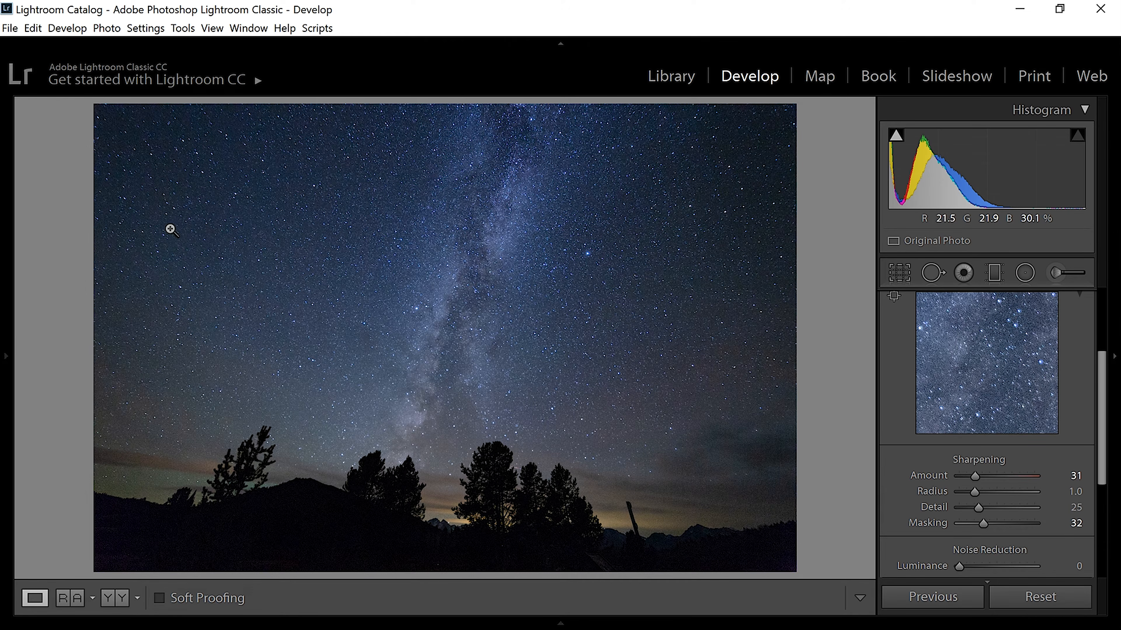
Step: Increase the sharpening to amount 82, radius 1.6 and detail 59, and set its masking to 48 with the mask preview
{"action": "left_click", "coordinate": [974, 477]}
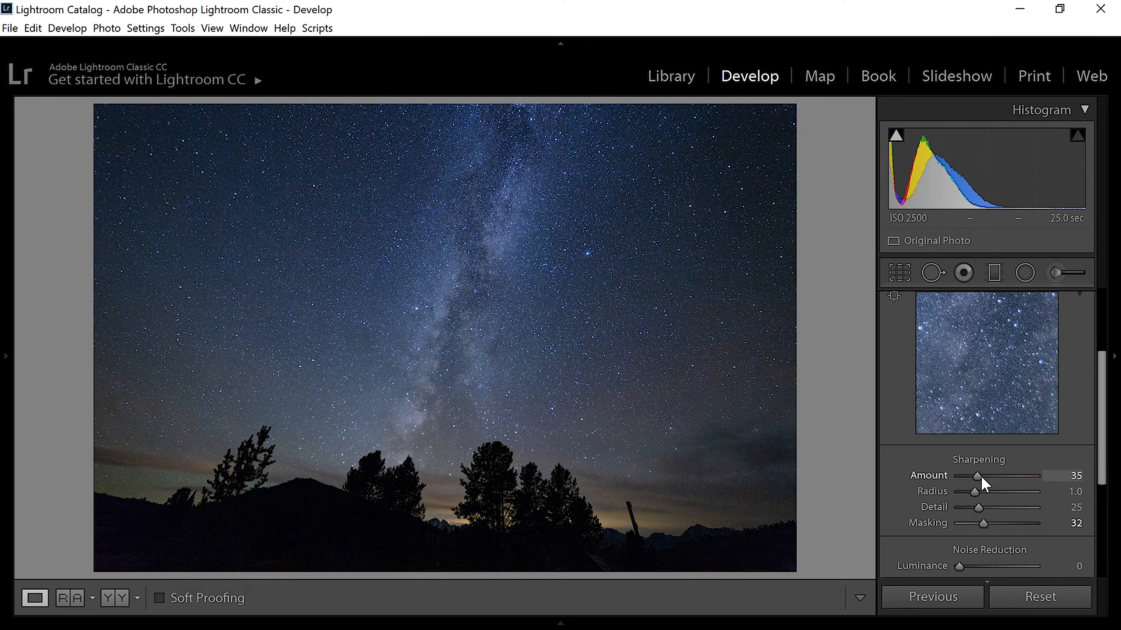
{"action": "left_click", "coordinate": [1004, 503]}
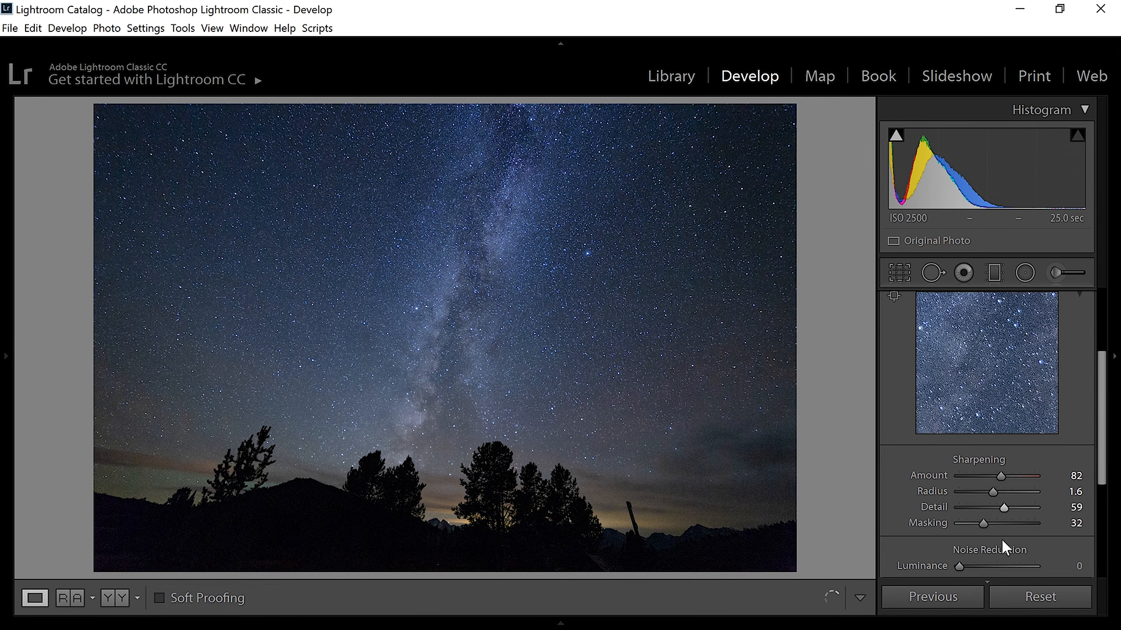
{"action": "left_click", "coordinate": [988, 525], "text": "alt"}
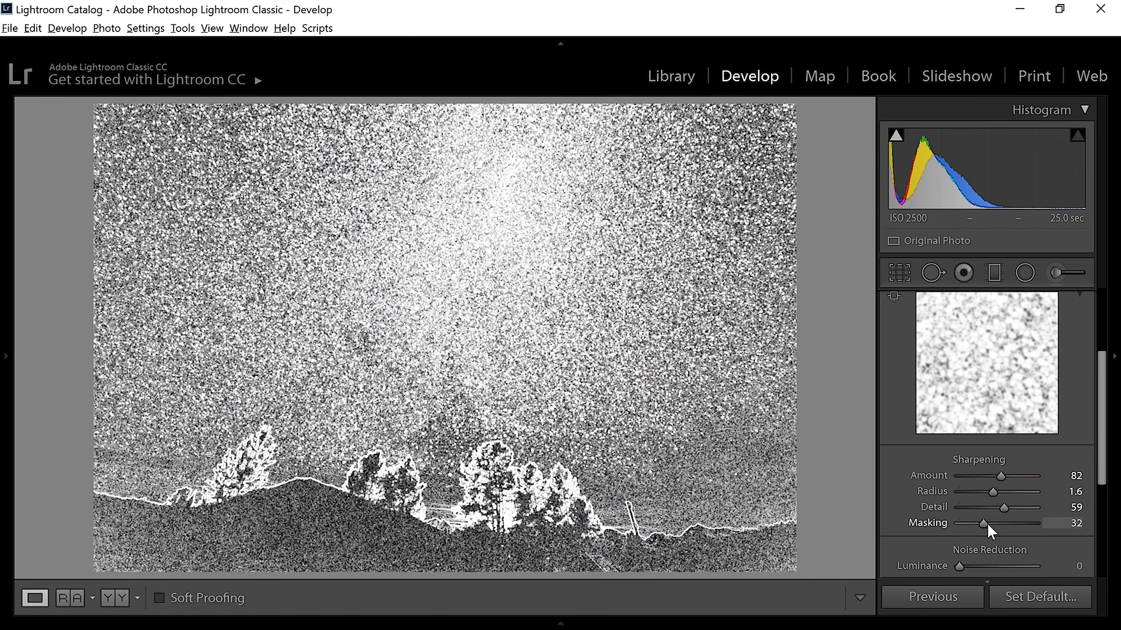
{"action": "left_click_drag", "start_coordinate": [987, 525], "coordinate": [1038, 525]}
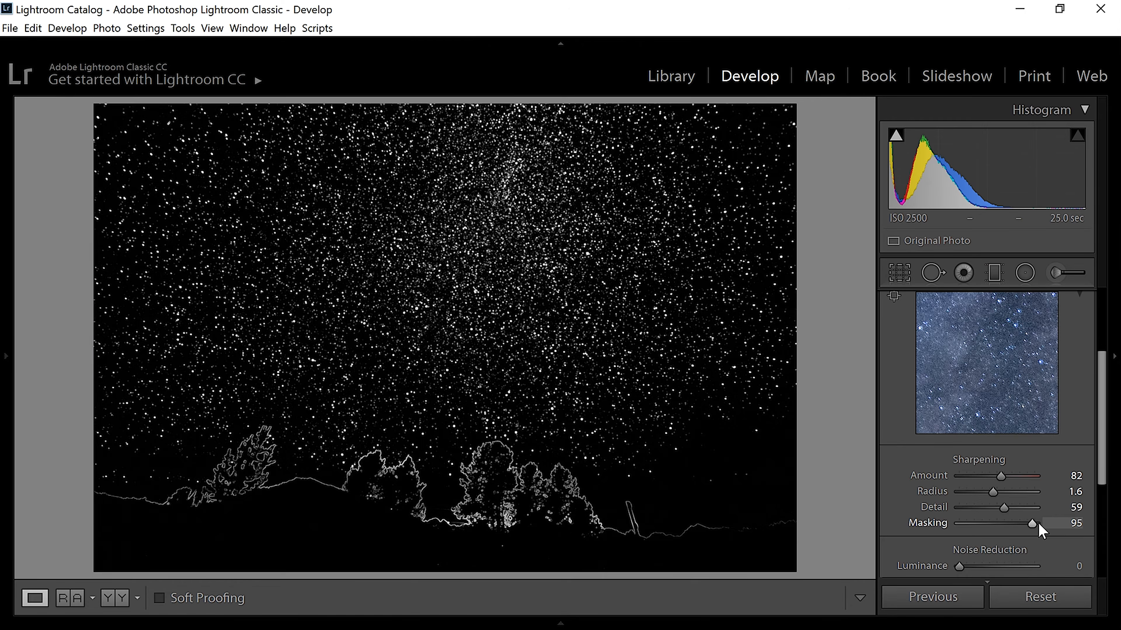
{"action": "left_click_drag", "start_coordinate": [1035, 526], "coordinate": [996, 531]}
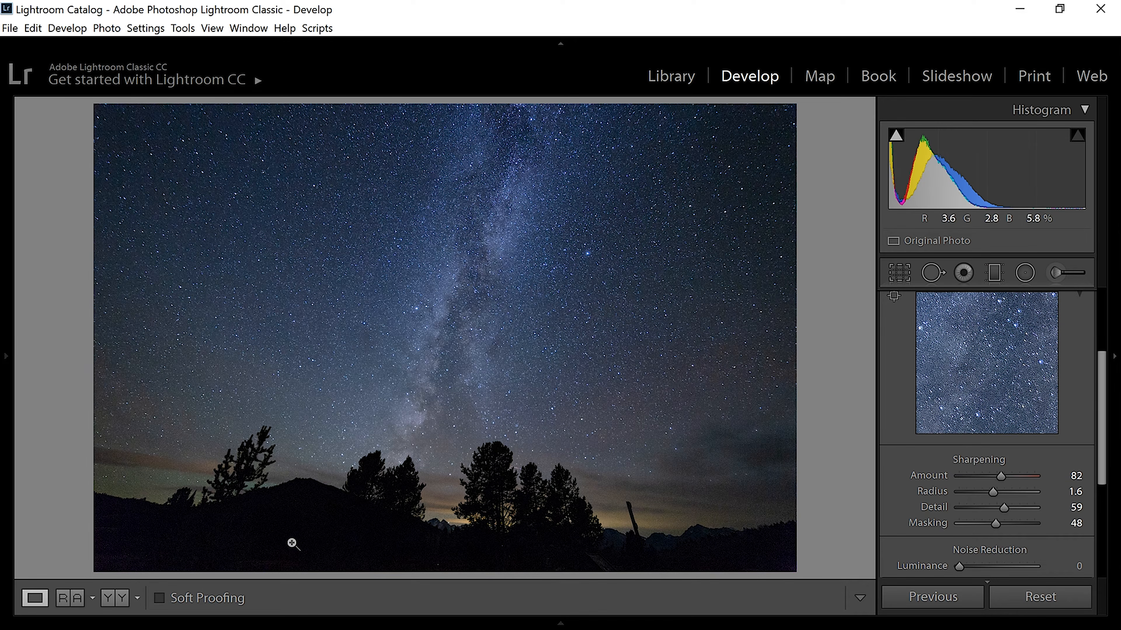
Step: Turn the sharpening off by setting its amount to 0
{"action": "left_click", "coordinate": [995, 476]}
{"action": "left_click_drag", "start_coordinate": [994, 480], "coordinate": [918, 494]}
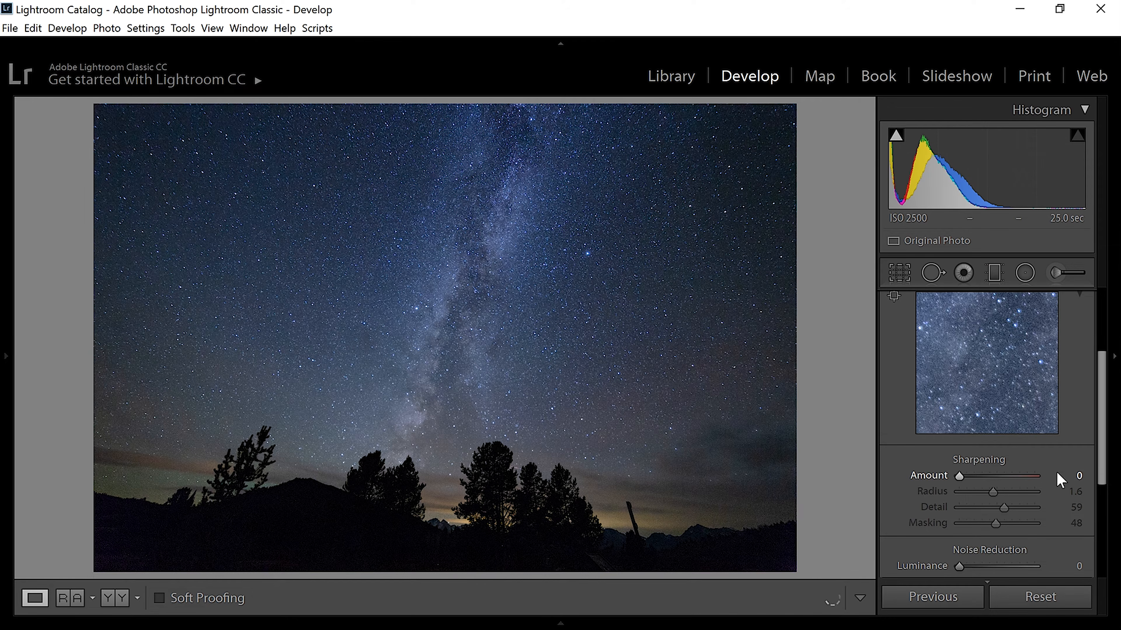
Step: Try a luminance noise reduction of 13 and examine the Milky Way stars up close
{"action": "left_click_drag", "start_coordinate": [1102, 439], "coordinate": [1114, 501]}
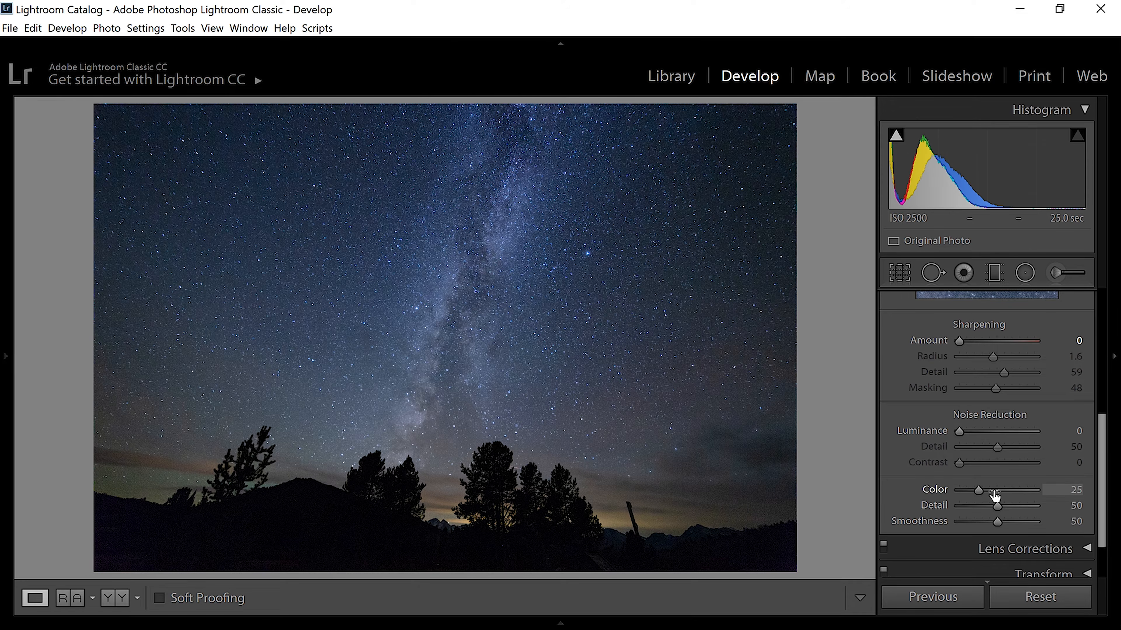
{"action": "left_click_drag", "start_coordinate": [953, 437], "coordinate": [963, 440]}
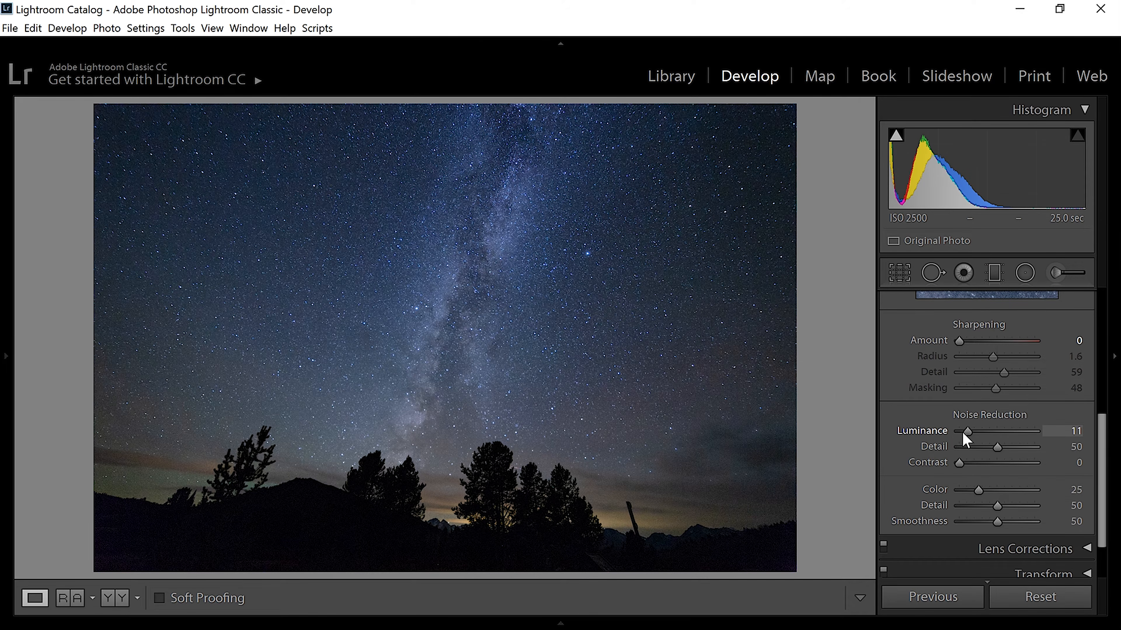
{"action": "left_click", "coordinate": [521, 294]}
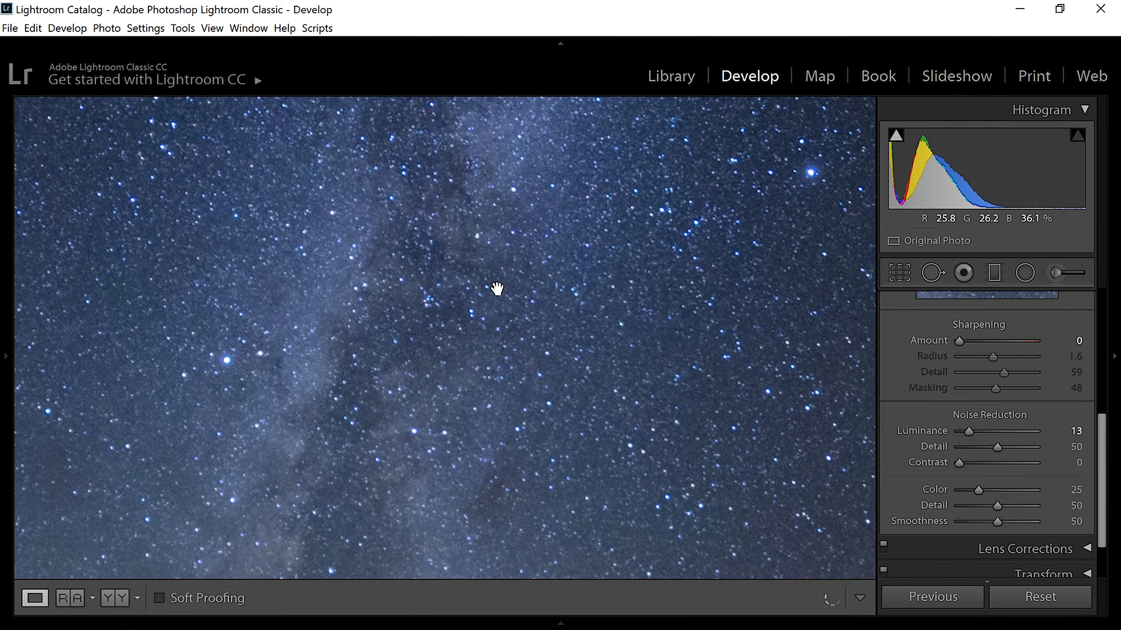
Step: Try a color noise reduction of 0 and undo it, and reset the luminance noise reduction to its default
{"action": "left_click_drag", "start_coordinate": [988, 483], "coordinate": [943, 493]}
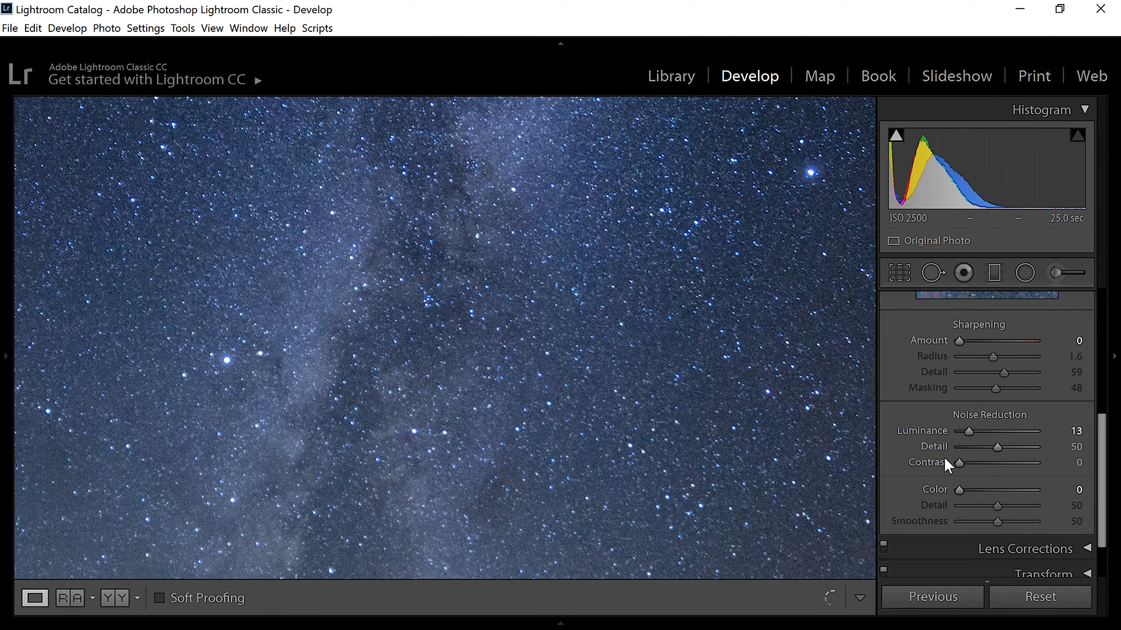
{"action": "key", "text": "ctrl+z"}
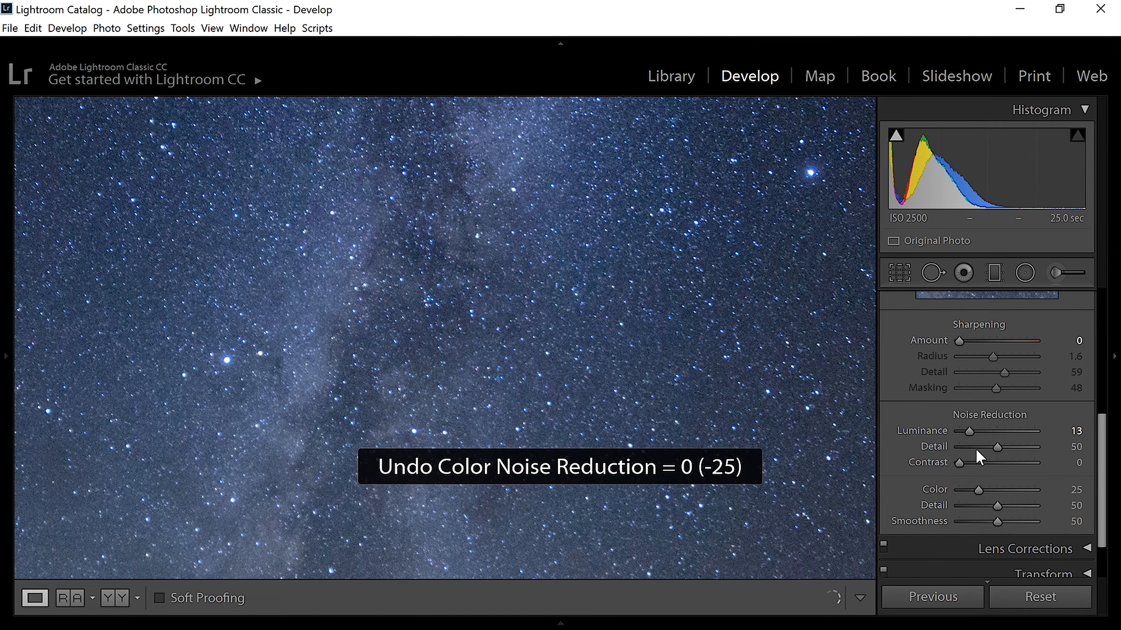
{"action": "double_click", "coordinate": [917, 435]}
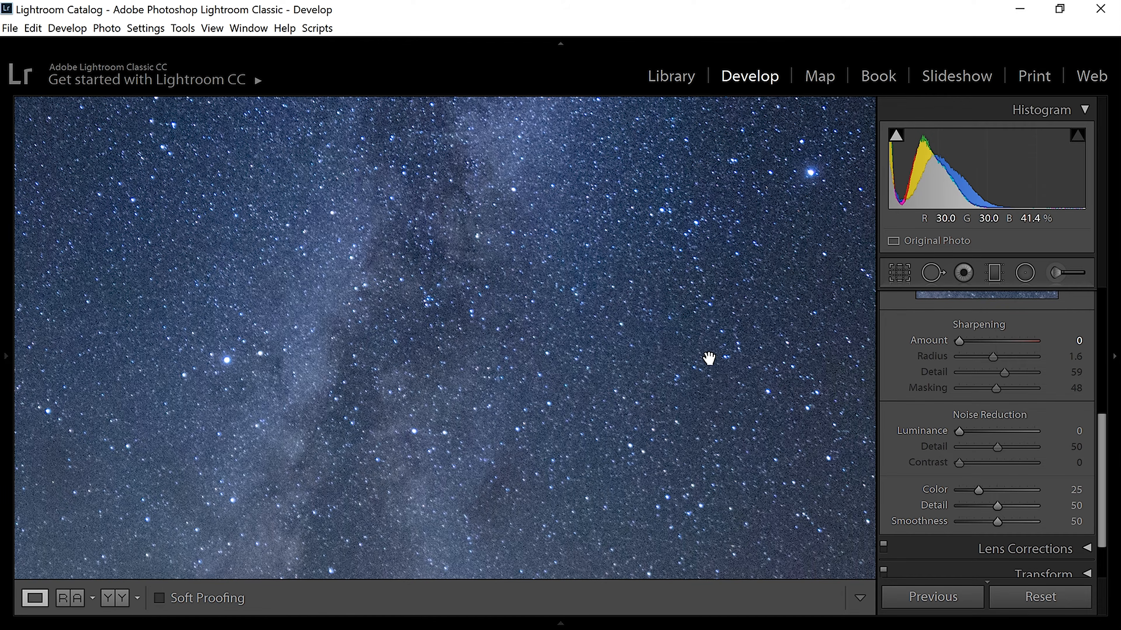
Step: Set the luminance noise reduction to 98 with detail 95 and contrast 43, and inspect the sky up close
{"action": "left_click_drag", "start_coordinate": [959, 431], "coordinate": [1013, 448]}
{"action": "left_click", "coordinate": [997, 463]}
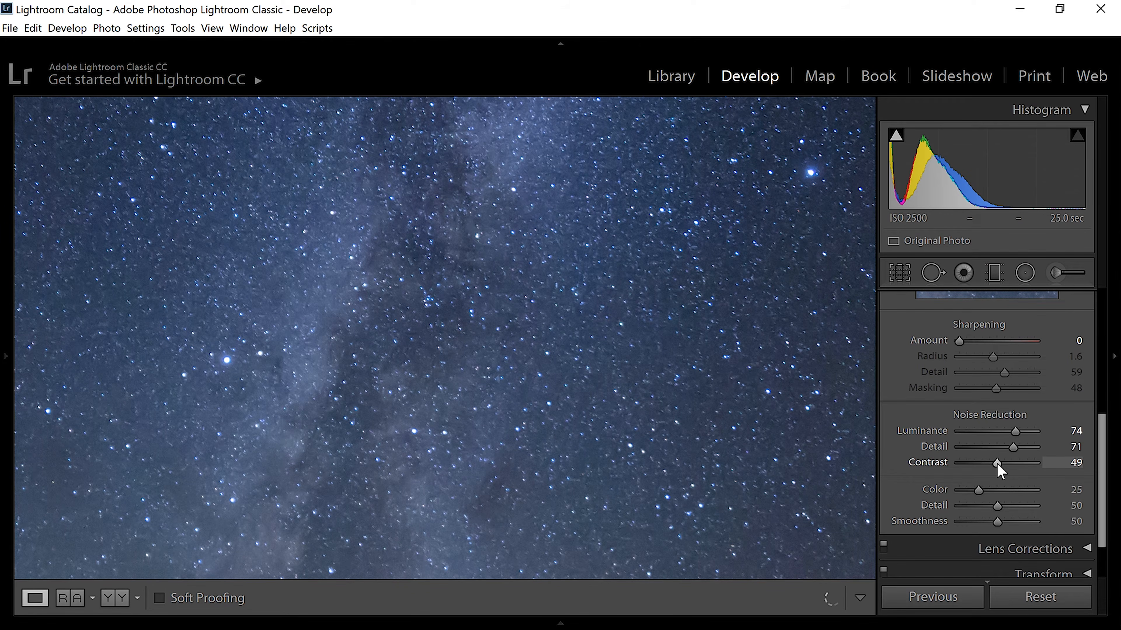
{"action": "left_click_drag", "start_coordinate": [997, 465], "coordinate": [946, 463]}
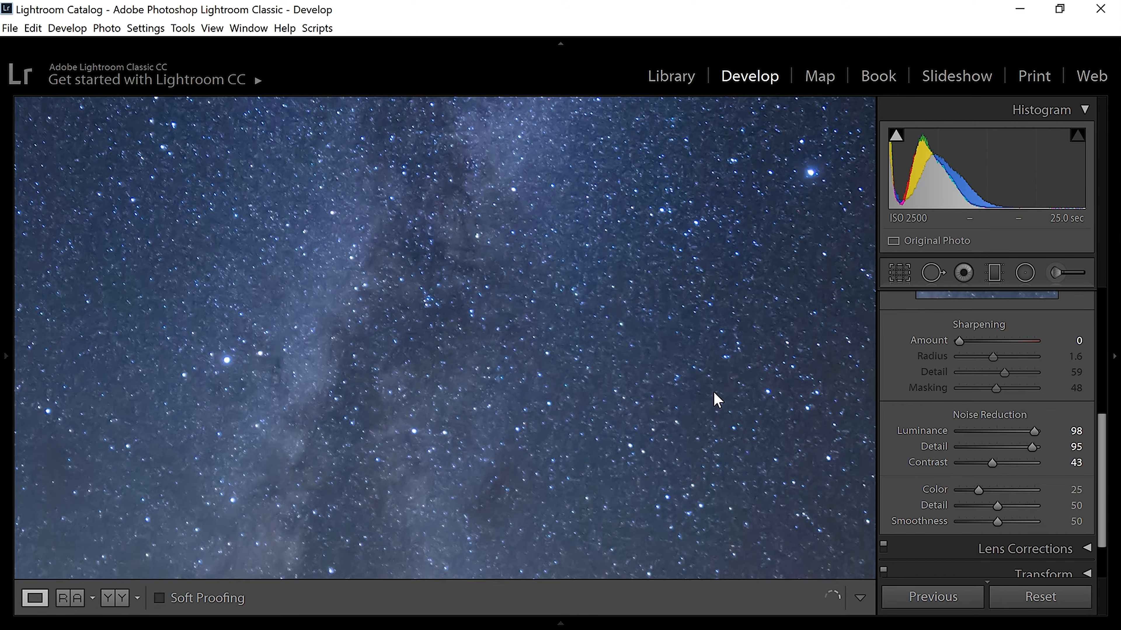
{"action": "left_click", "coordinate": [717, 399]}
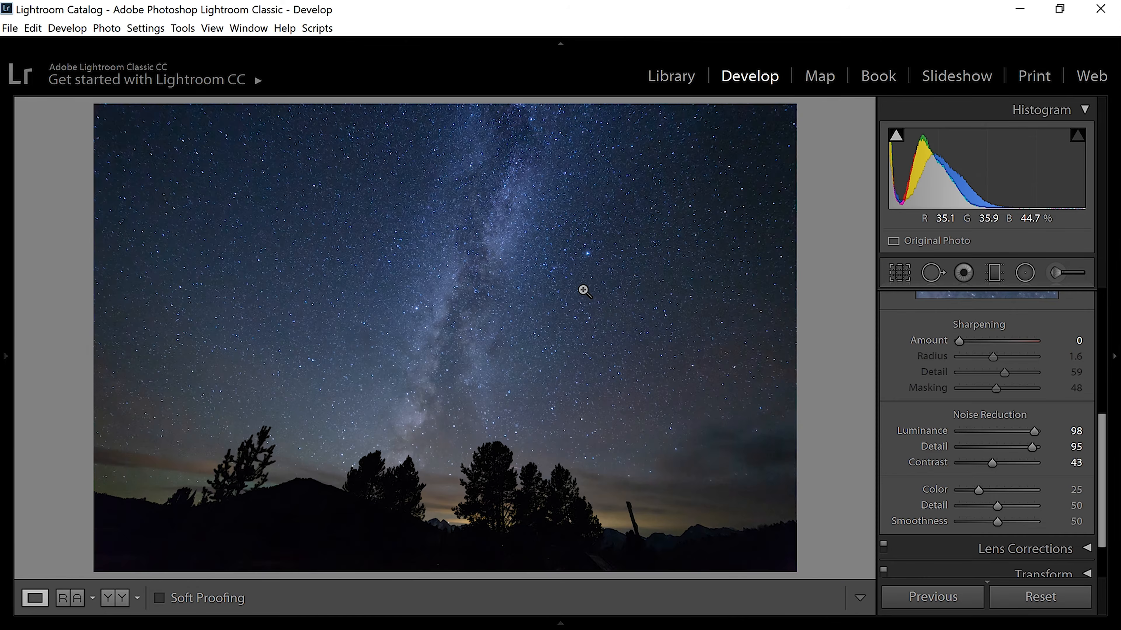
{"action": "left_click", "coordinate": [496, 309]}
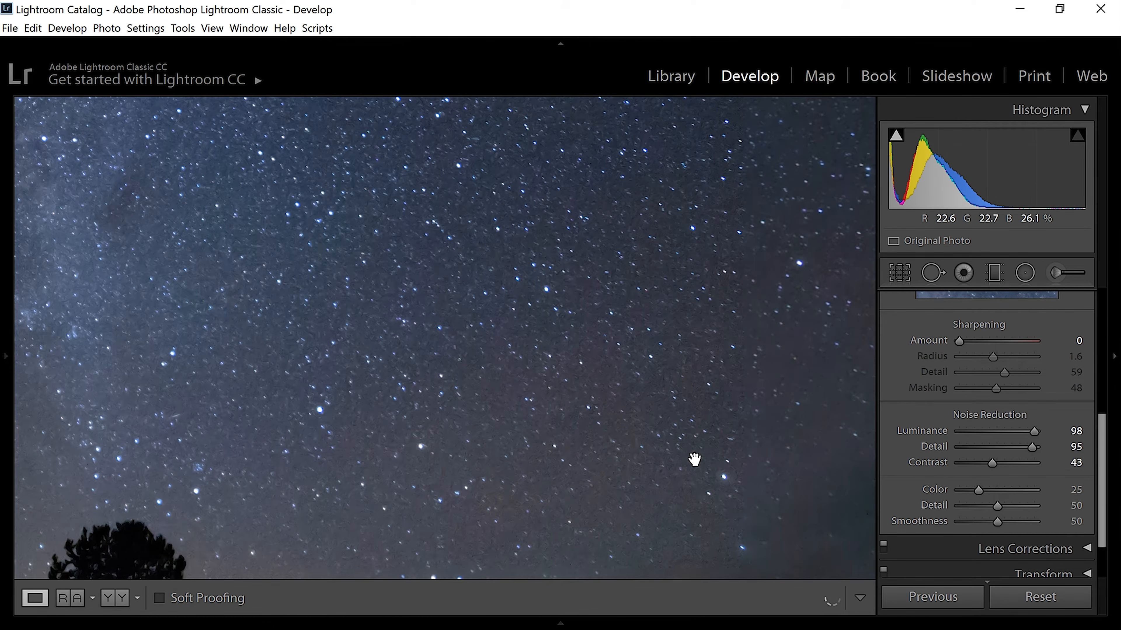
Step: Set the color noise reduction to 59, its detail to 61 and its smoothness to 79, and view the whole photo
{"action": "left_click", "coordinate": [1006, 493]}
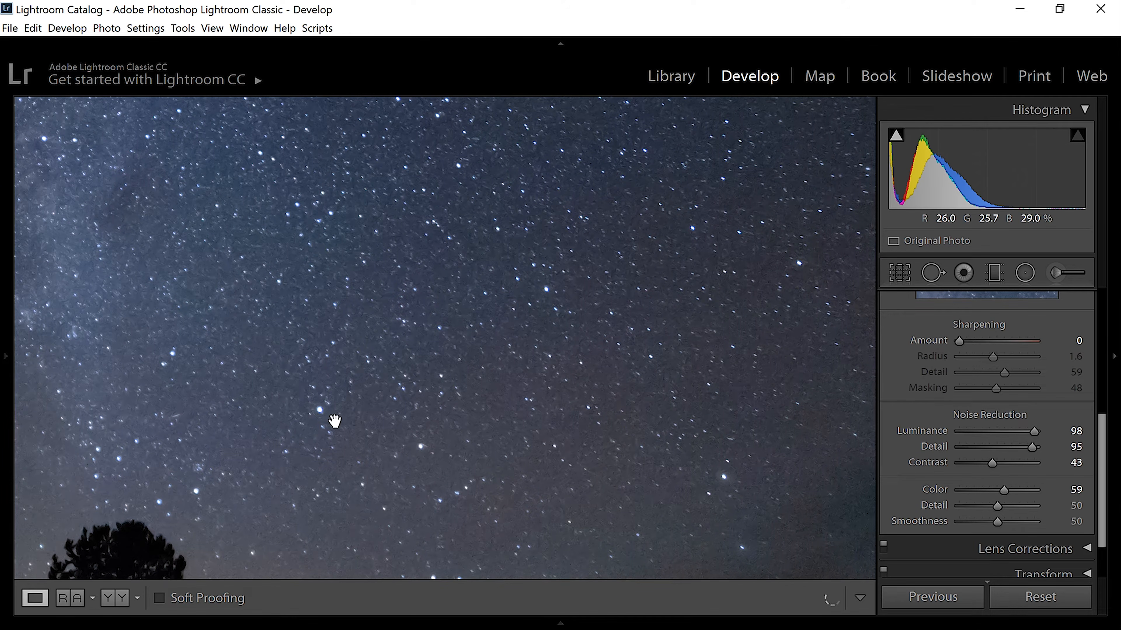
{"action": "left_click", "coordinate": [1005, 506]}
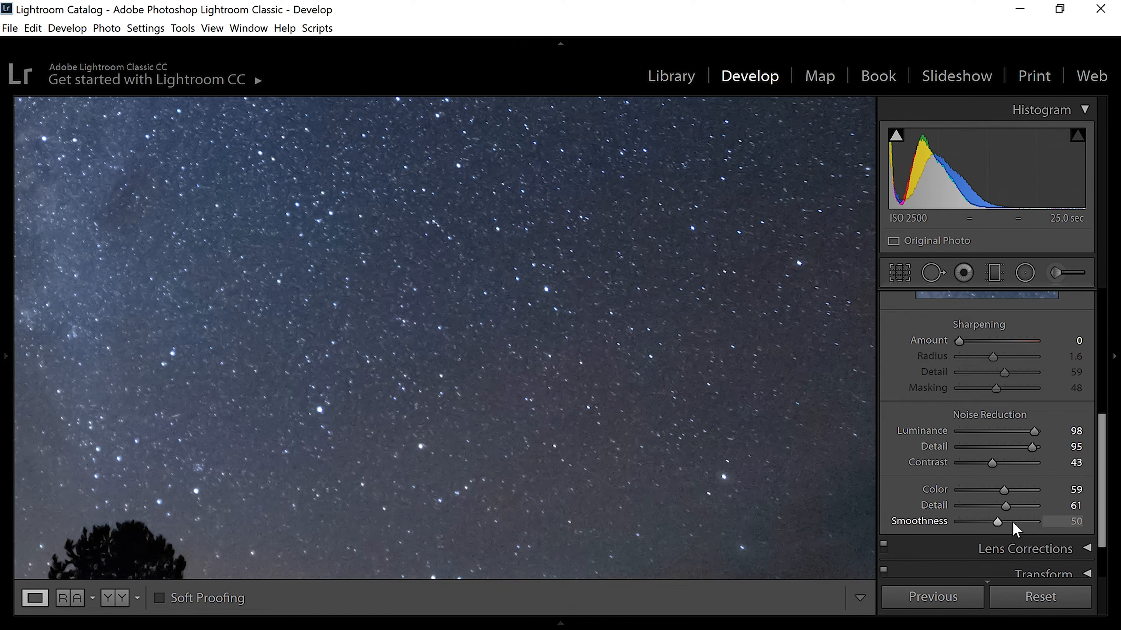
{"action": "left_click", "coordinate": [1019, 522]}
{"action": "left_click", "coordinate": [527, 463]}
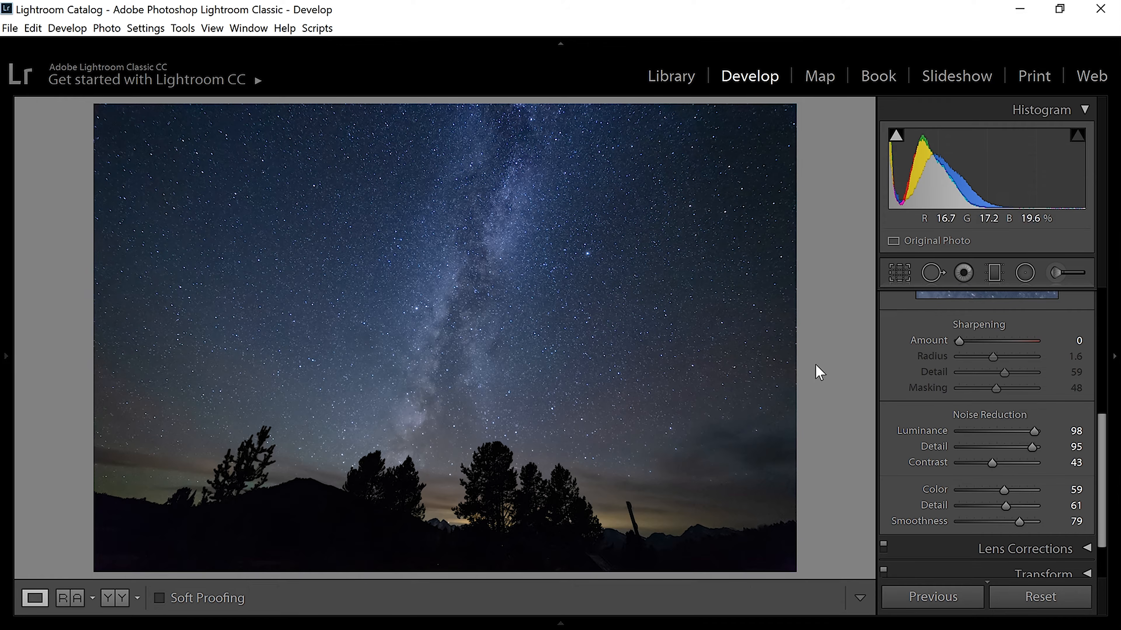
Step: Collapse the Detail settings, open the Effects settings and review the available post-crop vignetting styles
{"action": "left_click_drag", "start_coordinate": [1100, 441], "coordinate": [1102, 484]}
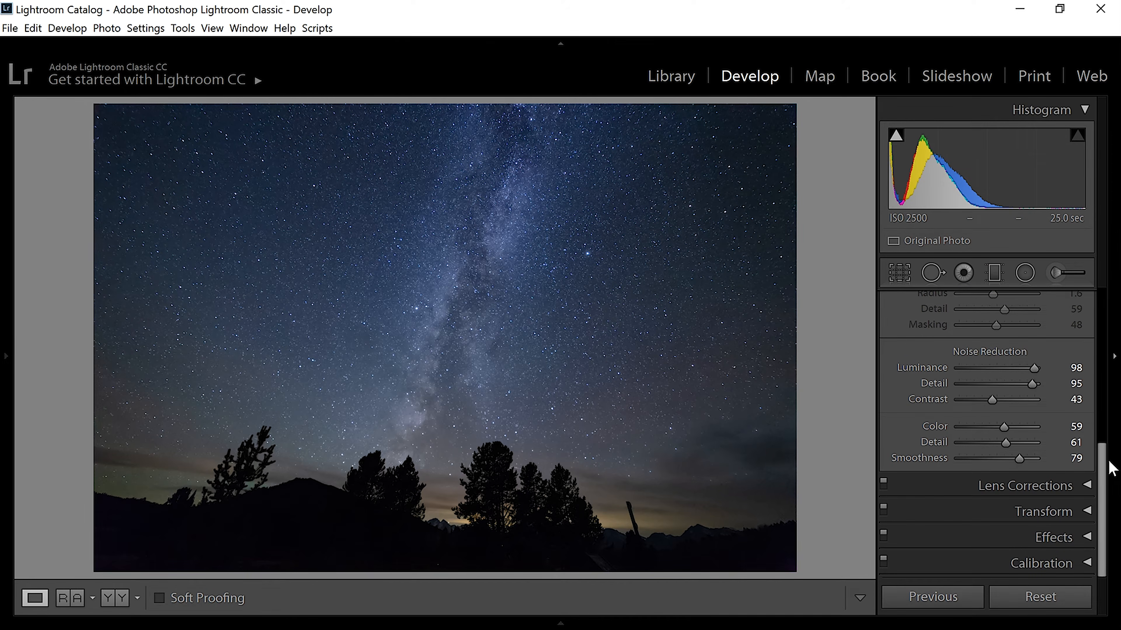
{"action": "left_click_drag", "start_coordinate": [1103, 459], "coordinate": [1101, 326]}
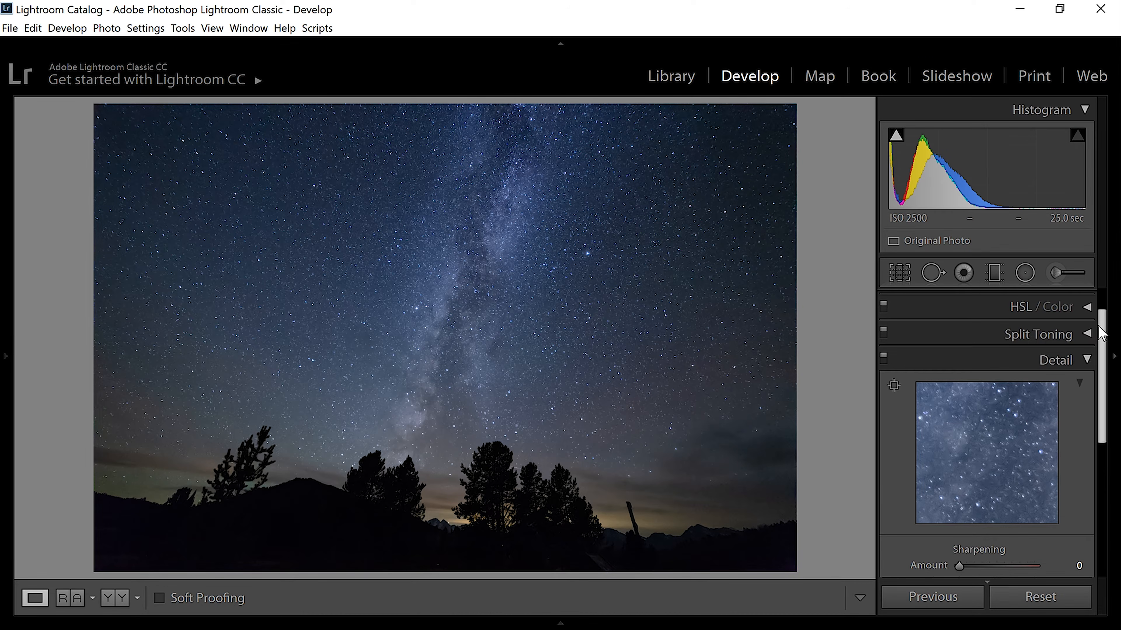
{"action": "left_click", "coordinate": [1089, 359]}
{"action": "left_click", "coordinate": [1084, 484]}
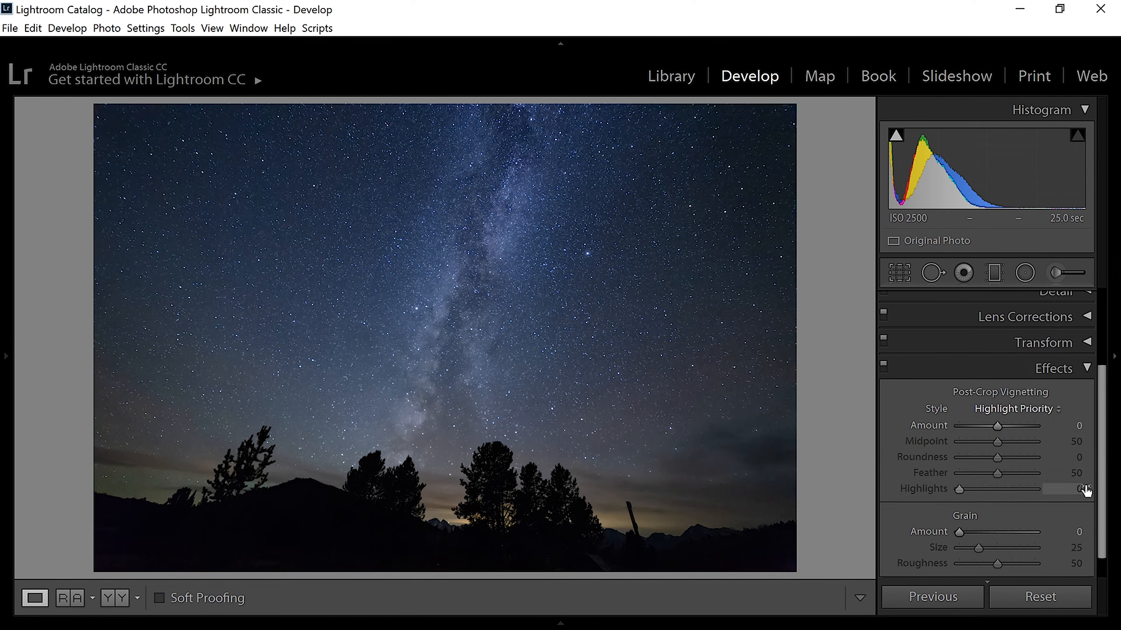
{"action": "left_click", "coordinate": [1015, 409]}
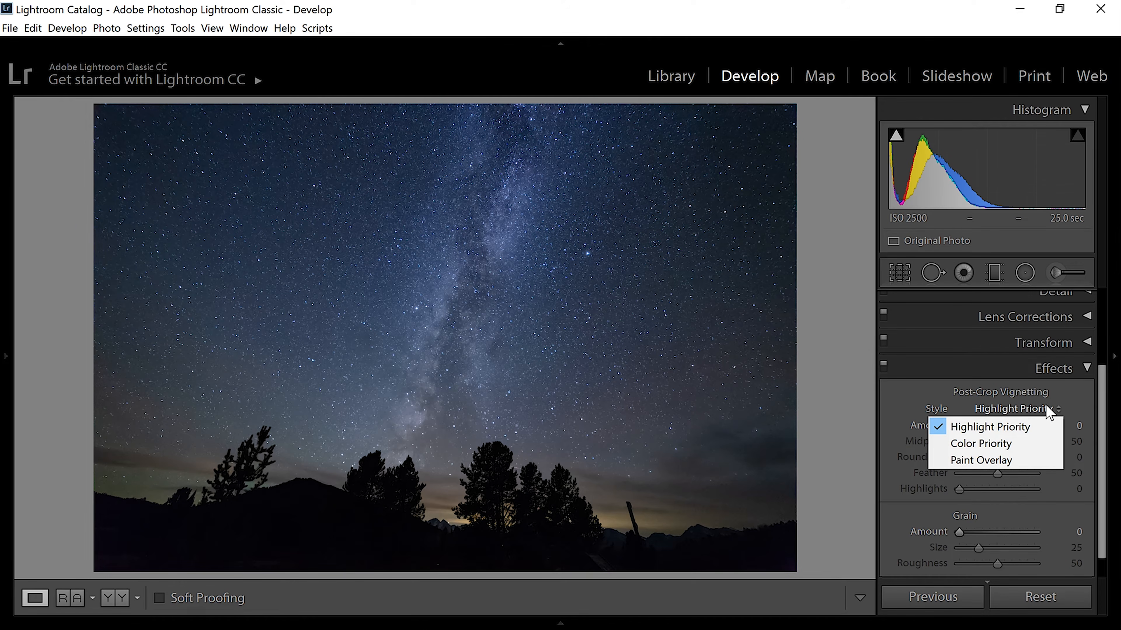
{"action": "left_click", "coordinate": [1078, 395]}
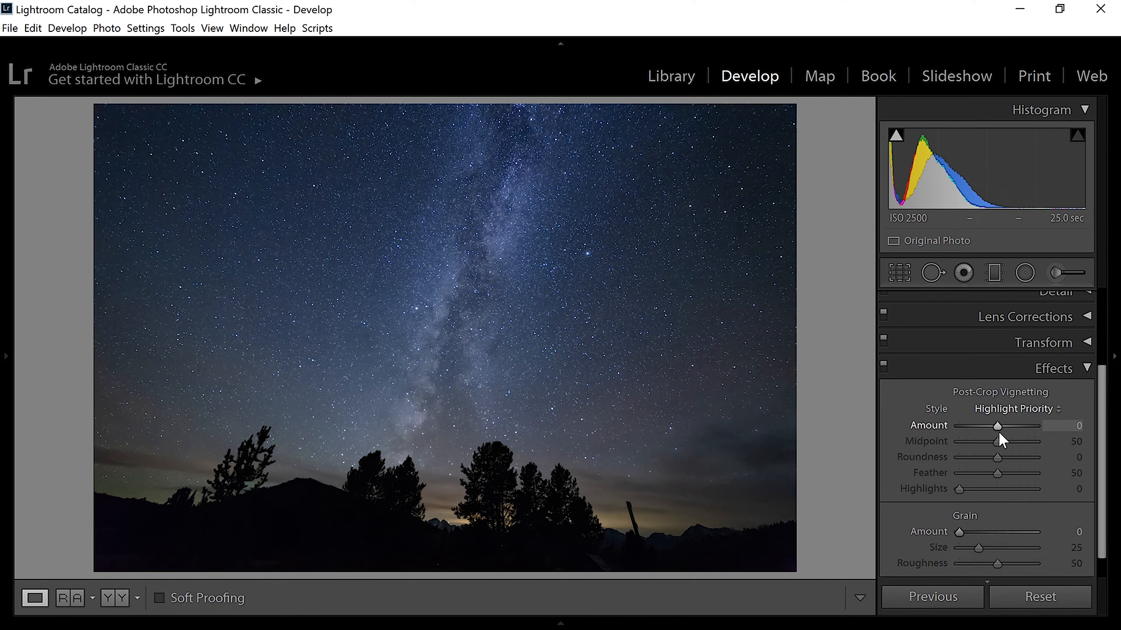
Step: Try a Highlight Priority vignette amount of -98, reset it to the default and collapse the Effects settings
{"action": "left_click_drag", "start_coordinate": [997, 428], "coordinate": [960, 425]}
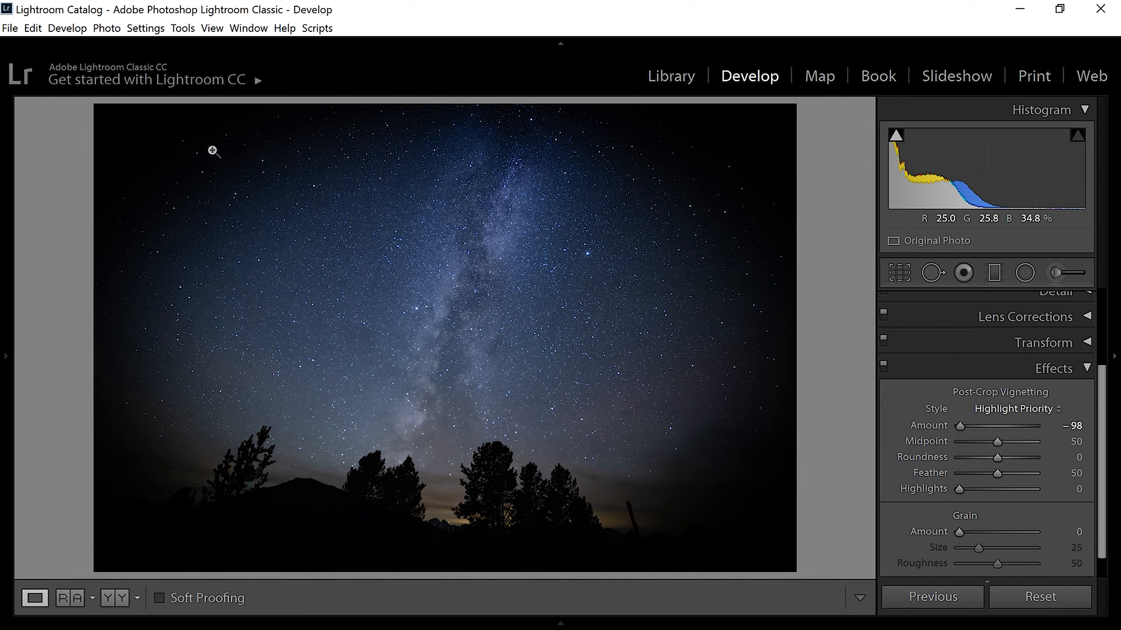
{"action": "left_click_drag", "start_coordinate": [967, 429], "coordinate": [998, 427]}
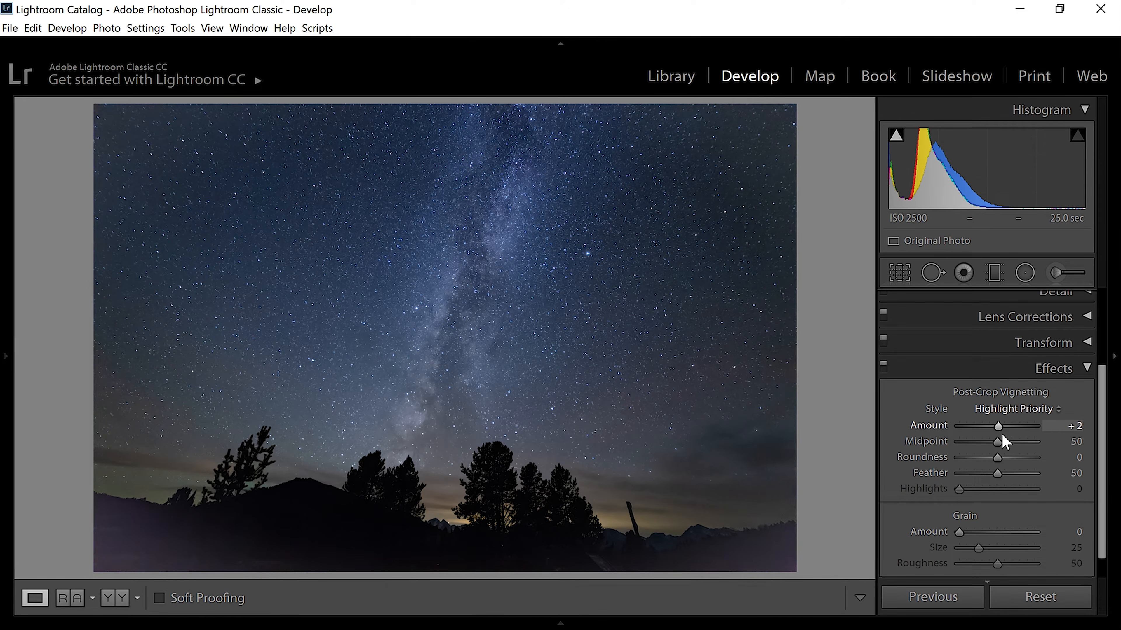
{"action": "double_click", "coordinate": [999, 422]}
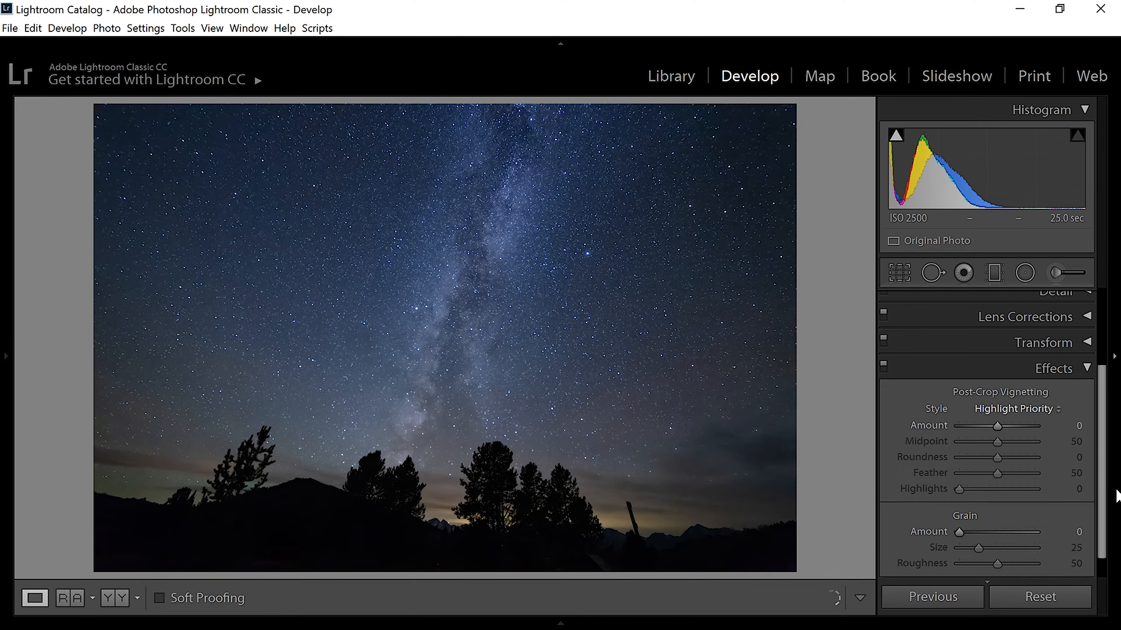
{"action": "left_click_drag", "start_coordinate": [1103, 488], "coordinate": [1103, 510]}
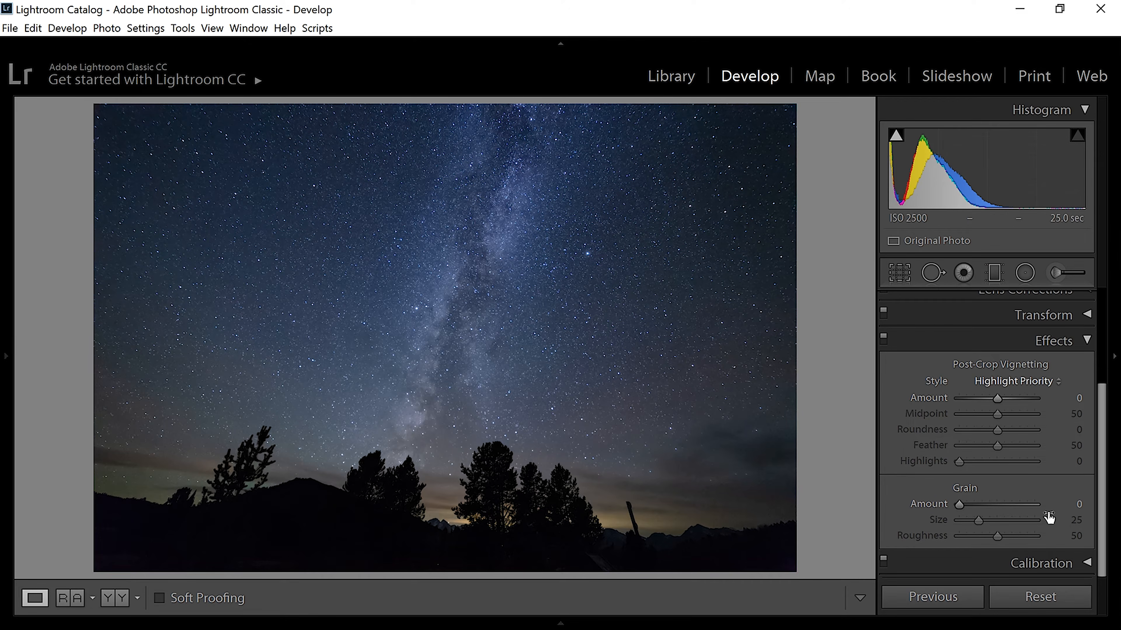
{"action": "left_click", "coordinate": [1086, 343]}
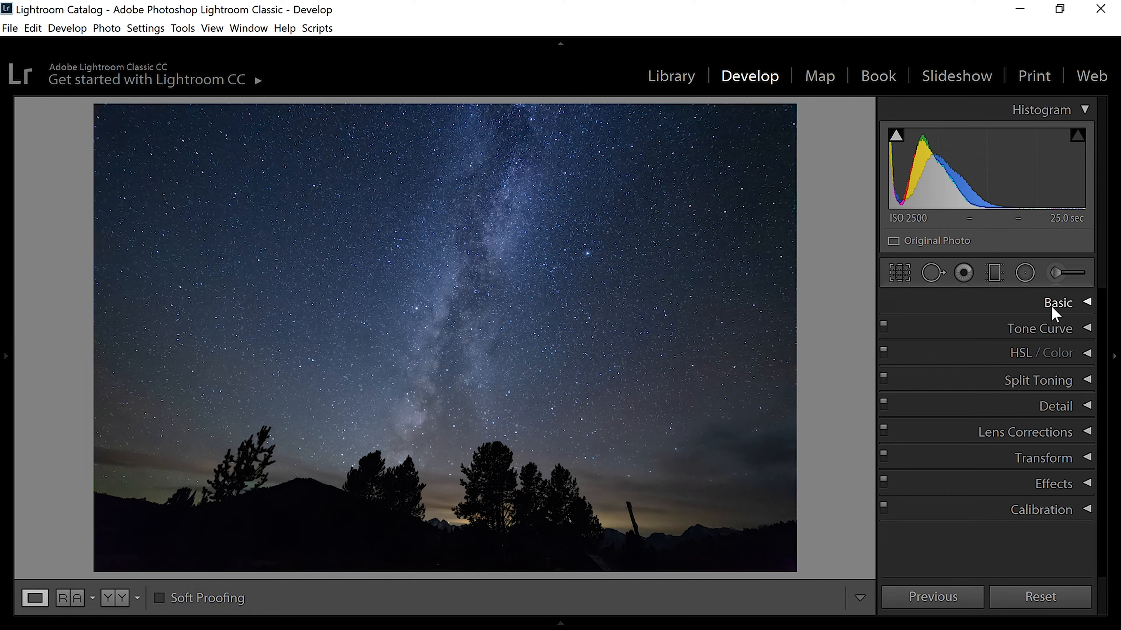
Step: Start the Adjustment Brush with size 10, feather 100 and flow 50, and show the selected mask overlay
{"action": "left_click", "coordinate": [1061, 274]}
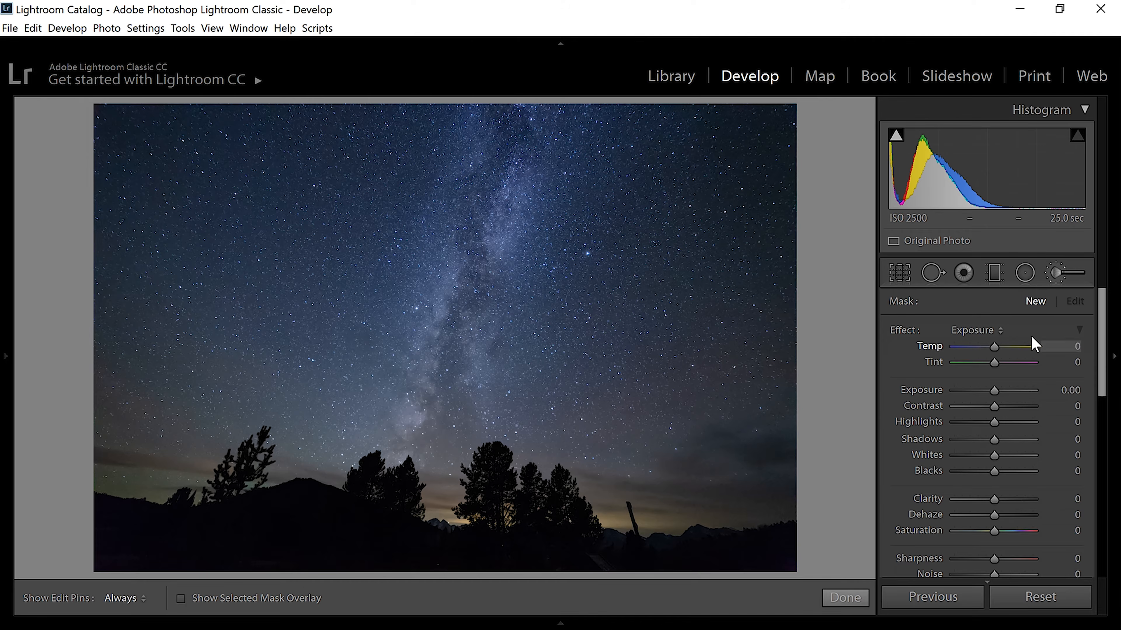
{"action": "left_click_drag", "start_coordinate": [1100, 365], "coordinate": [1107, 433]}
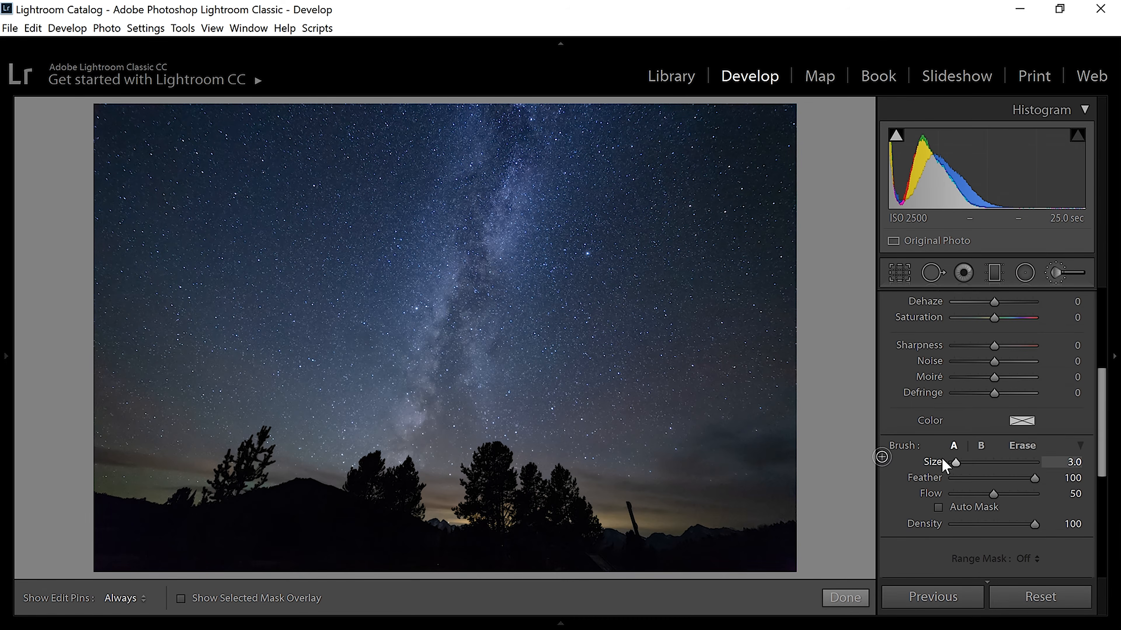
{"action": "scroll", "coordinate": [476, 384], "scroll_direction": "up", "scroll_amount": 5}
{"action": "scroll", "coordinate": [478, 385], "scroll_direction": "down", "scroll_amount": 6}
{"action": "scroll", "coordinate": [484, 395], "scroll_direction": "up", "scroll_amount": 4}
{"action": "scroll", "coordinate": [484, 396], "scroll_direction": "up", "scroll_amount": 6}
{"action": "scroll", "coordinate": [489, 398], "scroll_direction": "down", "scroll_amount": 7}
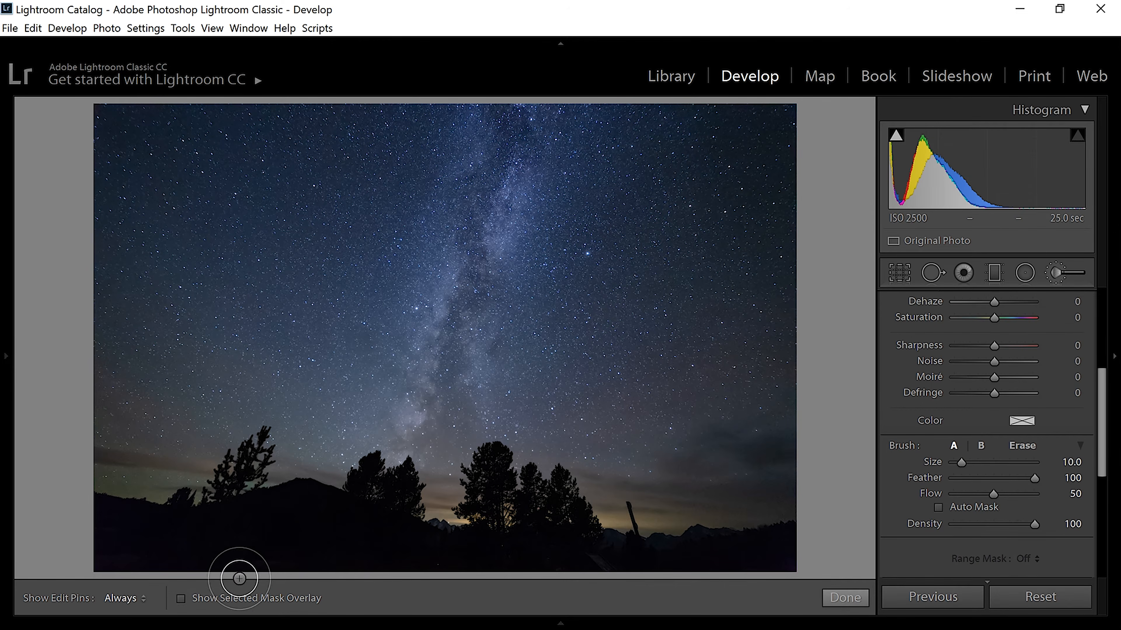
{"action": "left_click", "coordinate": [181, 598]}
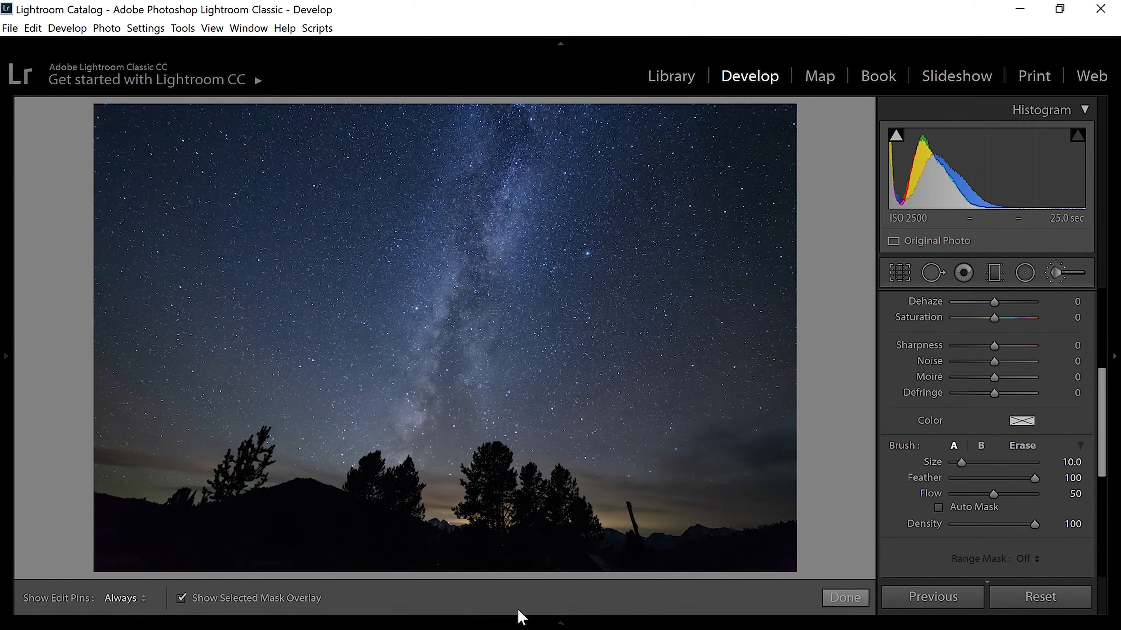
Step: Paint a rough test mask over the Milky Way and try exposures of 4.00 and -4.00 on it with the overlay hidden
{"action": "mouse_move", "coordinate": [461, 188]}
{"action": "left_mouse_down"}
{"action": "mouse_move", "coordinate": [412, 367]}
{"action": "mouse_move", "coordinate": [528, 205]}
{"action": "mouse_move", "coordinate": [541, 305]}
{"action": "mouse_move", "coordinate": [418, 183]}
{"action": "mouse_move", "coordinate": [434, 244]}
{"action": "left_mouse_up"}
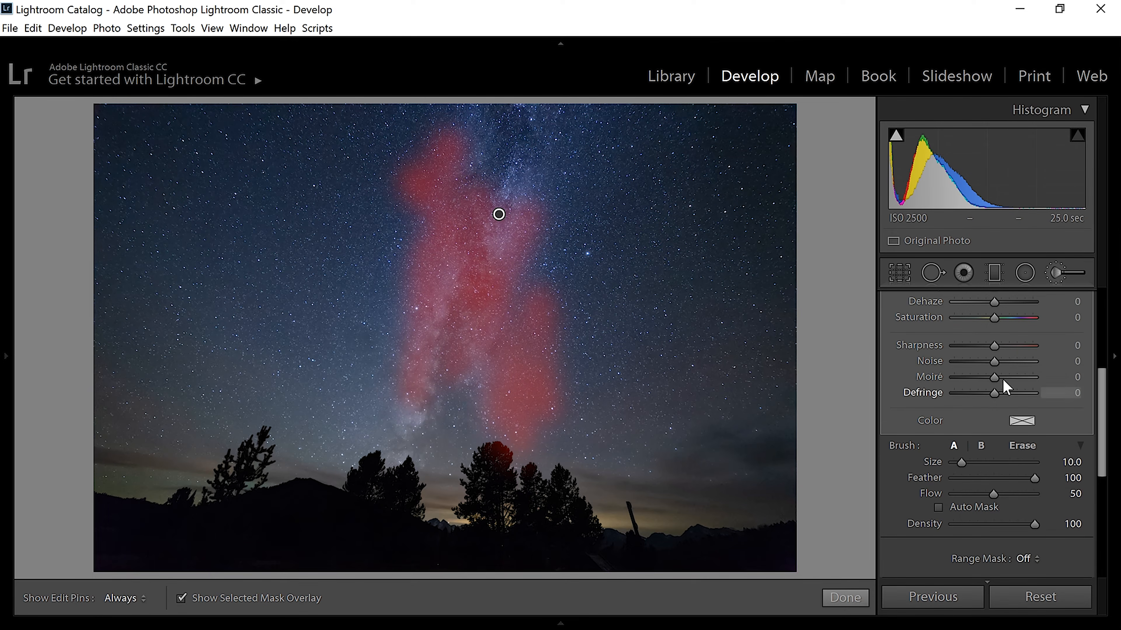
{"action": "left_click_drag", "start_coordinate": [1102, 400], "coordinate": [1102, 327]}
{"action": "left_click_drag", "start_coordinate": [999, 378], "coordinate": [1042, 379]}
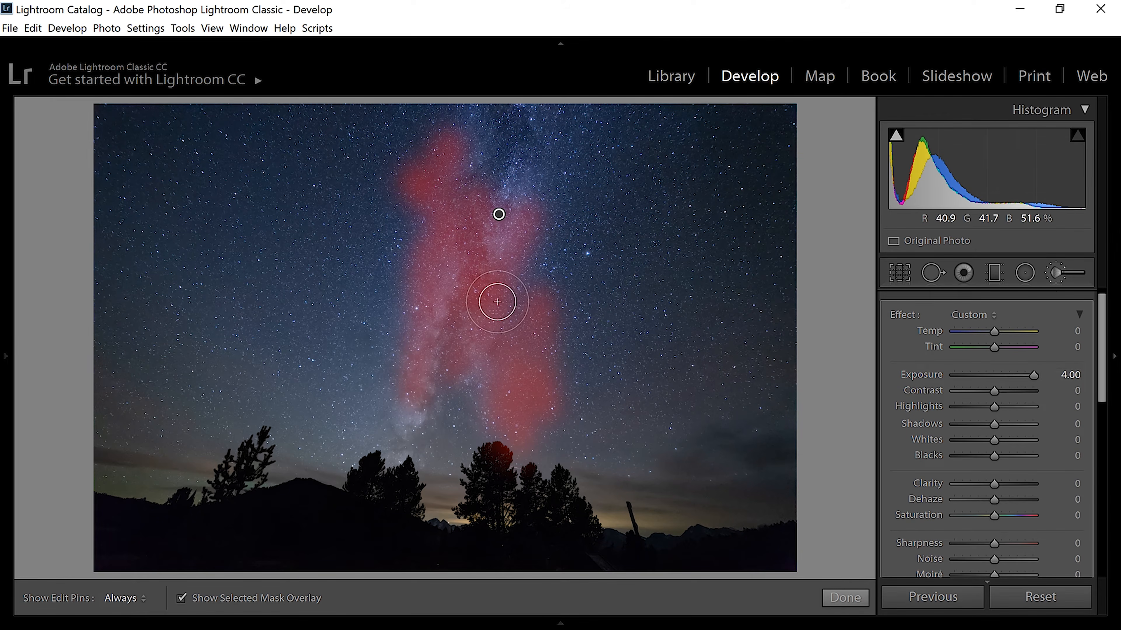
{"action": "left_click", "coordinate": [180, 599]}
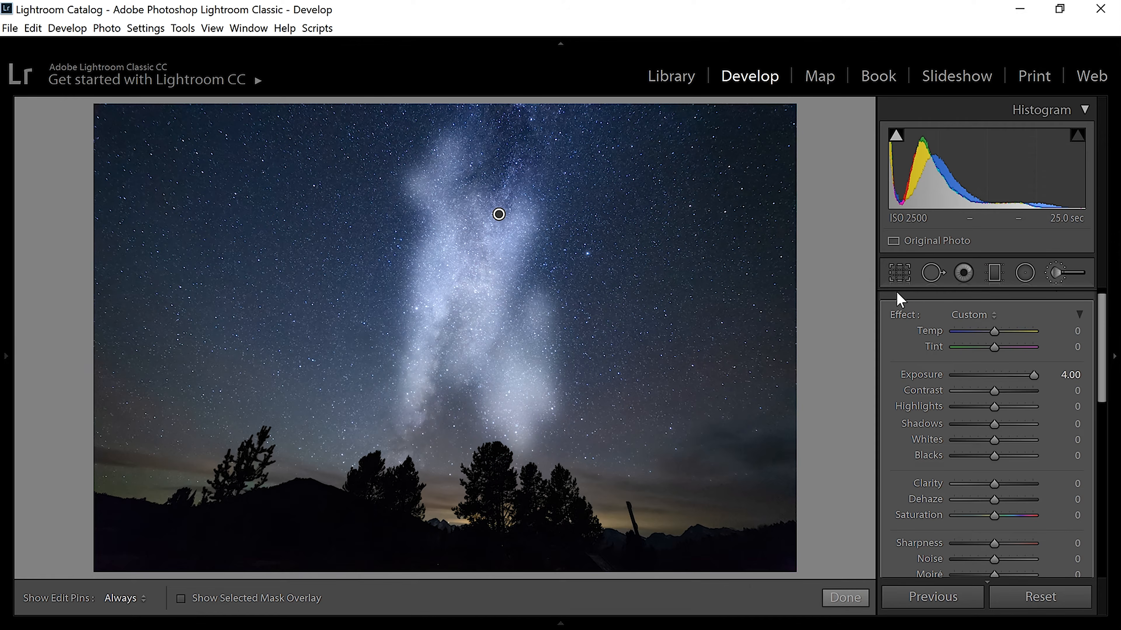
{"action": "left_click_drag", "start_coordinate": [1034, 375], "coordinate": [939, 375]}
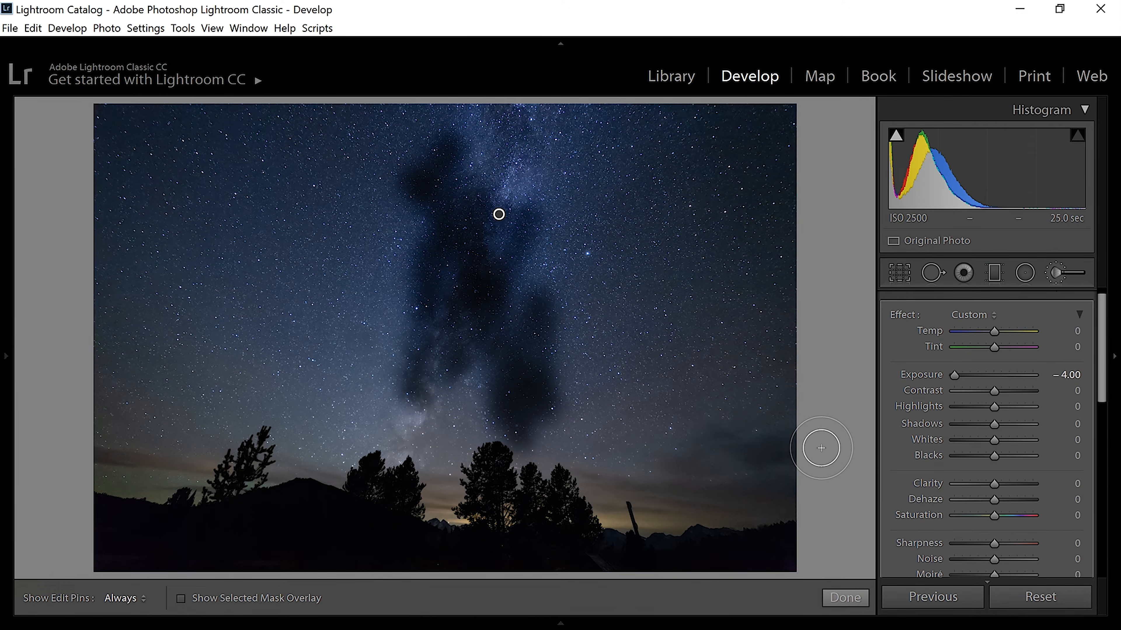
Step: Undo the exposure changes on the test mask and delete its brush adjustment
{"action": "key", "text": "ctrl+z"}
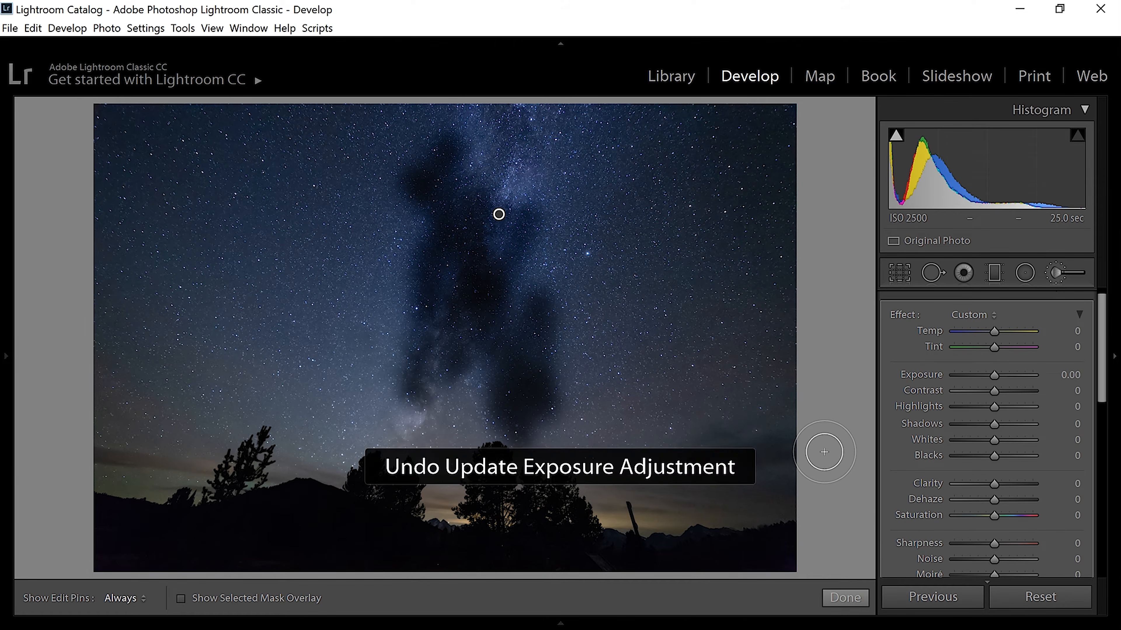
{"action": "key", "text": "ctrl+z"}
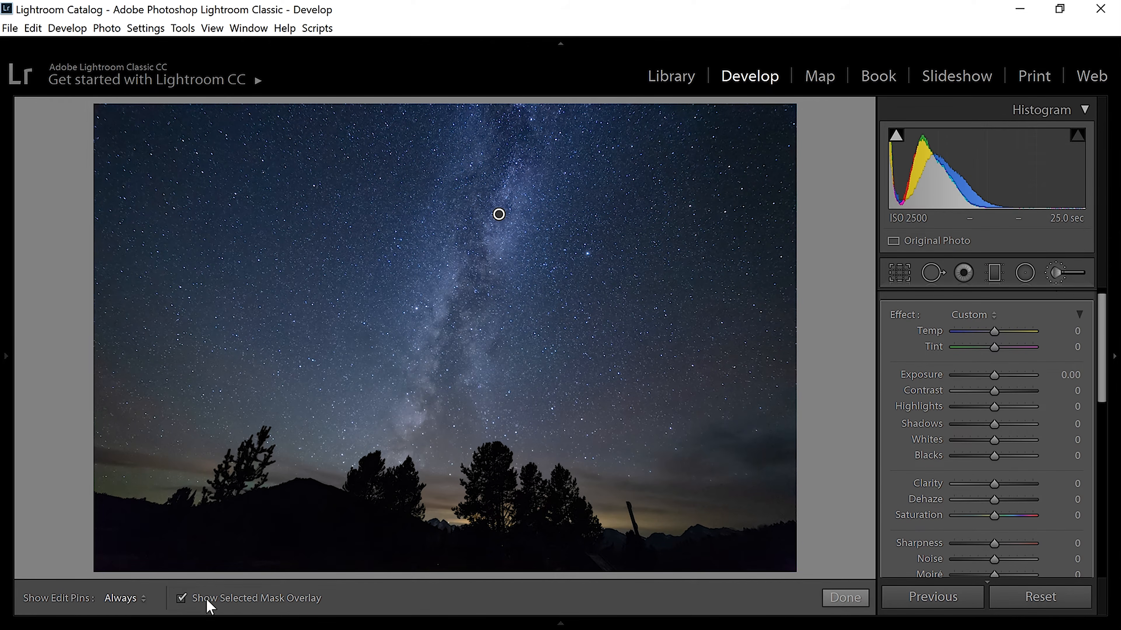
{"action": "right_click", "coordinate": [498, 214]}
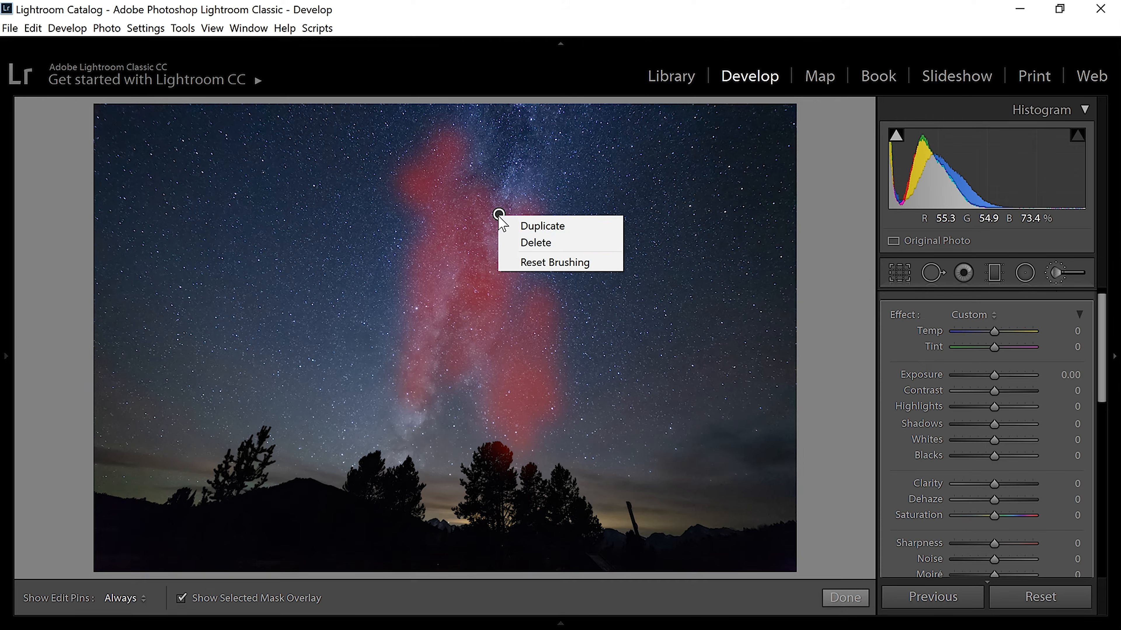
{"action": "left_click", "coordinate": [533, 242]}
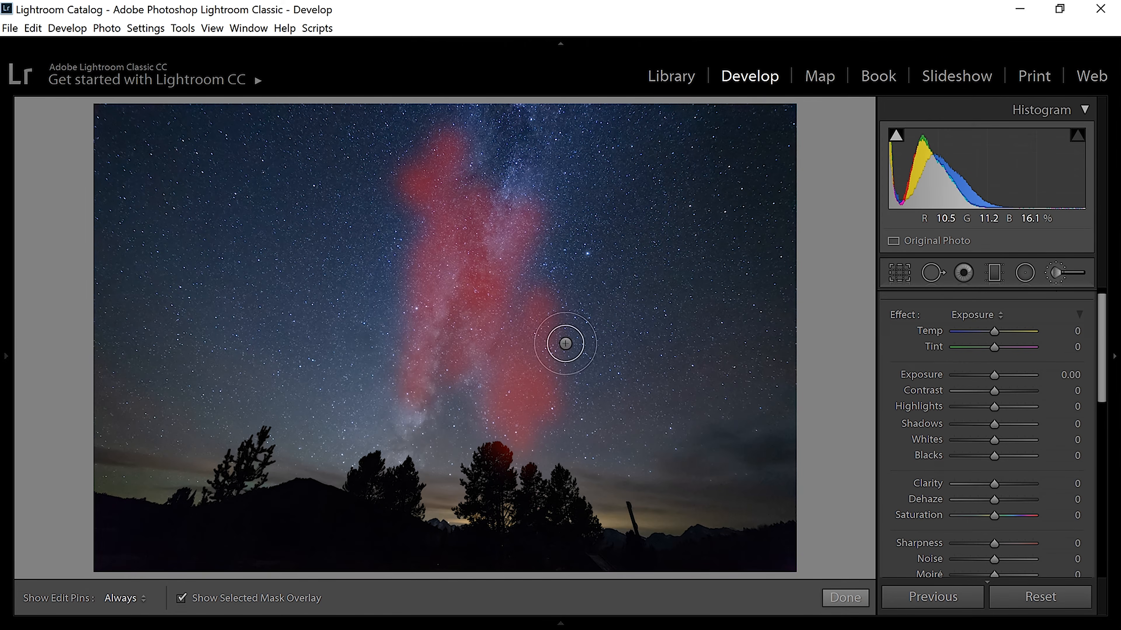
Step: Paint a new mask with a smaller brush along the lower part of the Milky Way's left bright band, above the trees
{"action": "scroll", "coordinate": [405, 413], "scroll_direction": "down", "scroll_amount": 5}
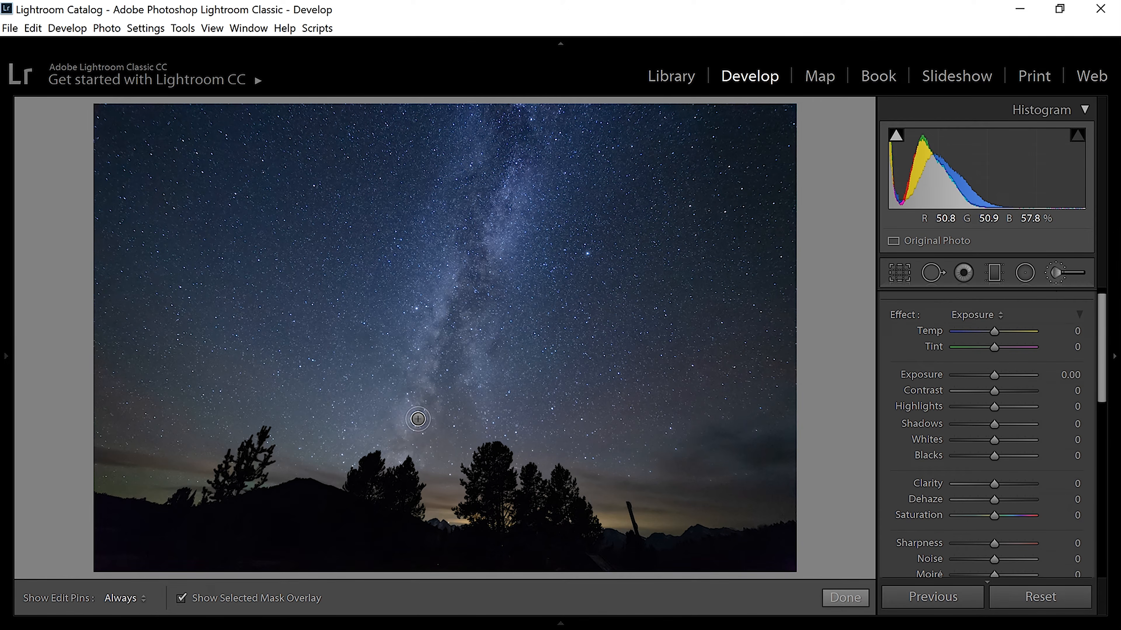
{"action": "mouse_move", "coordinate": [405, 420]}
{"action": "left_mouse_down"}
{"action": "mouse_move", "coordinate": [391, 455]}
{"action": "mouse_move", "coordinate": [416, 448]}
{"action": "mouse_move", "coordinate": [420, 465]}
{"action": "mouse_move", "coordinate": [407, 401]}
{"action": "mouse_move", "coordinate": [389, 432]}
{"action": "mouse_move", "coordinate": [410, 413]}
{"action": "mouse_move", "coordinate": [419, 419]}
{"action": "mouse_move", "coordinate": [420, 374]}
{"action": "mouse_move", "coordinate": [430, 389]}
{"action": "mouse_move", "coordinate": [431, 377]}
{"action": "mouse_move", "coordinate": [417, 364]}
{"action": "mouse_move", "coordinate": [405, 363]}
{"action": "mouse_move", "coordinate": [434, 398]}
{"action": "mouse_move", "coordinate": [402, 417]}
{"action": "left_mouse_up"}
{"action": "mouse_move", "coordinate": [407, 344]}
{"action": "left_mouse_down"}
{"action": "mouse_move", "coordinate": [433, 368]}
{"action": "mouse_move", "coordinate": [432, 335]}
{"action": "mouse_move", "coordinate": [421, 352]}
{"action": "mouse_move", "coordinate": [449, 251]}
{"action": "left_mouse_up"}
{"action": "key", "text": "h"}
{"action": "key", "text": "h"}
{"action": "mouse_move", "coordinate": [442, 324]}
{"action": "left_mouse_down"}
{"action": "mouse_move", "coordinate": [432, 357]}
{"action": "mouse_move", "coordinate": [426, 331]}
{"action": "mouse_move", "coordinate": [421, 349]}
{"action": "mouse_move", "coordinate": [426, 380]}
{"action": "left_mouse_up"}
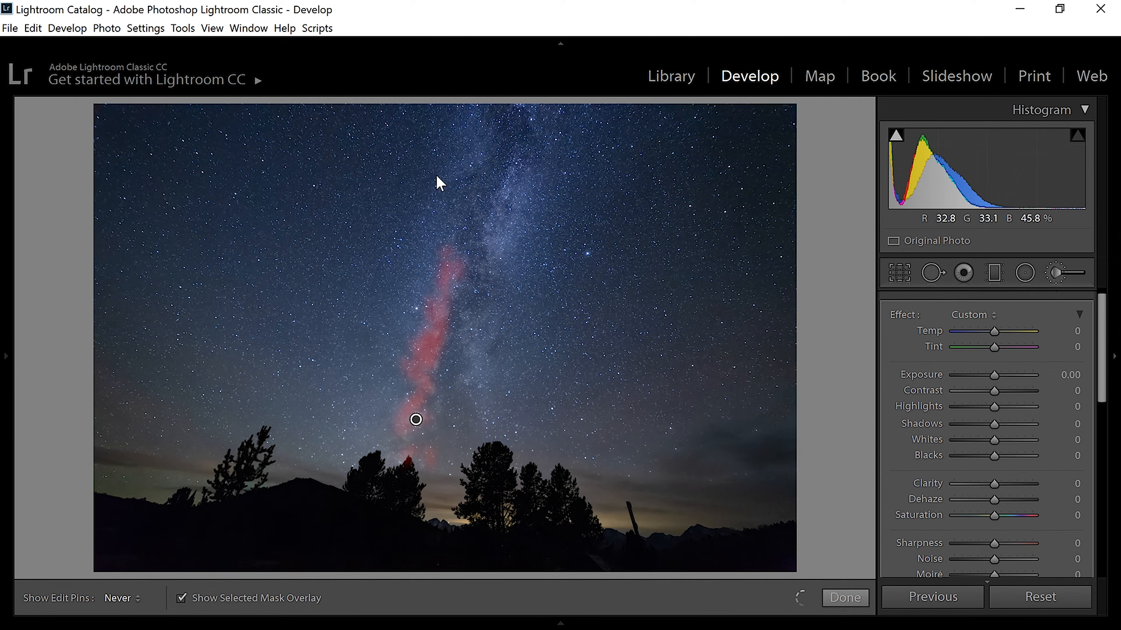
Step: Extend the mask up the Milky Way's left band to the photo's upper edge, toggling the edit pins to check it
{"action": "mouse_move", "coordinate": [433, 233]}
{"action": "left_mouse_down"}
{"action": "mouse_move", "coordinate": [479, 161]}
{"action": "mouse_move", "coordinate": [465, 167]}
{"action": "mouse_move", "coordinate": [481, 156]}
{"action": "mouse_move", "coordinate": [471, 121]}
{"action": "mouse_move", "coordinate": [461, 158]}
{"action": "mouse_move", "coordinate": [471, 121]}
{"action": "mouse_move", "coordinate": [463, 146]}
{"action": "mouse_move", "coordinate": [483, 124]}
{"action": "mouse_move", "coordinate": [493, 146]}
{"action": "mouse_move", "coordinate": [480, 108]}
{"action": "mouse_move", "coordinate": [454, 129]}
{"action": "mouse_move", "coordinate": [450, 193]}
{"action": "left_mouse_up"}
{"action": "key", "text": "h"}
{"action": "key", "text": "h"}
{"action": "key", "text": "h"}
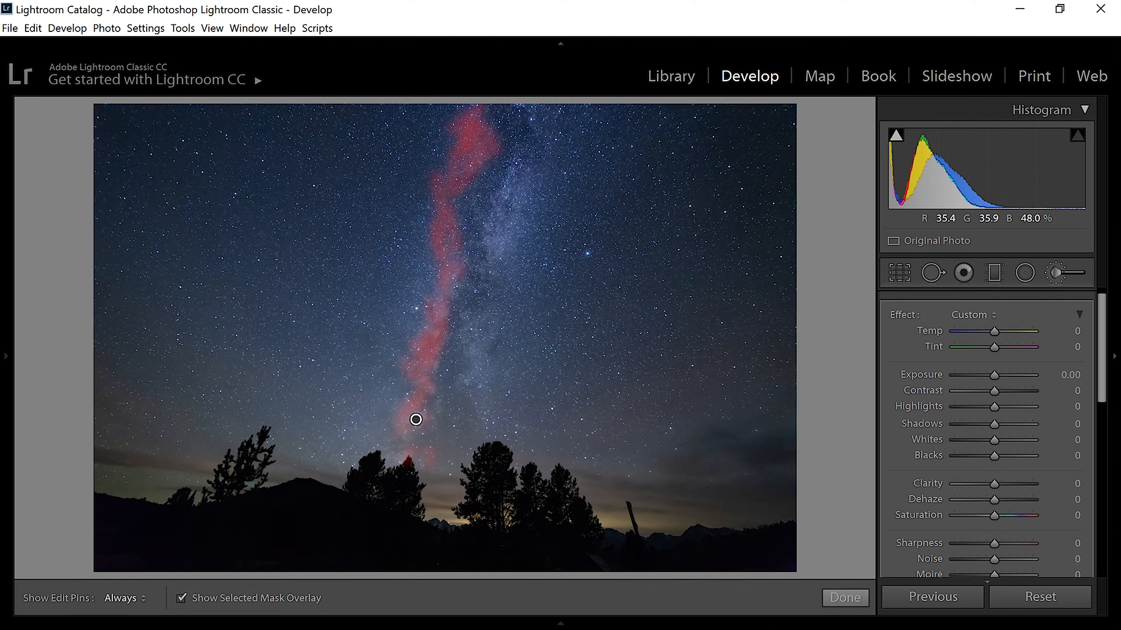
{"action": "key", "text": "h"}
{"action": "key", "text": "h"}
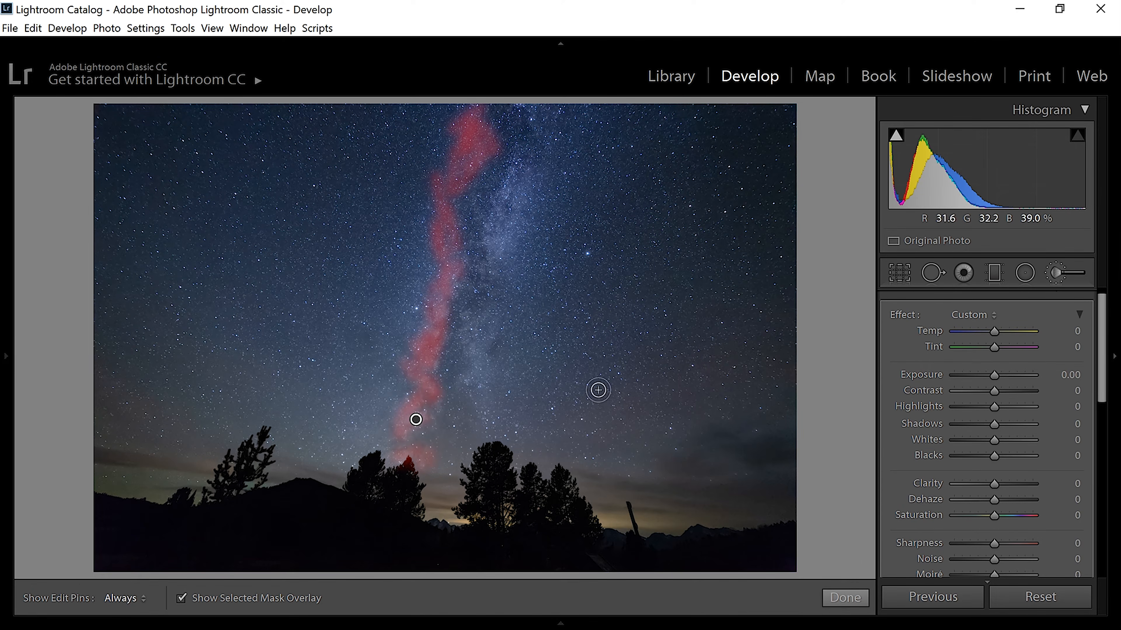
Step: Adjust the brush size and add the upper part of the Milky Way's right bright band to the mask
{"action": "scroll", "coordinate": [468, 369], "scroll_direction": "up", "scroll_amount": 3}
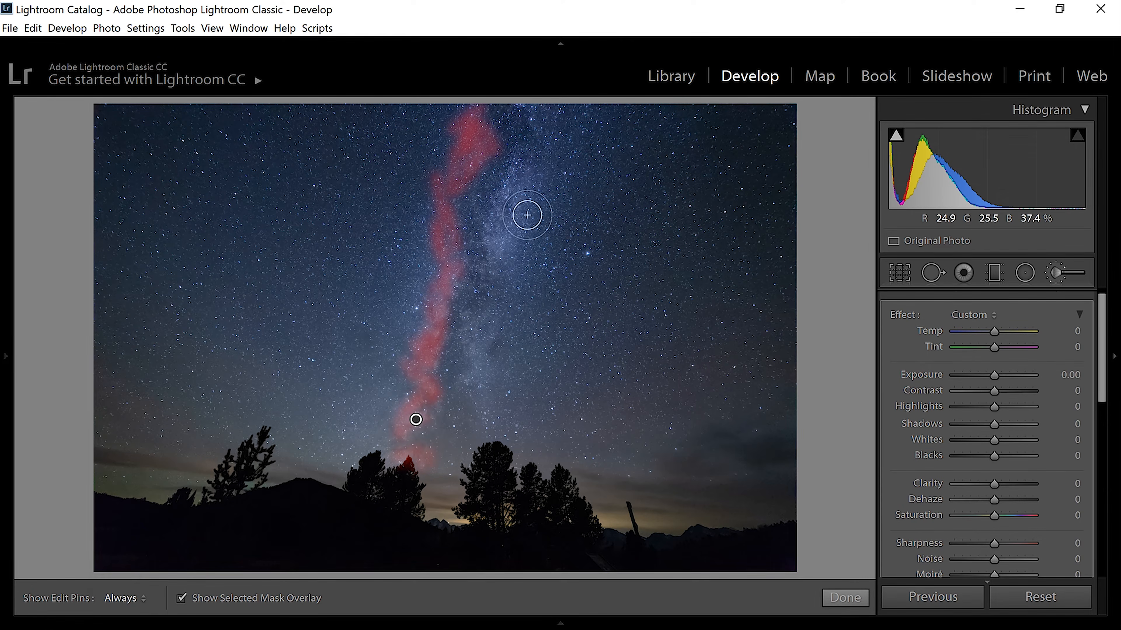
{"action": "scroll", "coordinate": [583, 309], "scroll_direction": "up", "scroll_amount": 2}
{"action": "scroll", "coordinate": [524, 272], "scroll_direction": "down", "scroll_amount": 2}
{"action": "mouse_move", "coordinate": [524, 265]}
{"action": "left_mouse_down"}
{"action": "mouse_move", "coordinate": [516, 171]}
{"action": "mouse_move", "coordinate": [490, 229]}
{"action": "mouse_move", "coordinate": [520, 212]}
{"action": "left_mouse_up"}
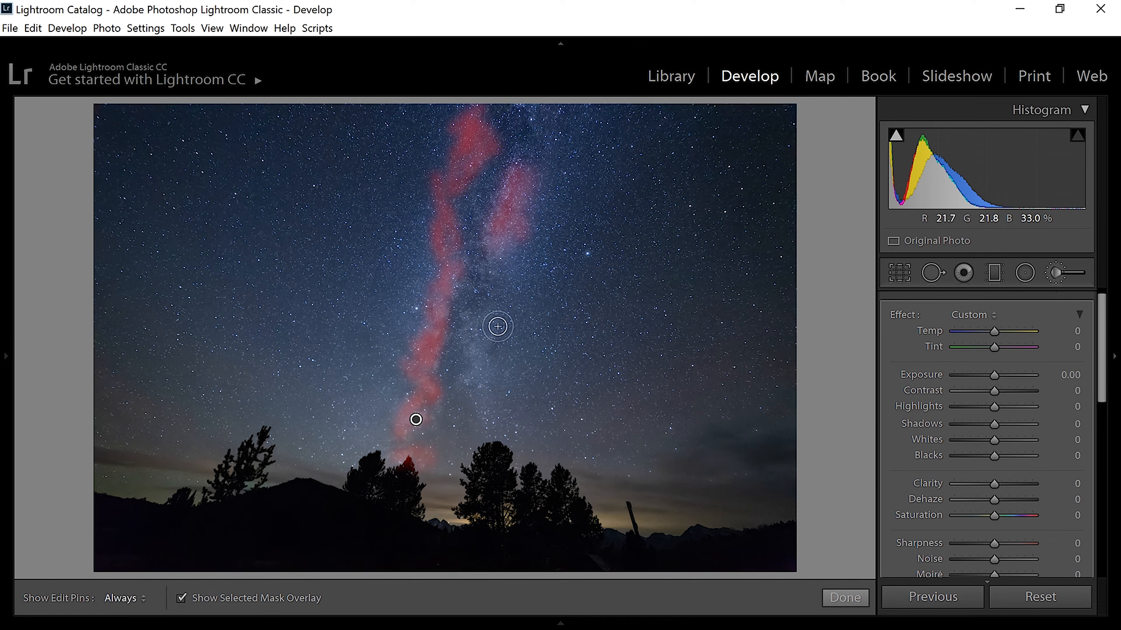
Step: Extend the mask down the lower part of the Milky Way's right bright band to just above the trees
{"action": "left_click_drag", "start_coordinate": [489, 264], "coordinate": [493, 281]}
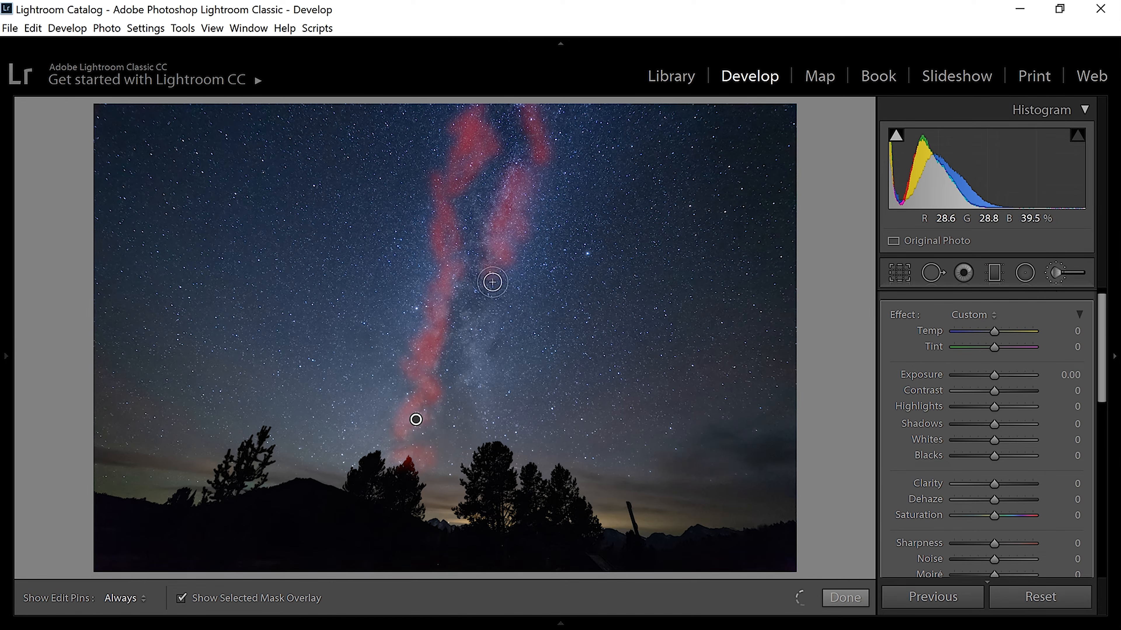
{"action": "mouse_move", "coordinate": [472, 318]}
{"action": "left_mouse_down"}
{"action": "mouse_move", "coordinate": [470, 335]}
{"action": "mouse_move", "coordinate": [495, 321]}
{"action": "left_mouse_up"}
{"action": "mouse_move", "coordinate": [490, 433]}
{"action": "left_mouse_down"}
{"action": "mouse_move", "coordinate": [486, 362]}
{"action": "mouse_move", "coordinate": [485, 381]}
{"action": "mouse_move", "coordinate": [480, 359]}
{"action": "mouse_move", "coordinate": [464, 384]}
{"action": "mouse_move", "coordinate": [490, 312]}
{"action": "mouse_move", "coordinate": [483, 368]}
{"action": "left_mouse_up"}
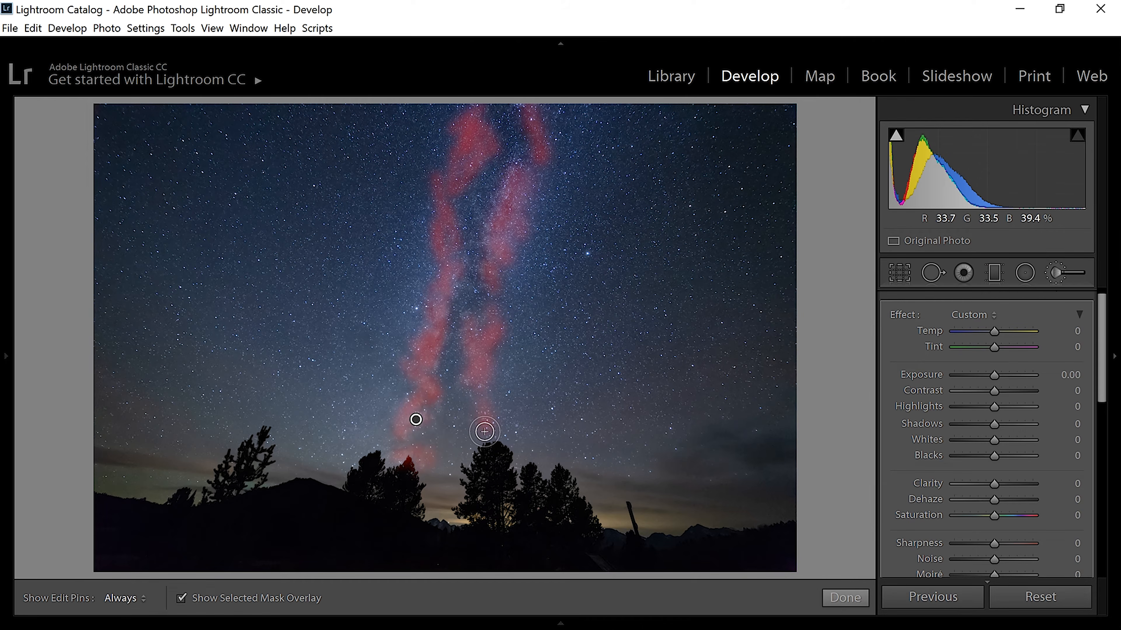
{"action": "mouse_move", "coordinate": [480, 433]}
{"action": "left_mouse_down"}
{"action": "mouse_move", "coordinate": [472, 387]}
{"action": "mouse_move", "coordinate": [493, 461]}
{"action": "left_mouse_up"}
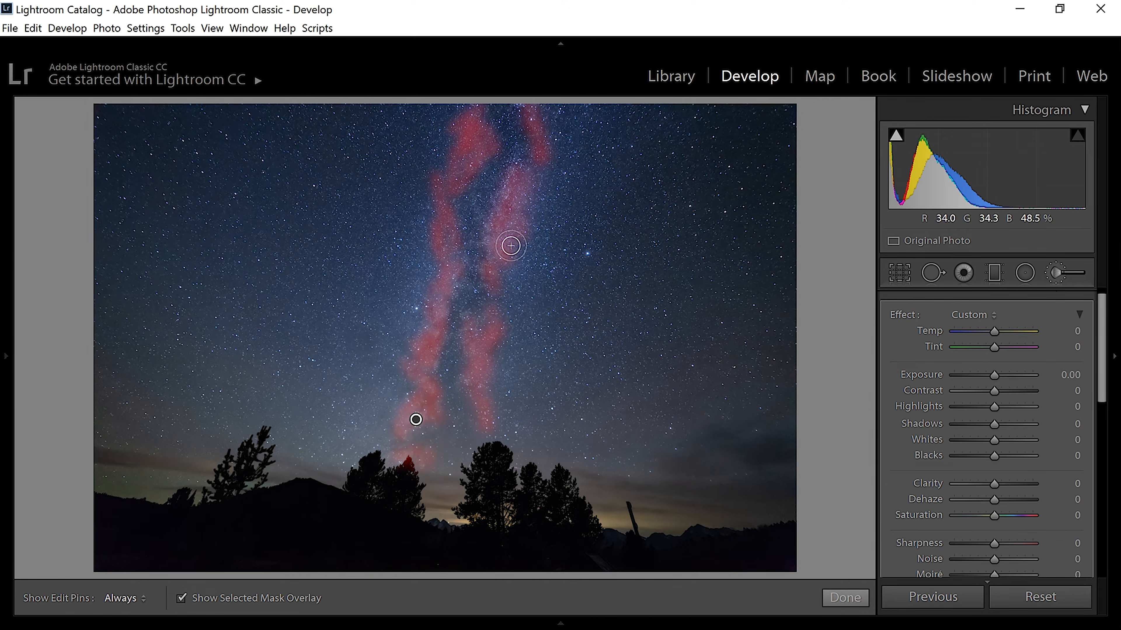
Step: Set the bright-band mask's exposure to 0.30 and hide the mask overlay
{"action": "left_click", "coordinate": [1075, 378]}
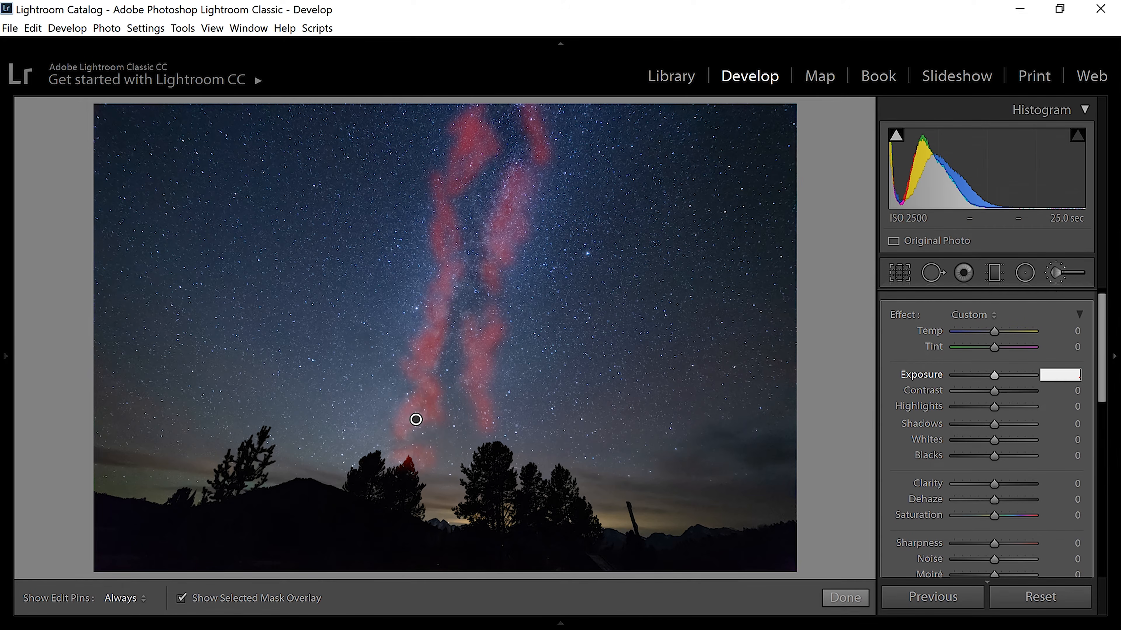
{"action": "key", "text": "Return"}
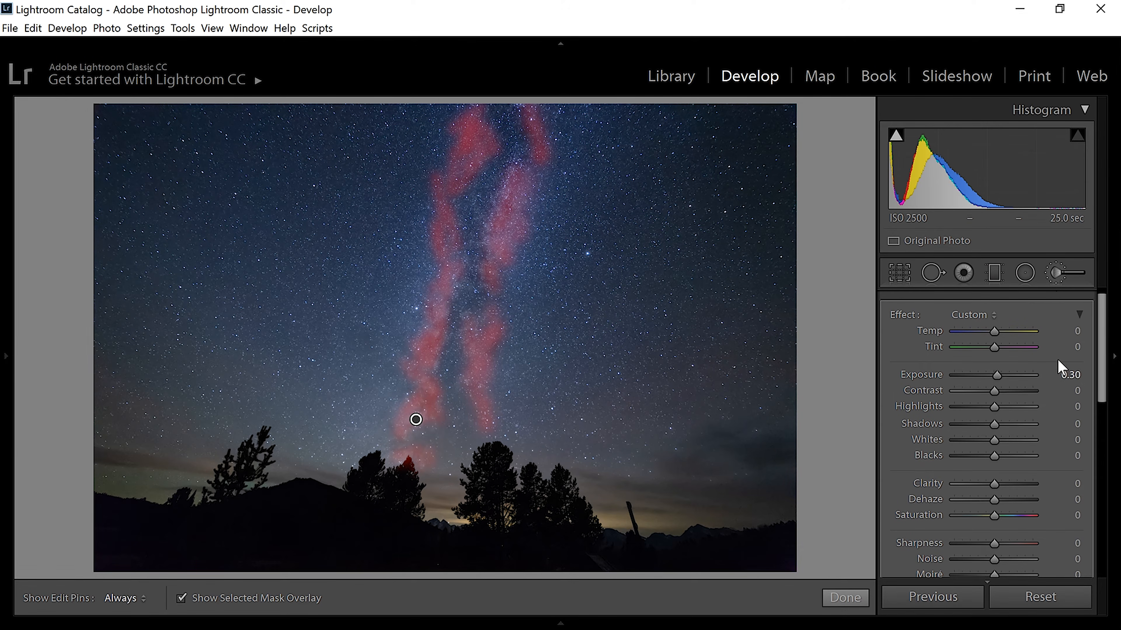
{"action": "left_click", "coordinate": [185, 598]}
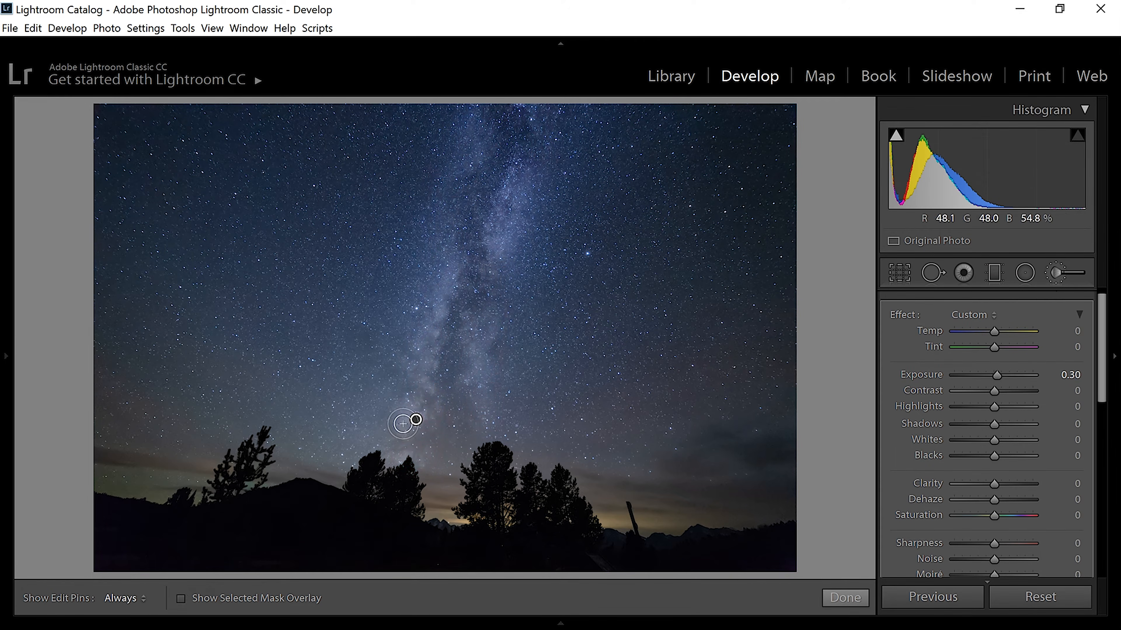
{"action": "mouse_move", "coordinate": [1001, 376]}
{"action": "left_mouse_down"}
{"action": "mouse_move", "coordinate": [966, 375]}
{"action": "mouse_move", "coordinate": [996, 375]}
{"action": "left_mouse_up"}
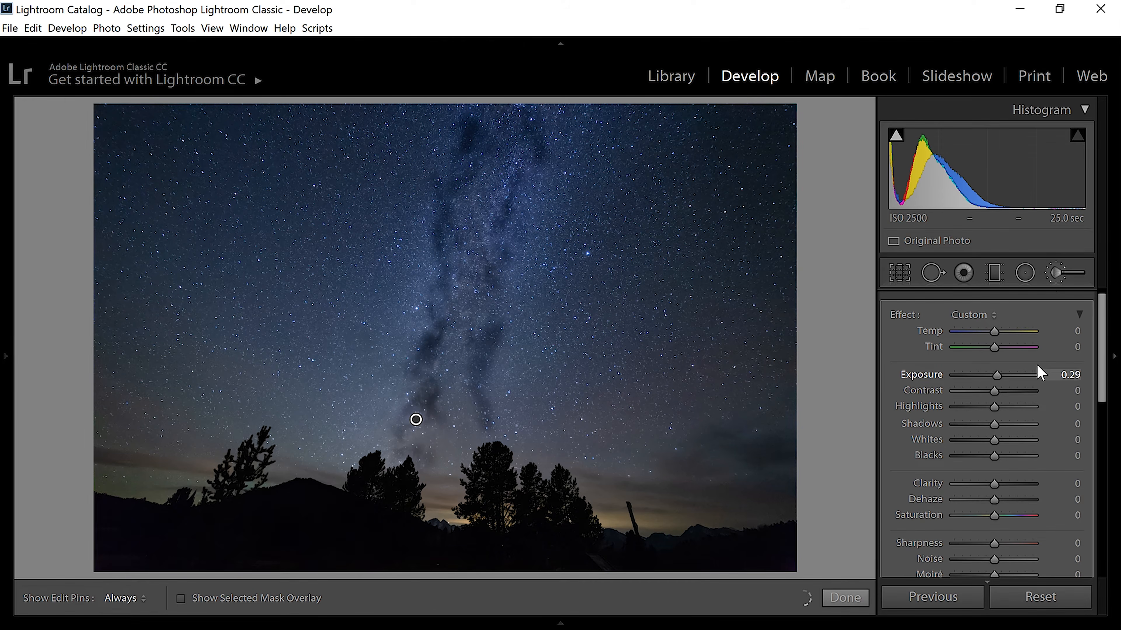
{"action": "left_click", "coordinate": [1069, 375]}
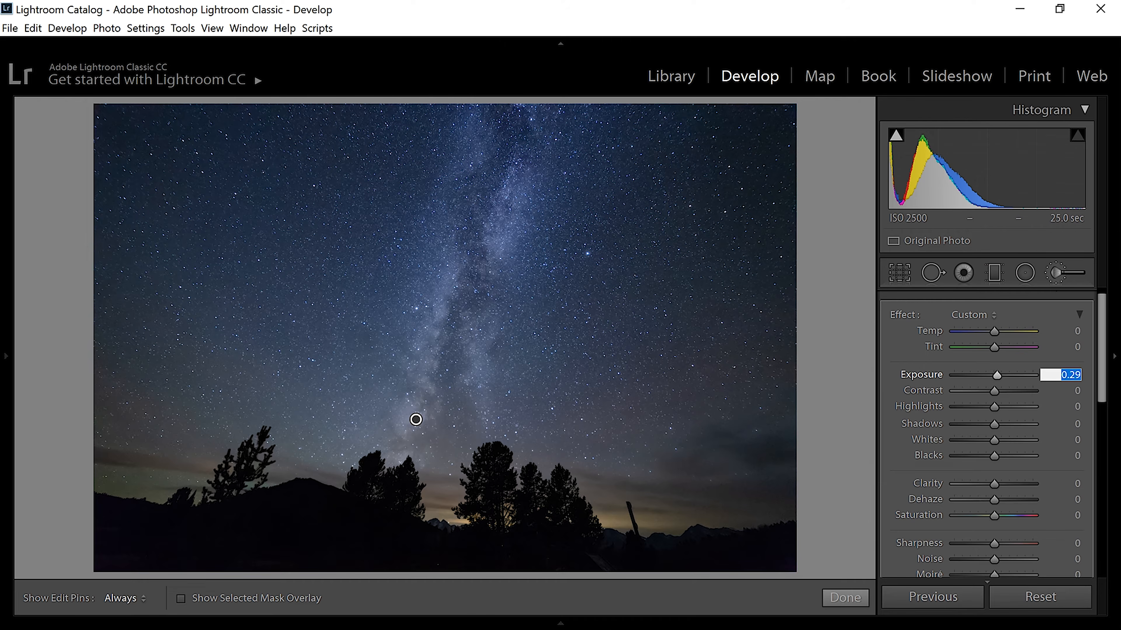
{"action": "type", "text": ".30"}
{"action": "key", "text": "Return"}
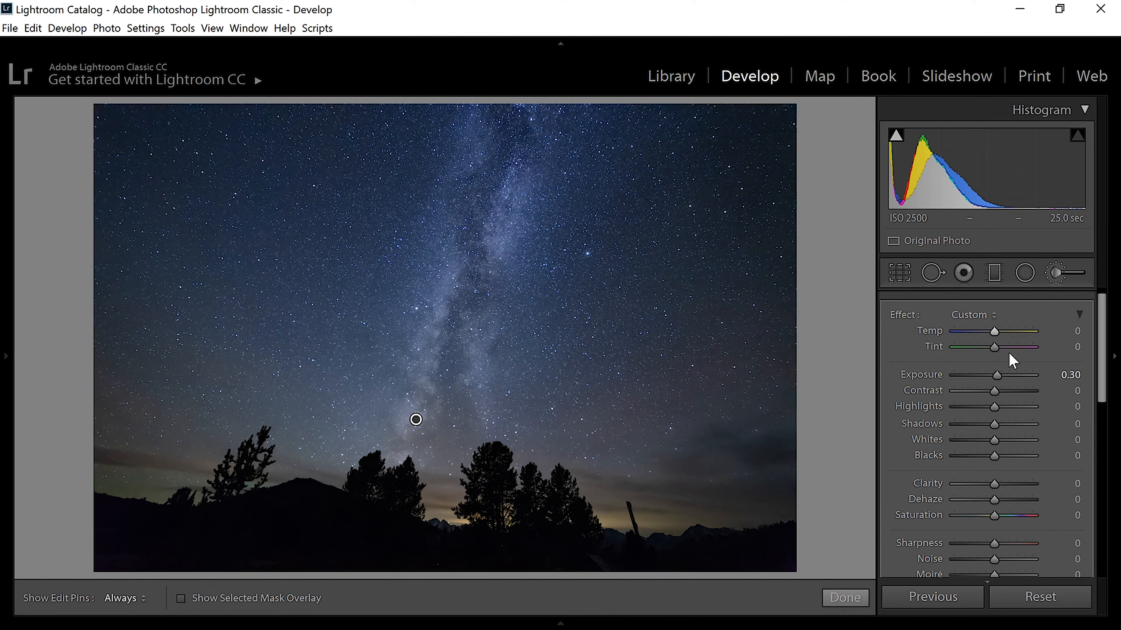
Step: Set the bright-band mask's tint to 25 and check the effect without the overlay
{"action": "left_click", "coordinate": [1061, 347]}
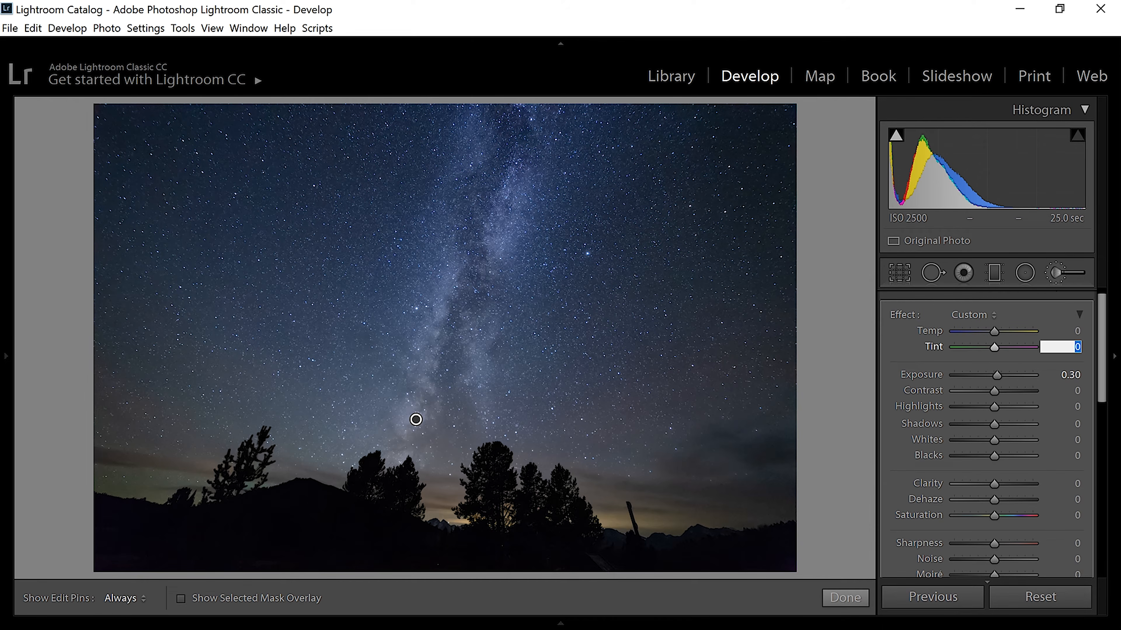
{"action": "type", "text": "25"}
{"action": "key", "text": "Return"}
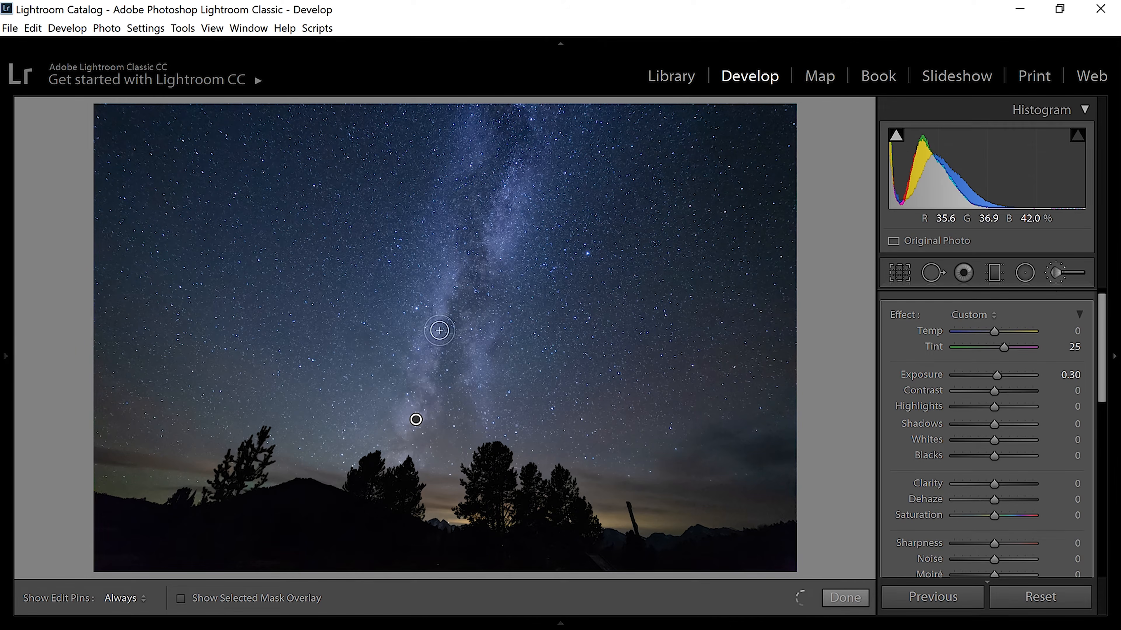
{"action": "left_click", "coordinate": [180, 599]}
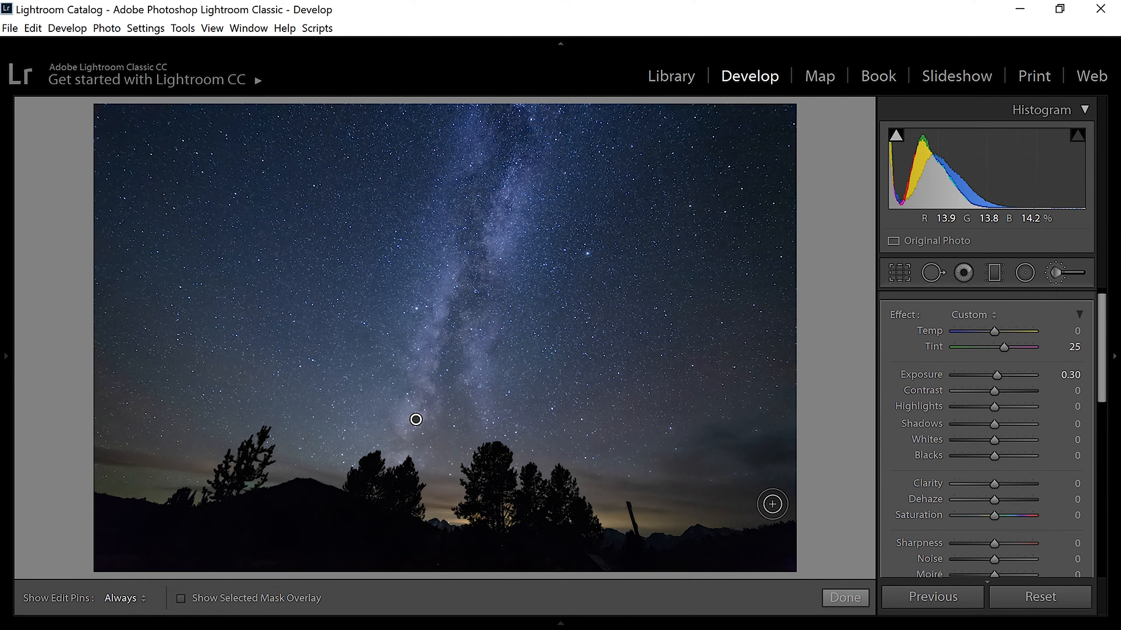
Step: Raise the bright-band mask's whites to 20 and its clarity to 57
{"action": "left_click", "coordinate": [1002, 440]}
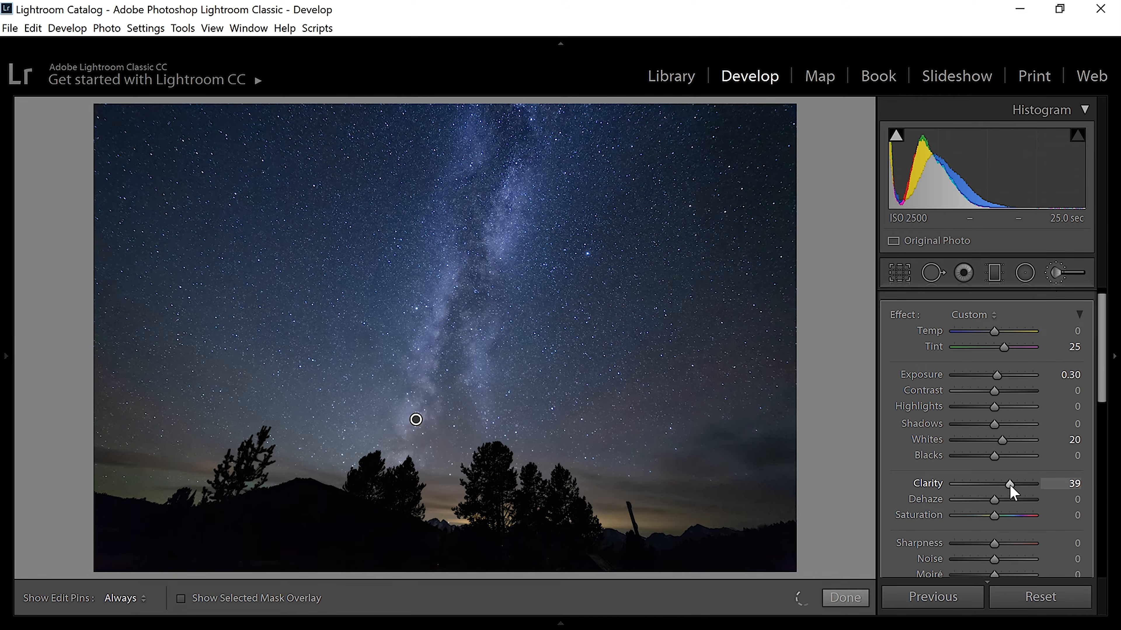
{"action": "left_click_drag", "start_coordinate": [1010, 486], "coordinate": [1016, 487]}
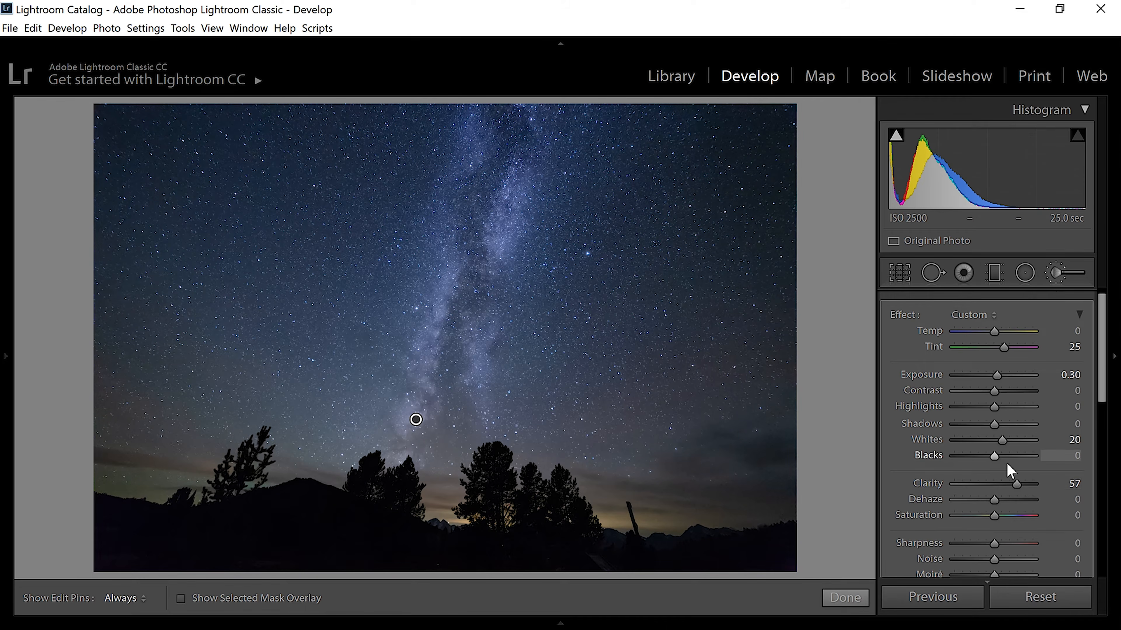
{"action": "left_click", "coordinate": [1107, 379]}
{"action": "left_click", "coordinate": [1109, 391]}
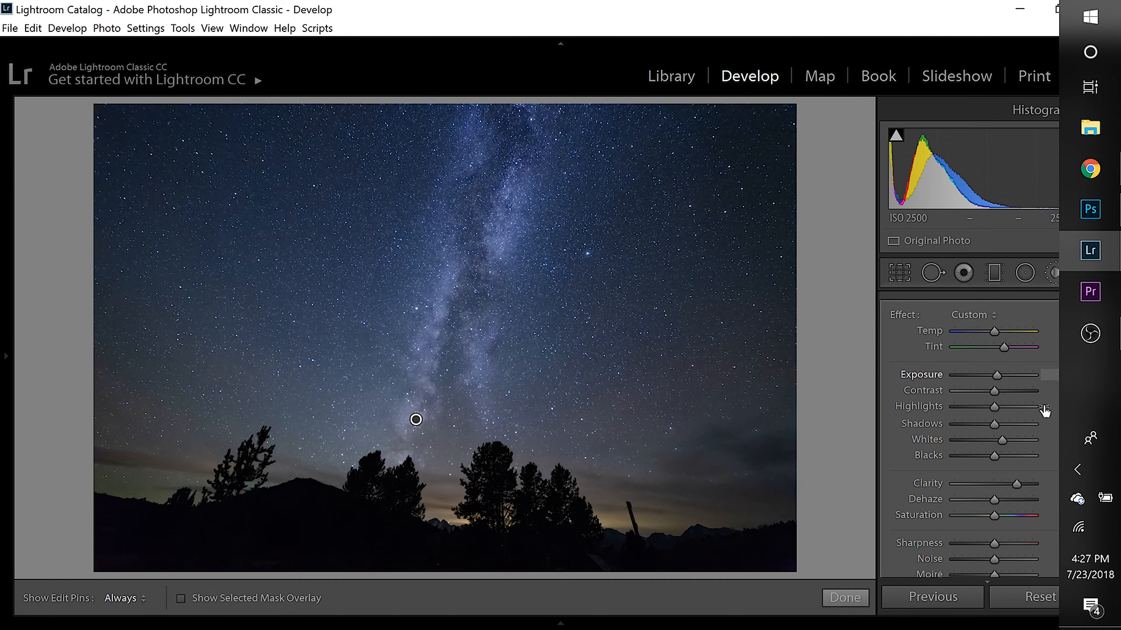
Step: Review the remaining brush settings and set the bright-band mask's tint to 40
{"action": "scroll", "coordinate": [1101, 388], "scroll_direction": "down", "scroll_amount": 3}
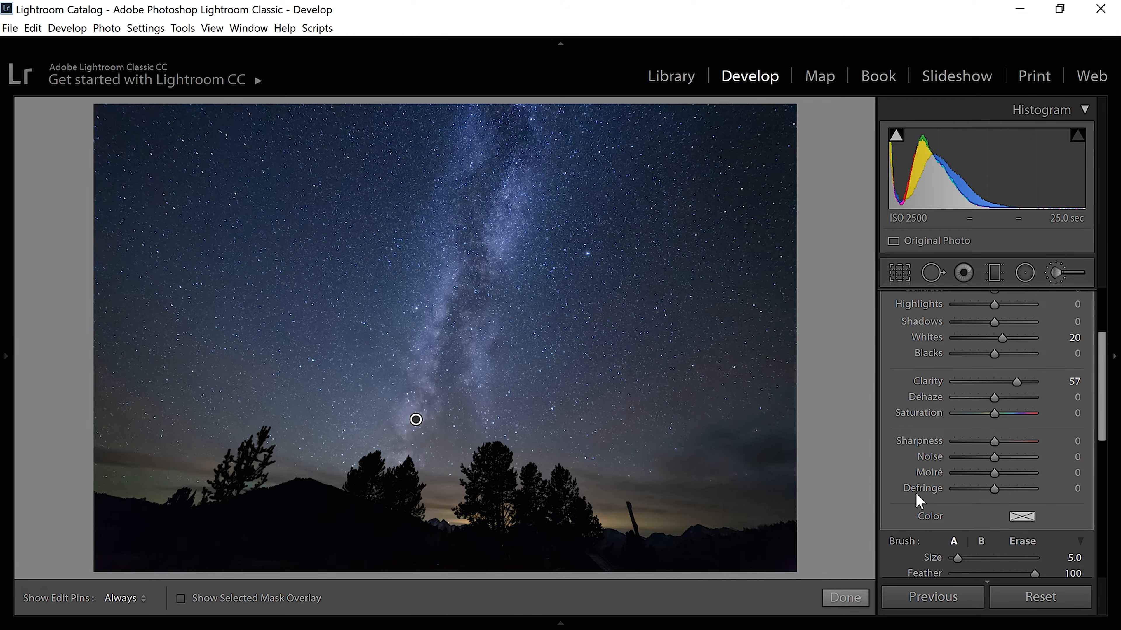
{"action": "left_click_drag", "start_coordinate": [1106, 428], "coordinate": [1106, 461]}
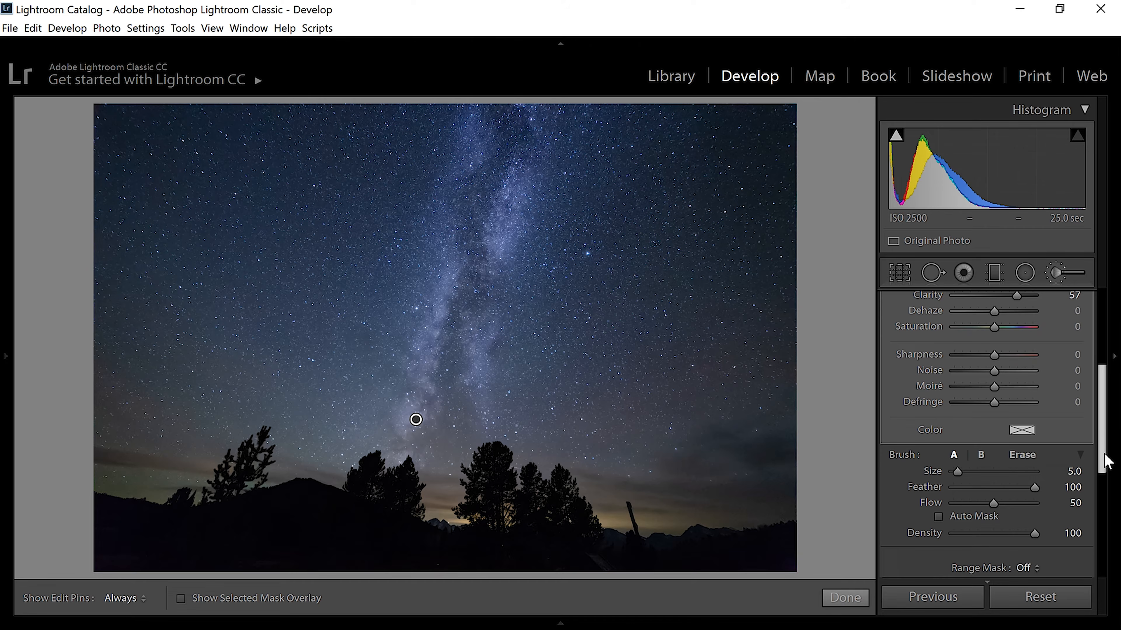
{"action": "left_click_drag", "start_coordinate": [1104, 455], "coordinate": [1095, 366]}
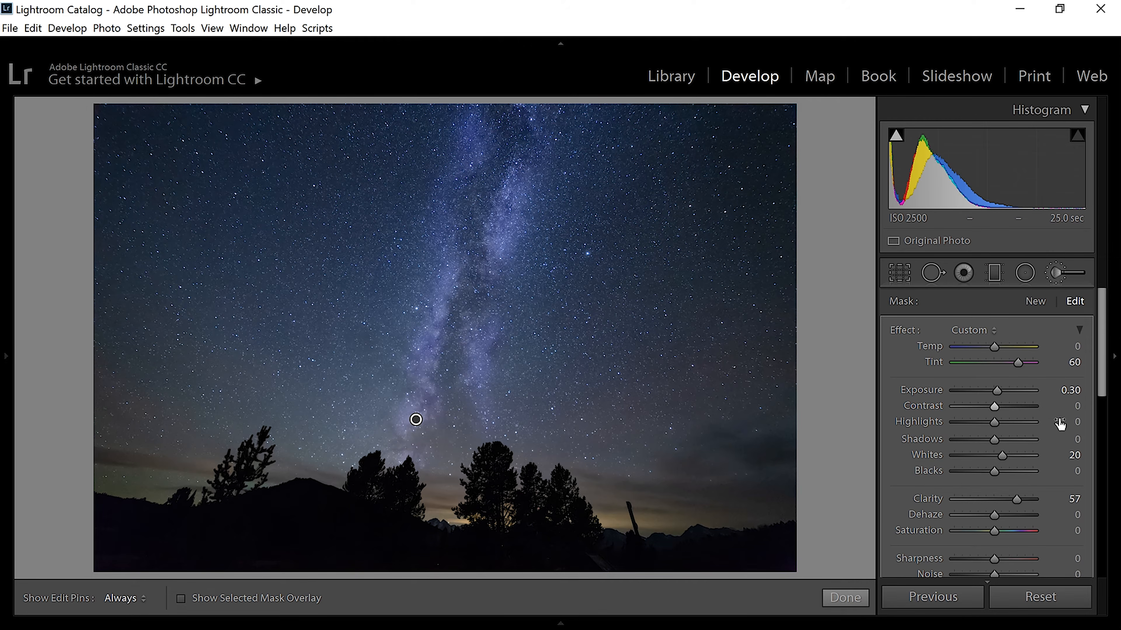
{"action": "left_click", "coordinate": [1074, 362]}
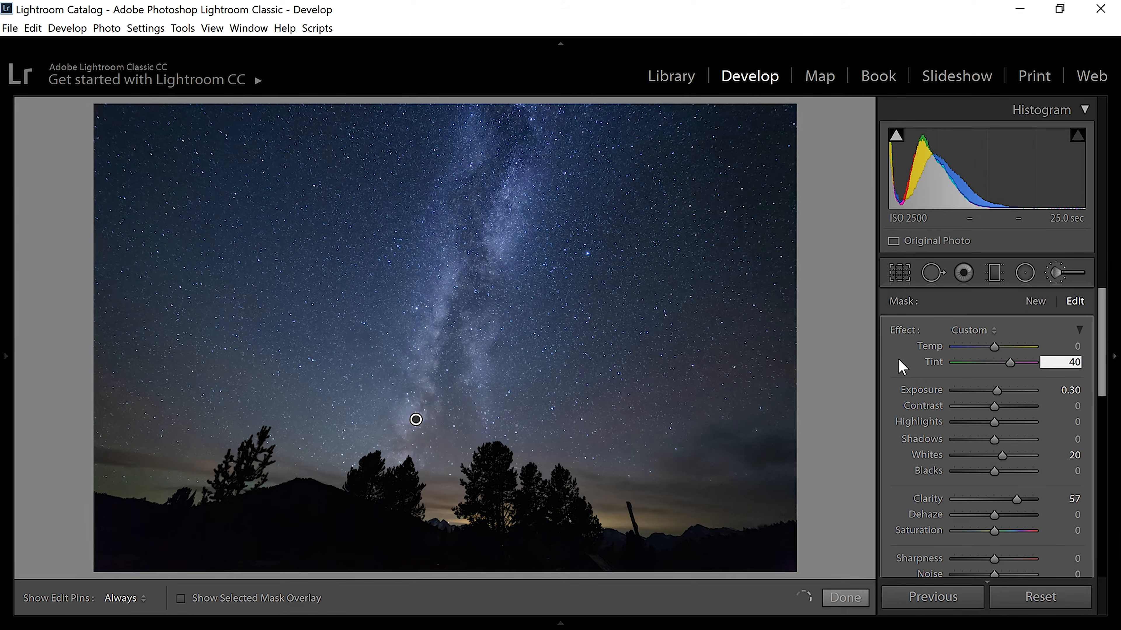
{"action": "key", "text": "Return"}
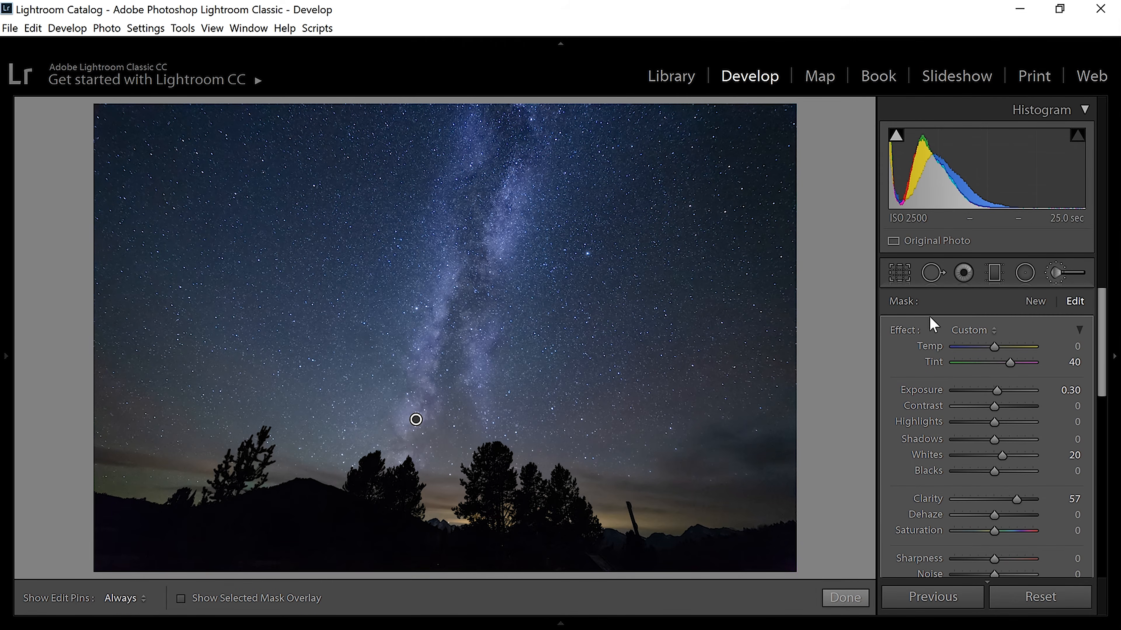
Step: Start a new brush mask with the overlay shown and paint the lower part of the dark lane between the bright bands
{"action": "left_click", "coordinate": [1037, 302]}
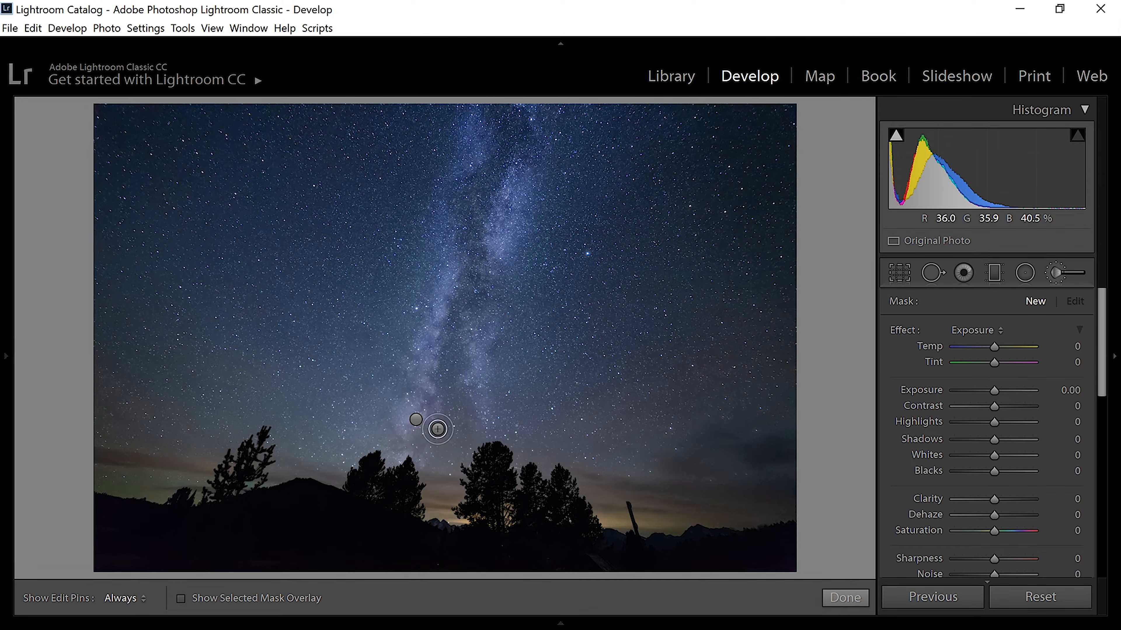
{"action": "left_click", "coordinate": [229, 596]}
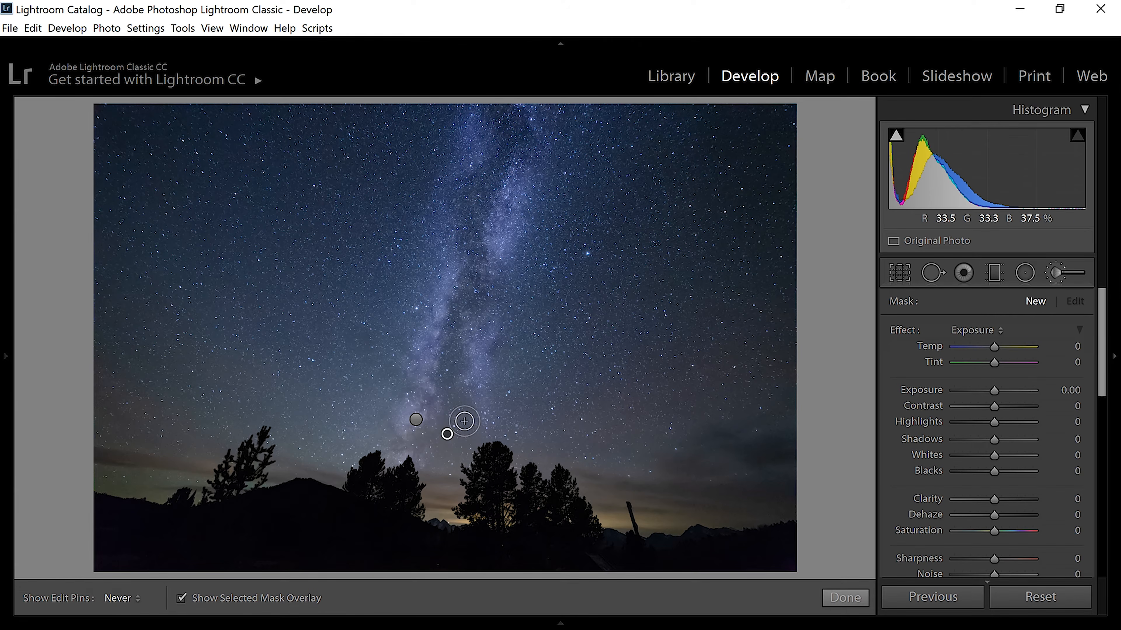
{"action": "left_click", "coordinate": [447, 433]}
{"action": "key", "text": "h"}
{"action": "mouse_move", "coordinate": [450, 352]}
{"action": "left_mouse_down"}
{"action": "mouse_move", "coordinate": [446, 430]}
{"action": "mouse_move", "coordinate": [450, 409]}
{"action": "left_mouse_up"}
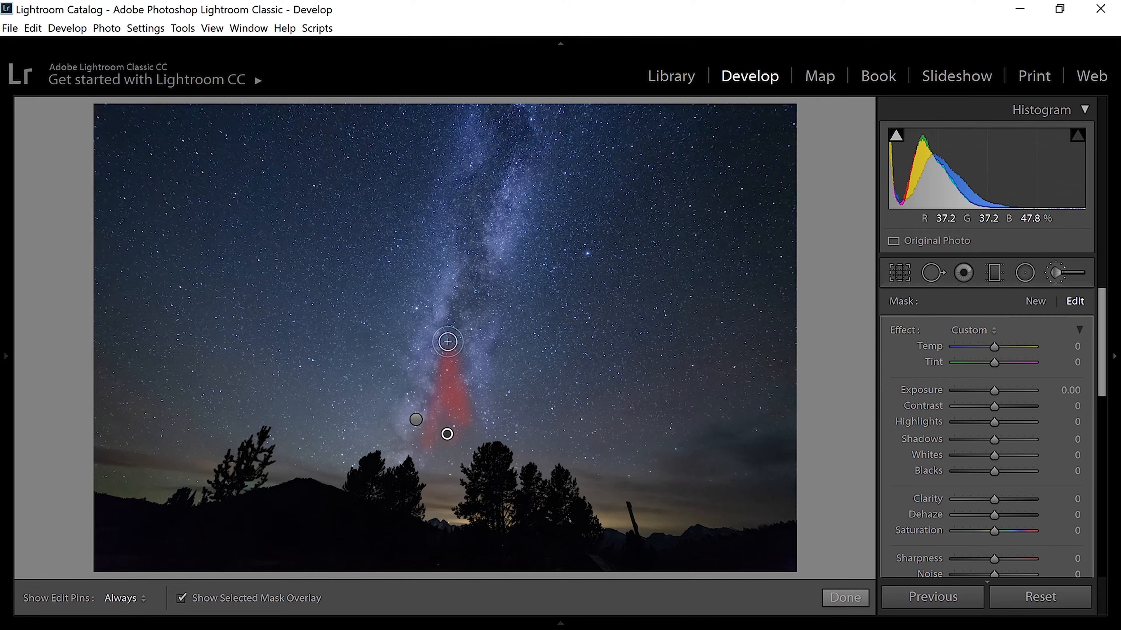
Step: Extend the new mask up the Milky Way's dark central lane to the photo's upper edge
{"action": "left_click_drag", "start_coordinate": [493, 297], "coordinate": [463, 305]}
{"action": "key", "text": "h"}
{"action": "left_click_drag", "start_coordinate": [478, 212], "coordinate": [465, 188]}
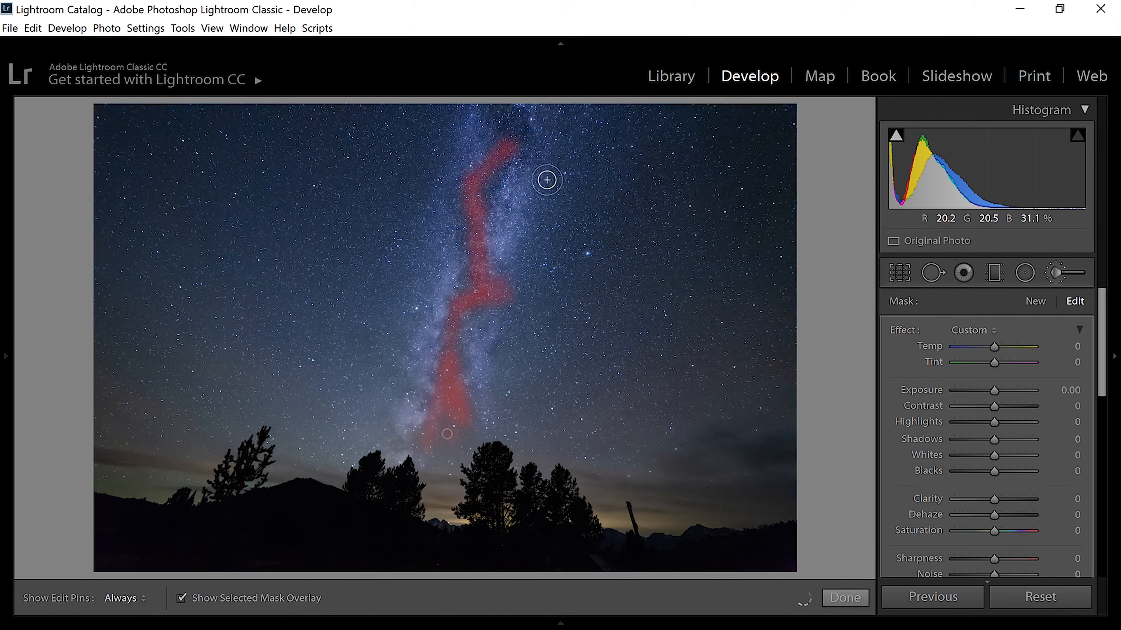
{"action": "mouse_move", "coordinate": [529, 146]}
{"action": "left_mouse_down"}
{"action": "mouse_move", "coordinate": [499, 125]}
{"action": "mouse_move", "coordinate": [502, 110]}
{"action": "mouse_move", "coordinate": [503, 152]}
{"action": "mouse_move", "coordinate": [485, 199]}
{"action": "left_mouse_up"}
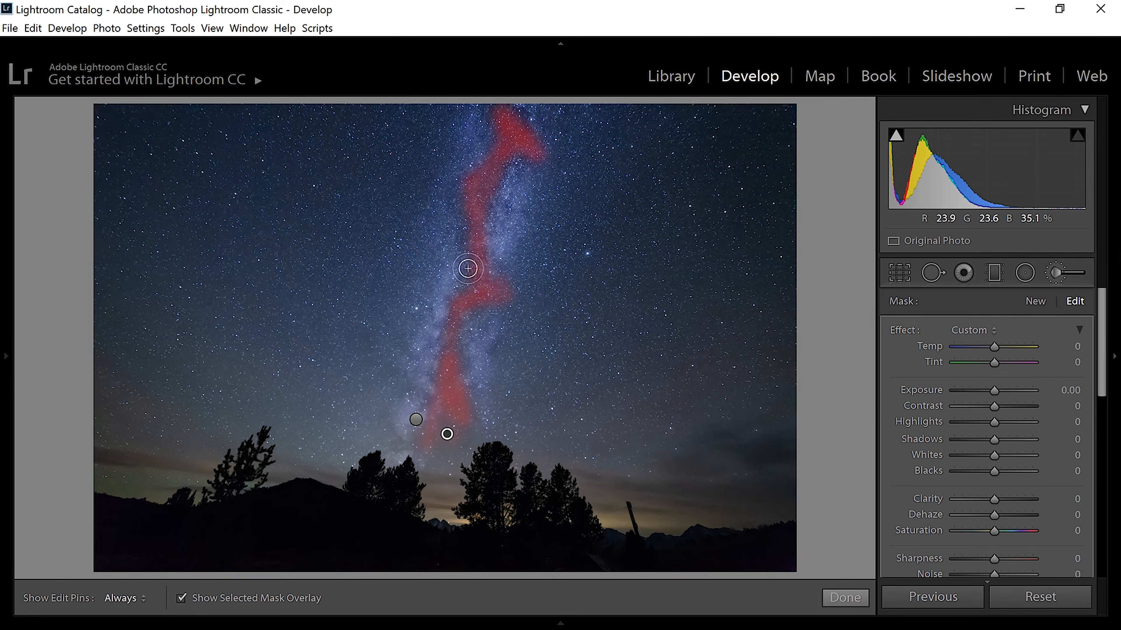
{"action": "key", "text": "h"}
{"action": "key", "text": "h"}
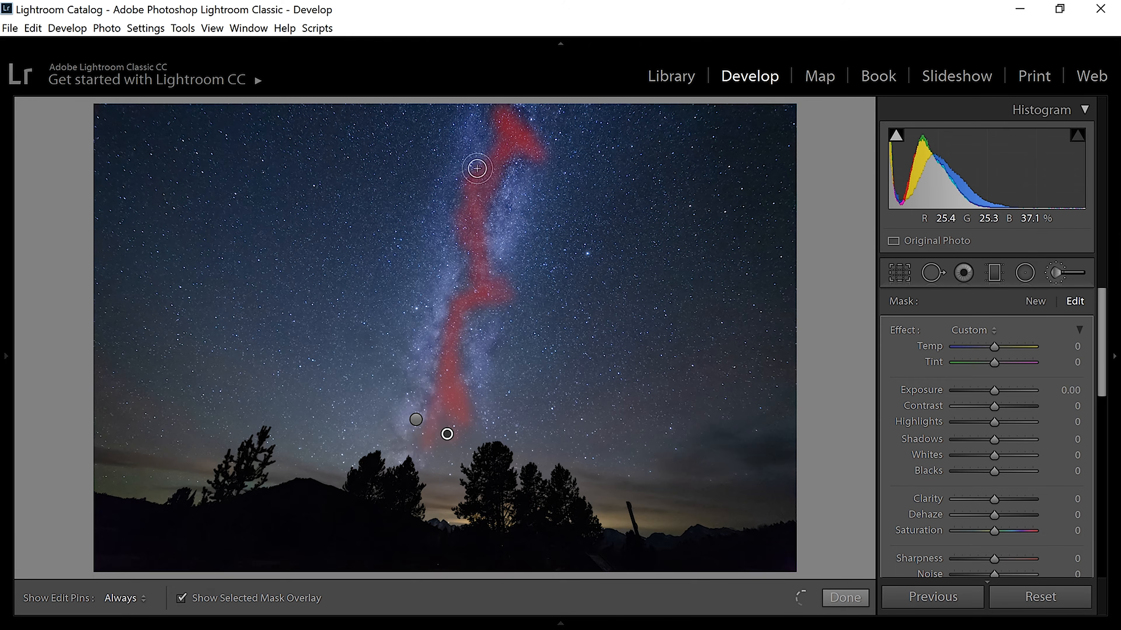
Step: Add the dark patches along the outer edges of both bright bands to the mask, undoing the stroke that covers the trees
{"action": "left_click_drag", "start_coordinate": [399, 383], "coordinate": [426, 397]}
{"action": "key", "text": "h"}
{"action": "key", "text": "h"}
{"action": "mouse_move", "coordinate": [424, 263]}
{"action": "left_mouse_down"}
{"action": "mouse_move", "coordinate": [408, 293]}
{"action": "mouse_move", "coordinate": [376, 437]}
{"action": "mouse_move", "coordinate": [388, 401]}
{"action": "mouse_move", "coordinate": [387, 441]}
{"action": "mouse_move", "coordinate": [410, 485]}
{"action": "left_mouse_up"}
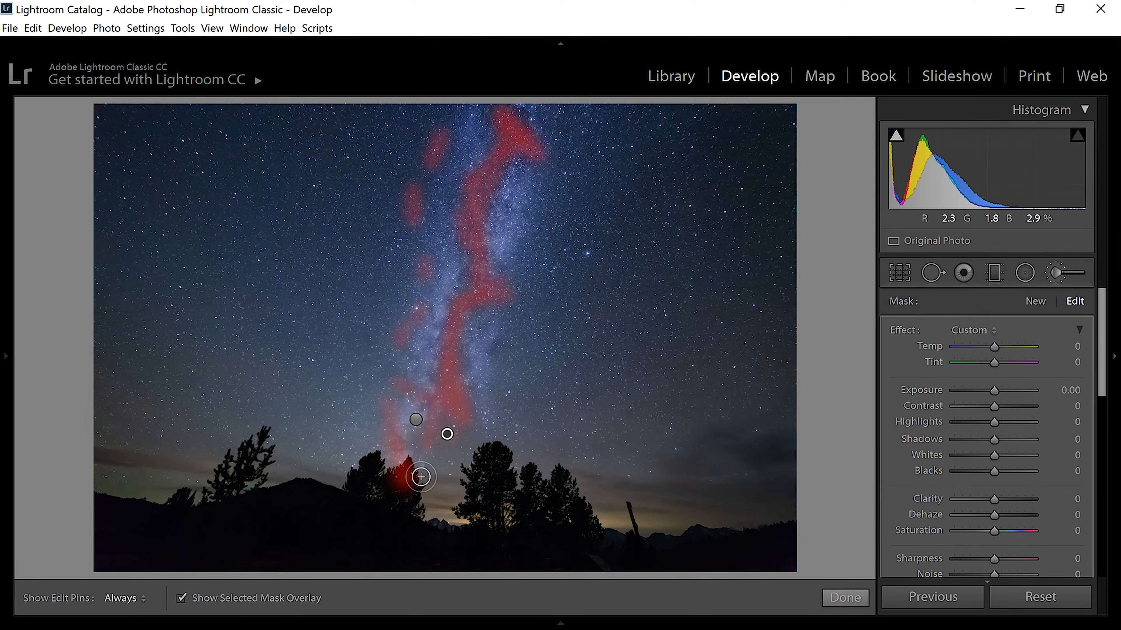
{"action": "key", "text": "ctrl+z"}
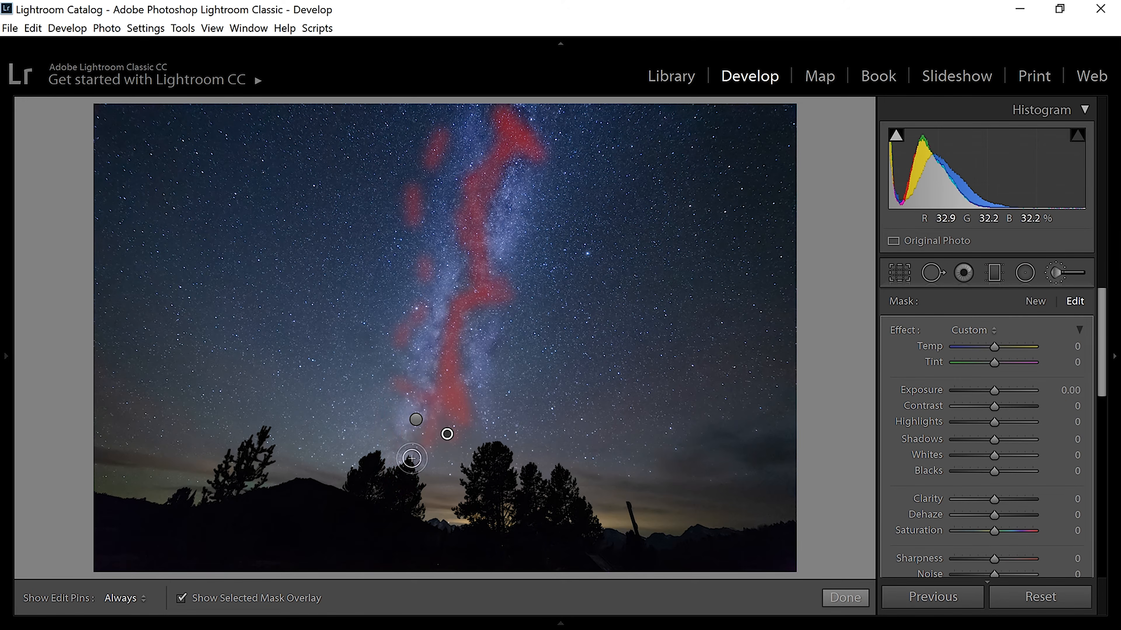
{"action": "mouse_move", "coordinate": [385, 437]}
{"action": "left_mouse_down"}
{"action": "mouse_move", "coordinate": [399, 450]}
{"action": "mouse_move", "coordinate": [383, 412]}
{"action": "left_mouse_up"}
{"action": "key", "text": "h"}
{"action": "key", "text": "h"}
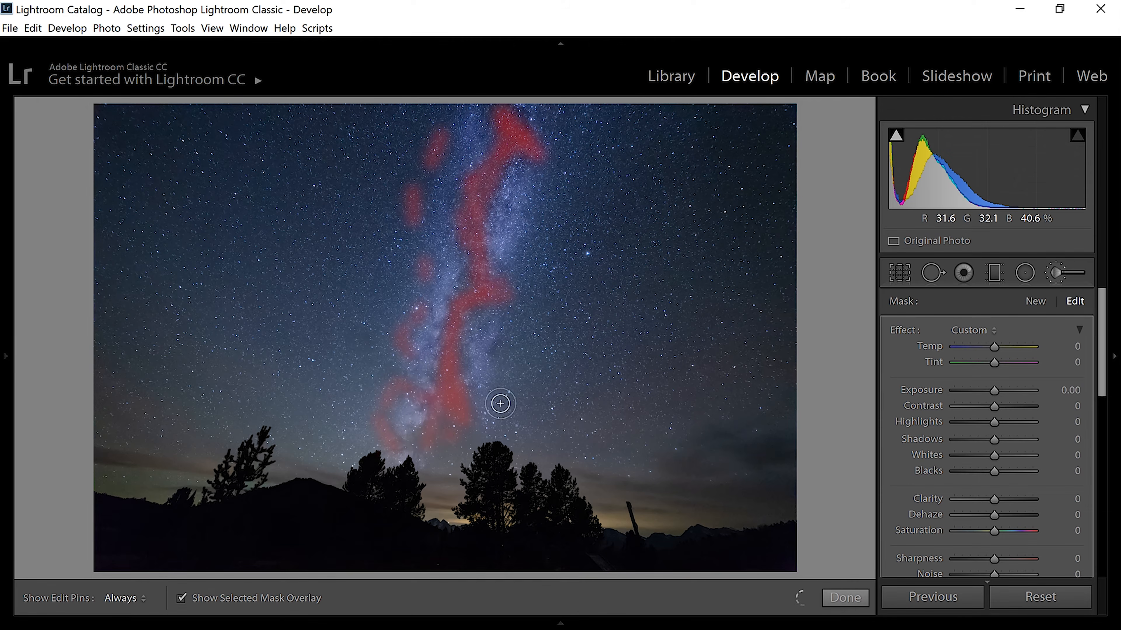
{"action": "left_click_drag", "start_coordinate": [517, 276], "coordinate": [523, 254]}
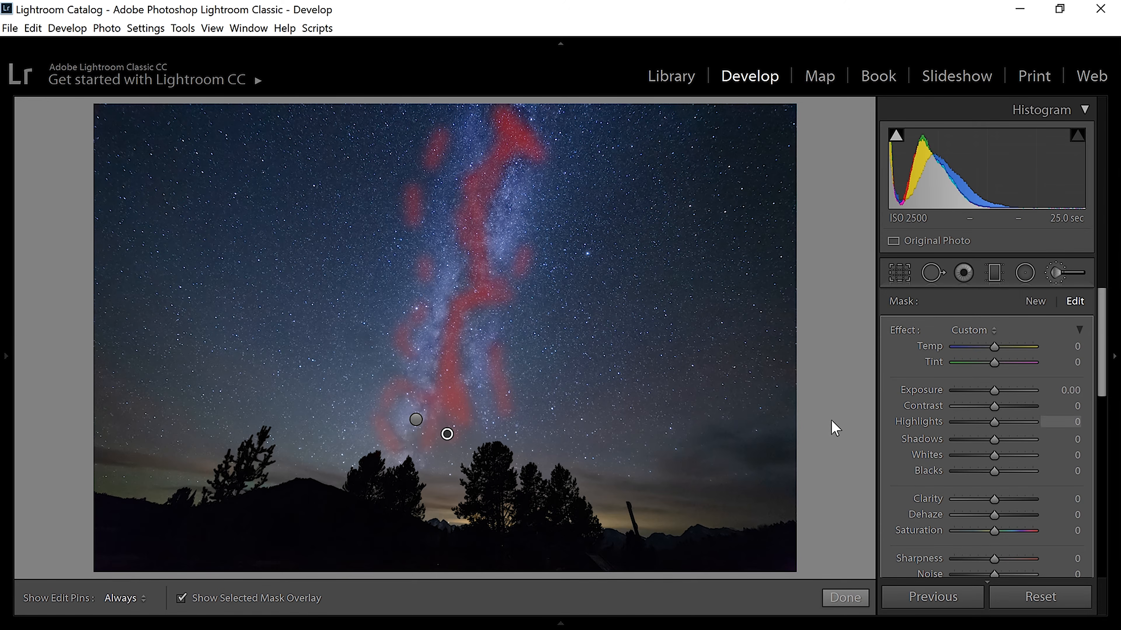
Step: Hide the mask overlay and lower the dark-area mask's blacks to -41, comparing stronger and weaker values
{"action": "left_click", "coordinate": [182, 599]}
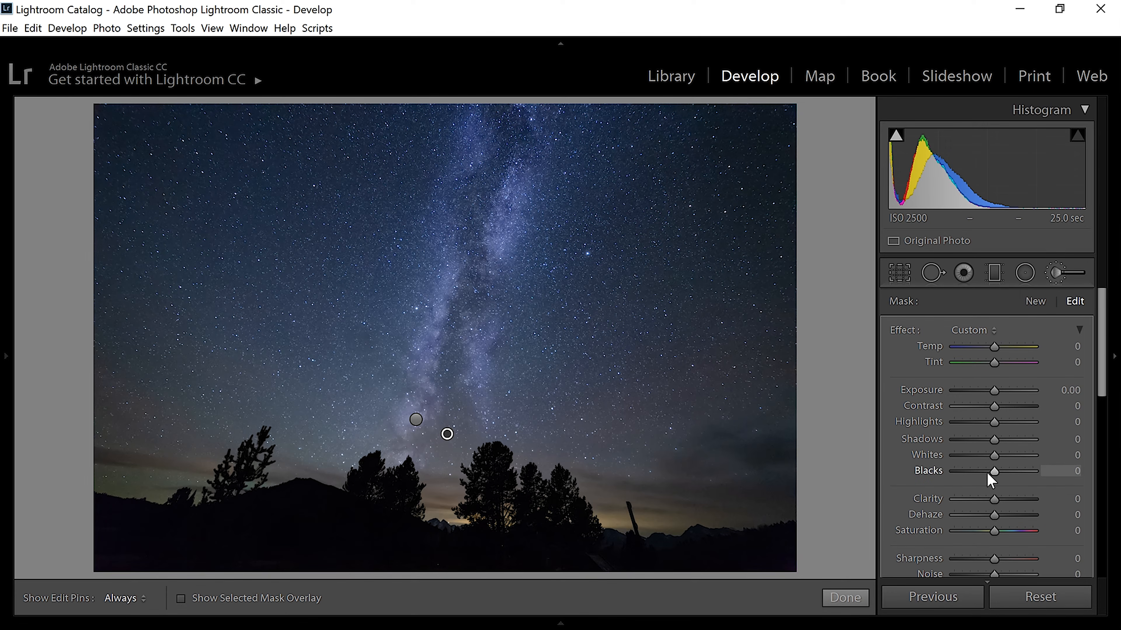
{"action": "left_click", "coordinate": [974, 473]}
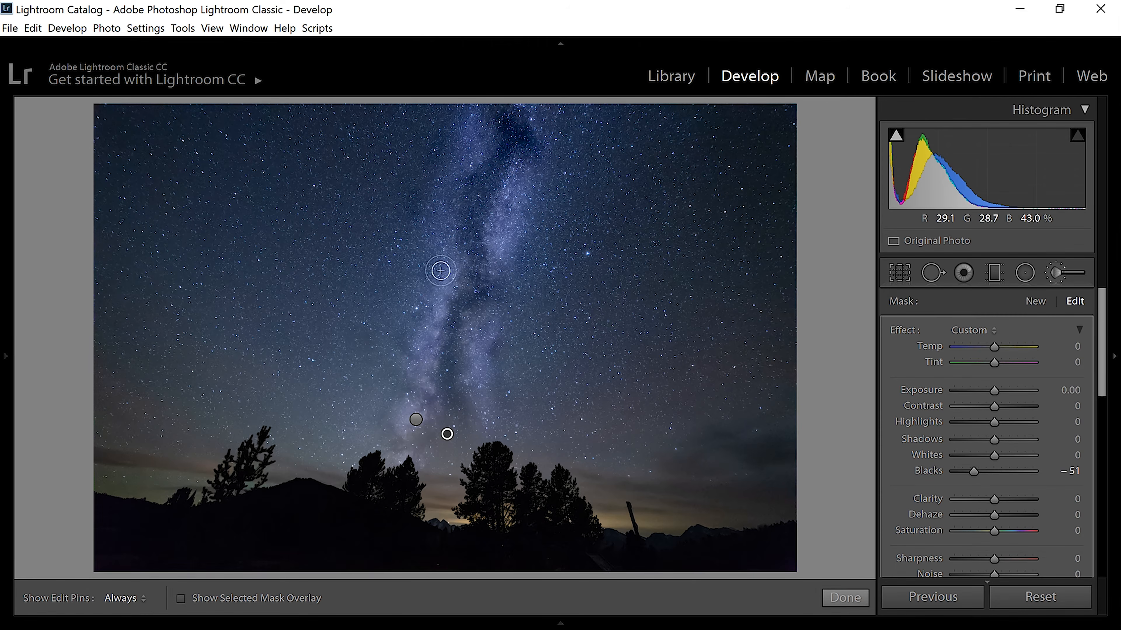
{"action": "left_click_drag", "start_coordinate": [970, 471], "coordinate": [896, 488]}
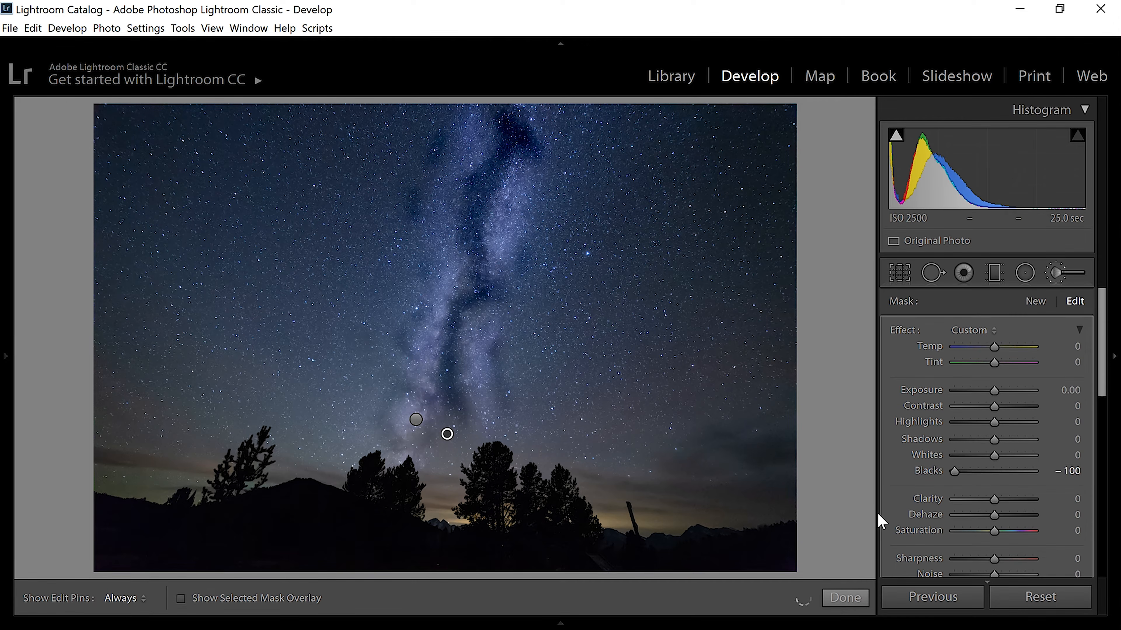
{"action": "left_click", "coordinate": [982, 472]}
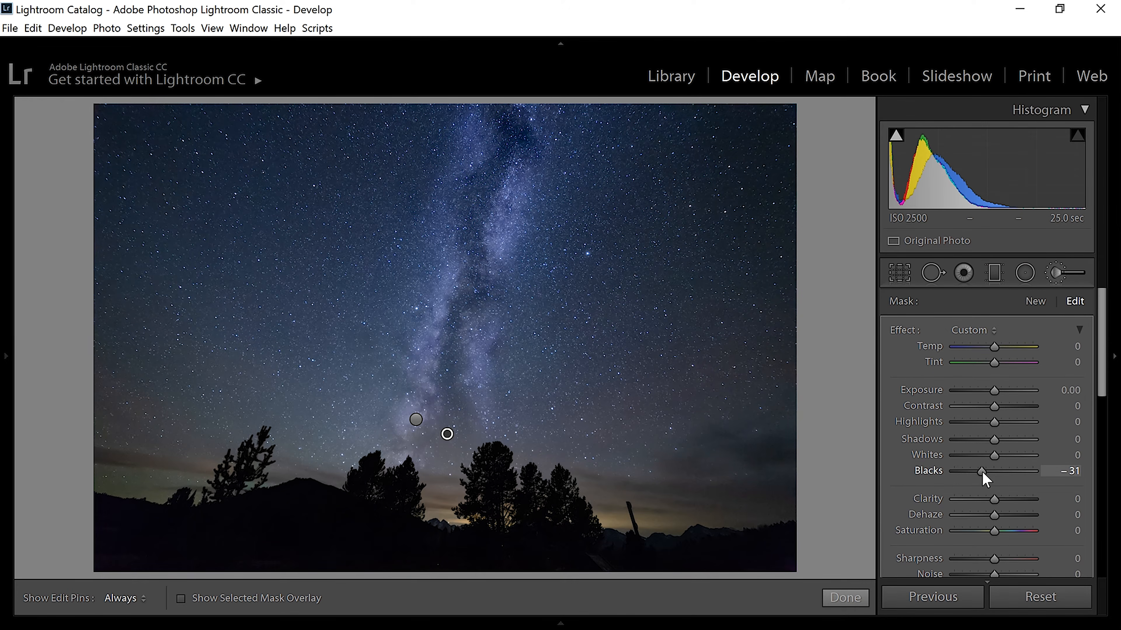
{"action": "left_click_drag", "start_coordinate": [983, 478], "coordinate": [979, 478]}
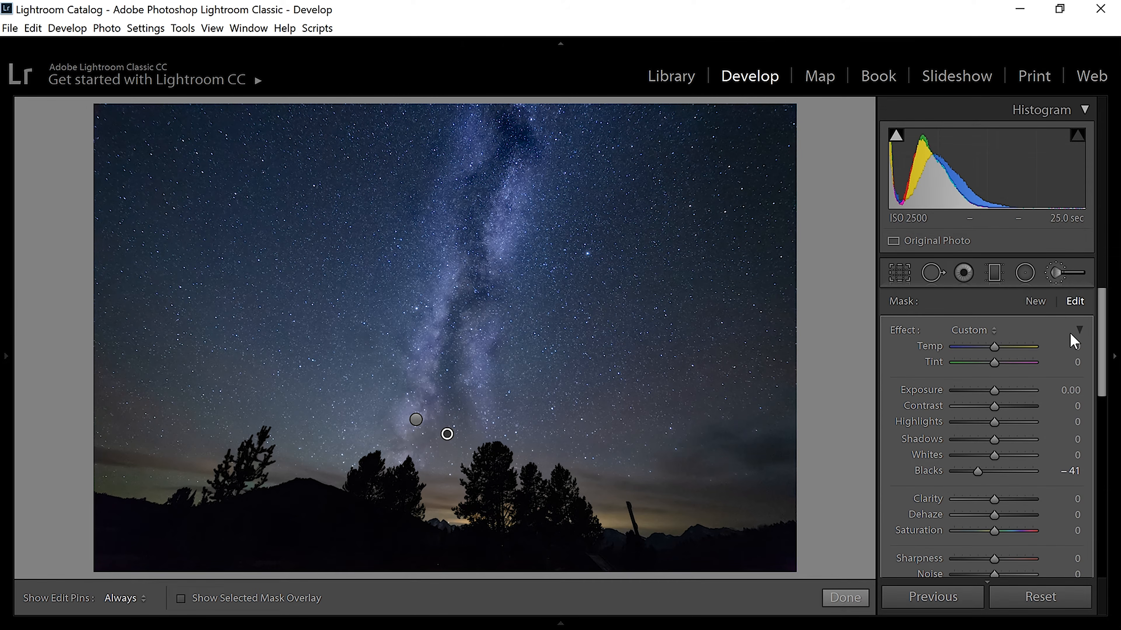
Step: Open the photo with its adjustments in Adobe Photoshop CC 2018 and collapse the navigator overlapping the image
{"action": "right_click", "coordinate": [433, 256]}
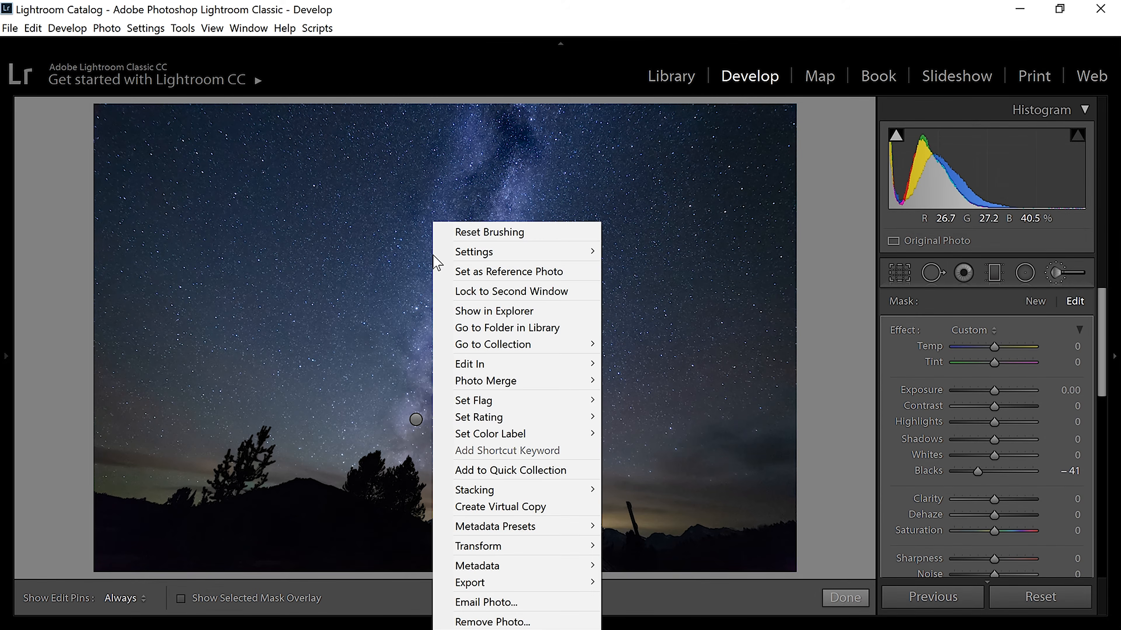
{"action": "mouse_move", "coordinate": [463, 363]}
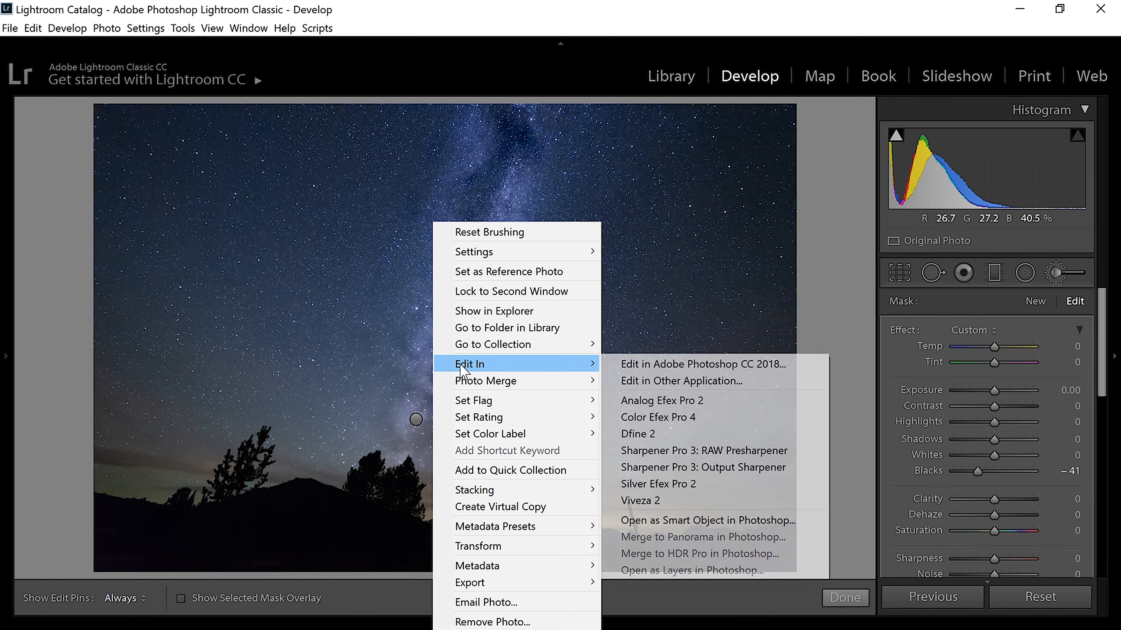
{"action": "left_click", "coordinate": [618, 364]}
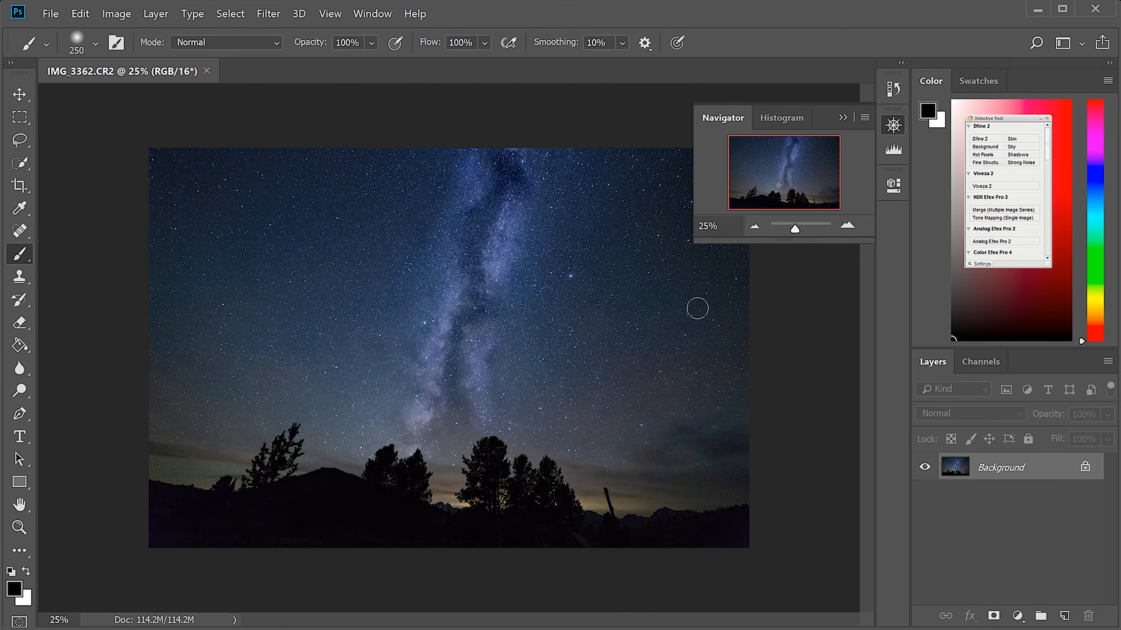
{"action": "left_click", "coordinate": [844, 119]}
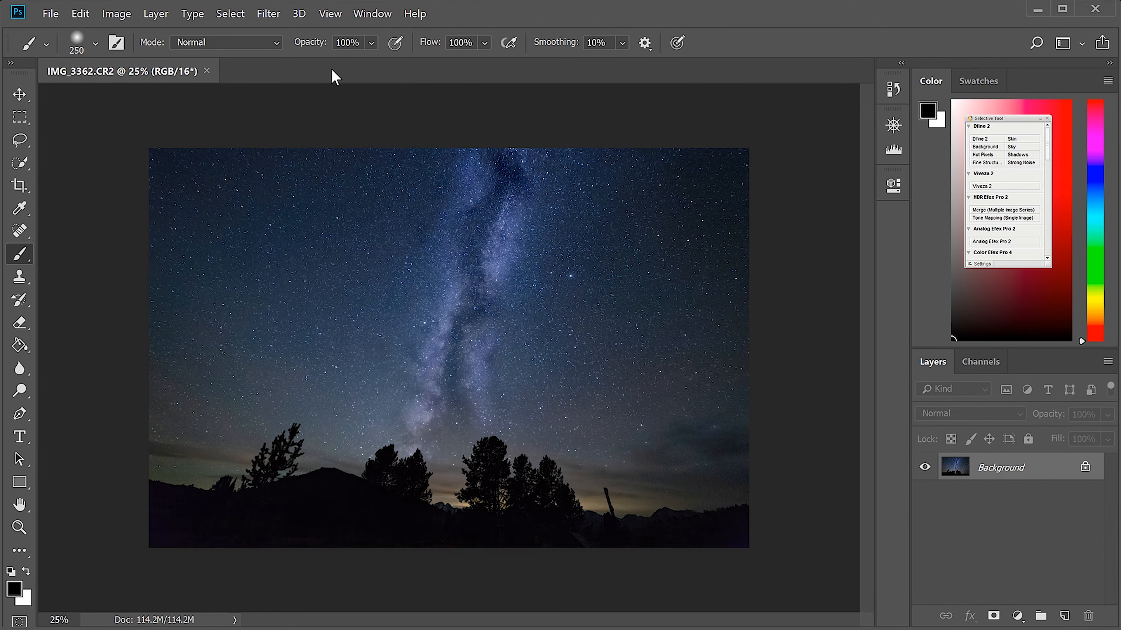
Step: Open the photo in the Nik Collection's Color Efex Pro 4 filter
{"action": "left_click", "coordinate": [328, 14]}
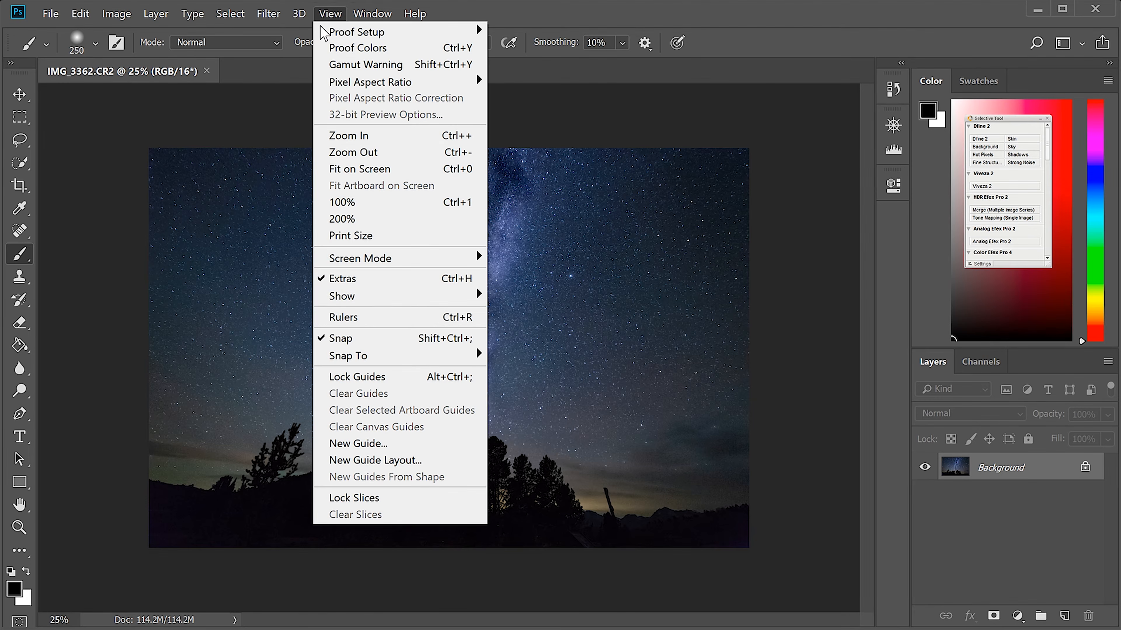
{"action": "left_click", "coordinate": [268, 14]}
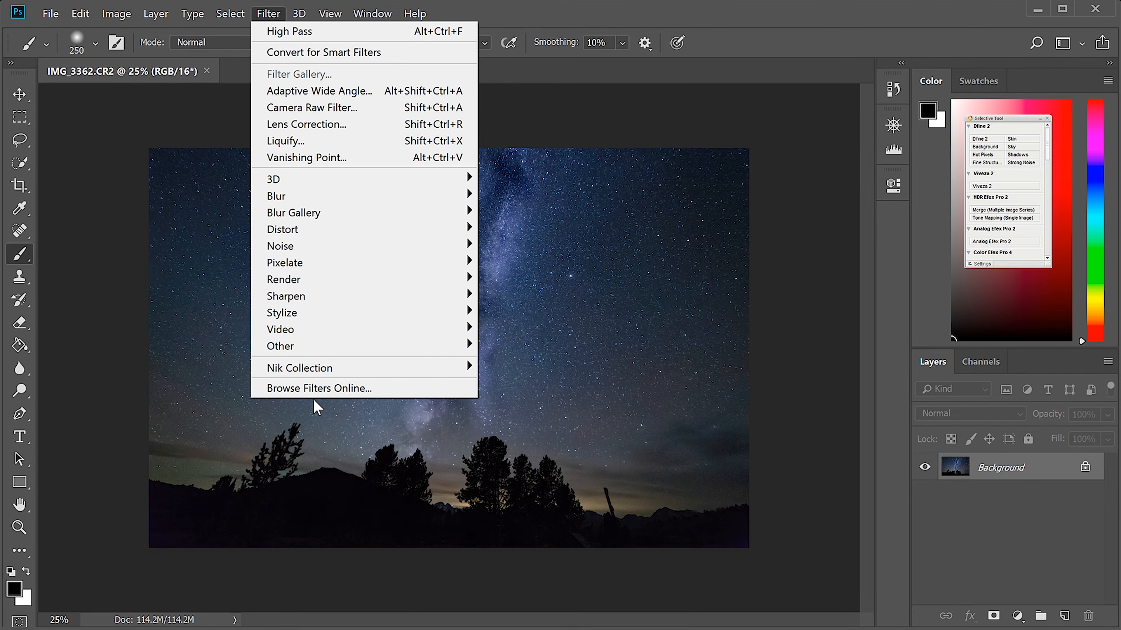
{"action": "mouse_move", "coordinate": [413, 367]}
{"action": "left_click", "coordinate": [549, 390]}
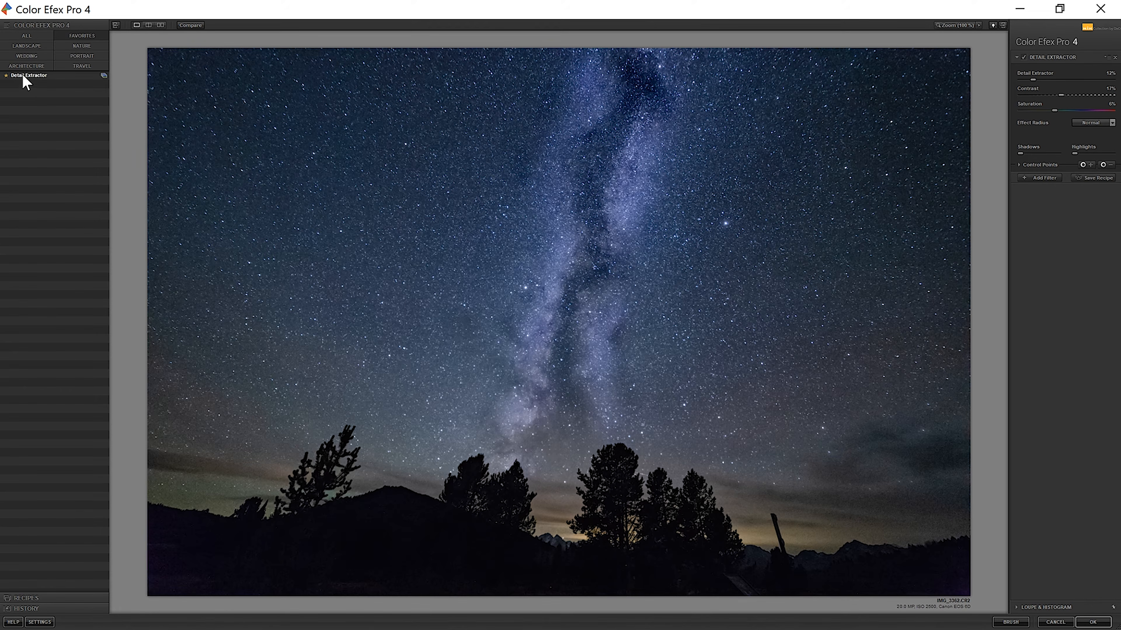
Step: Set the Detail Extractor filter to 10% strength and its contrast to 8%, comparing stronger and weaker values
{"action": "left_click", "coordinate": [1109, 73]}
{"action": "left_click_drag", "start_coordinate": [1028, 79], "coordinate": [1031, 80]}
{"action": "left_click", "coordinate": [1104, 80]}
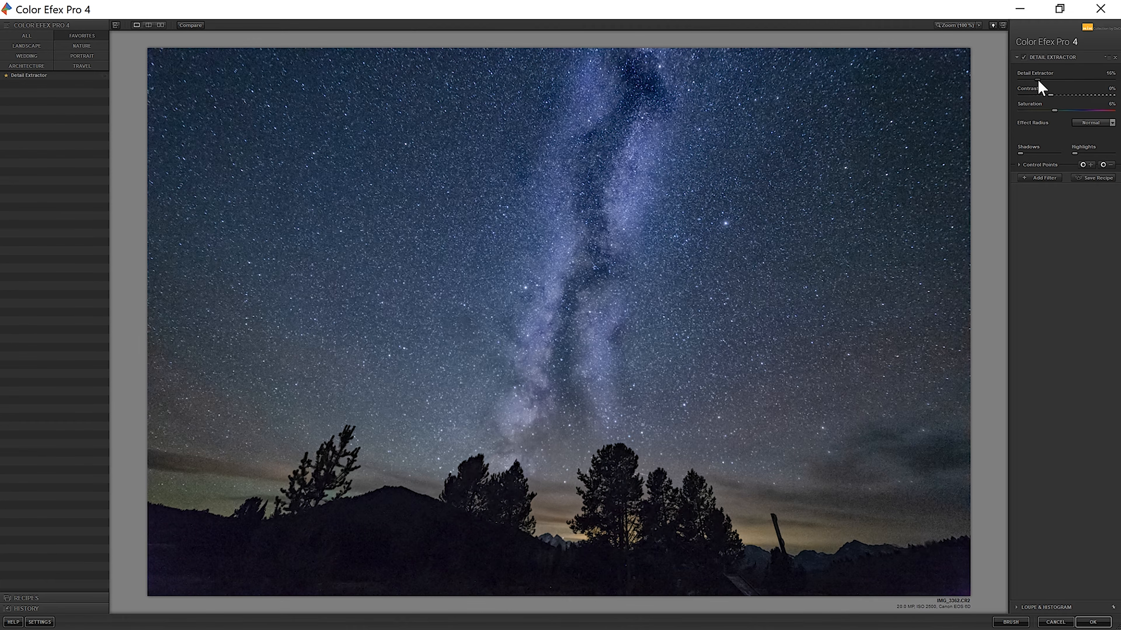
{"action": "left_click_drag", "start_coordinate": [1038, 82], "coordinate": [1033, 80]}
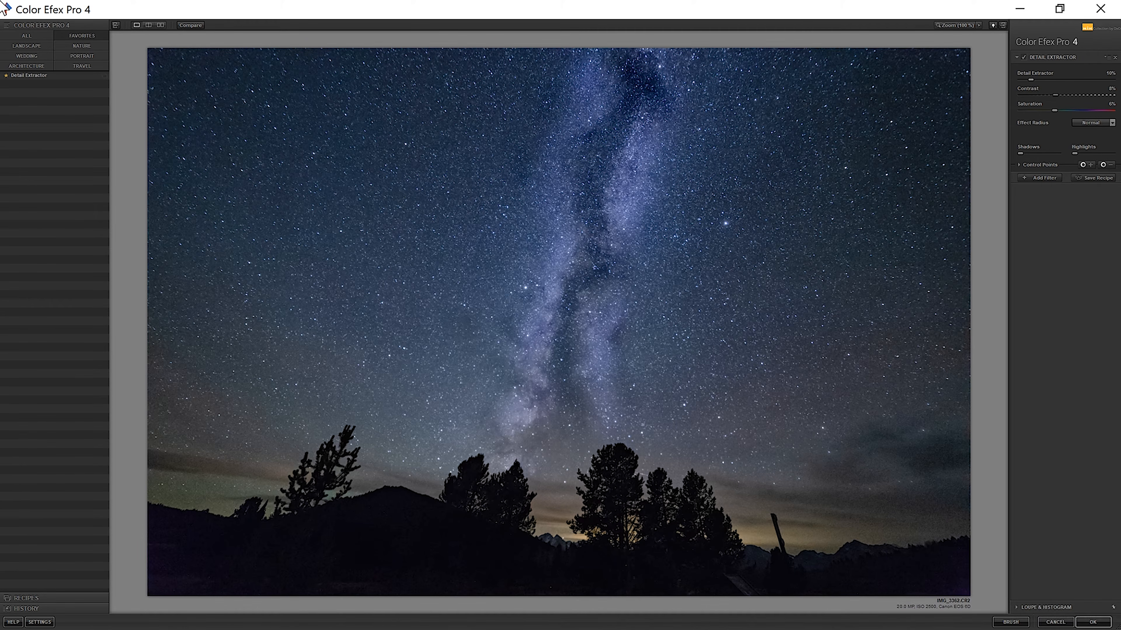
Step: Try an added Pro Contrast filter with 35% color cast and 40% contrast correction, resetting its sliders to 0%
{"action": "left_click", "coordinate": [1039, 178]}
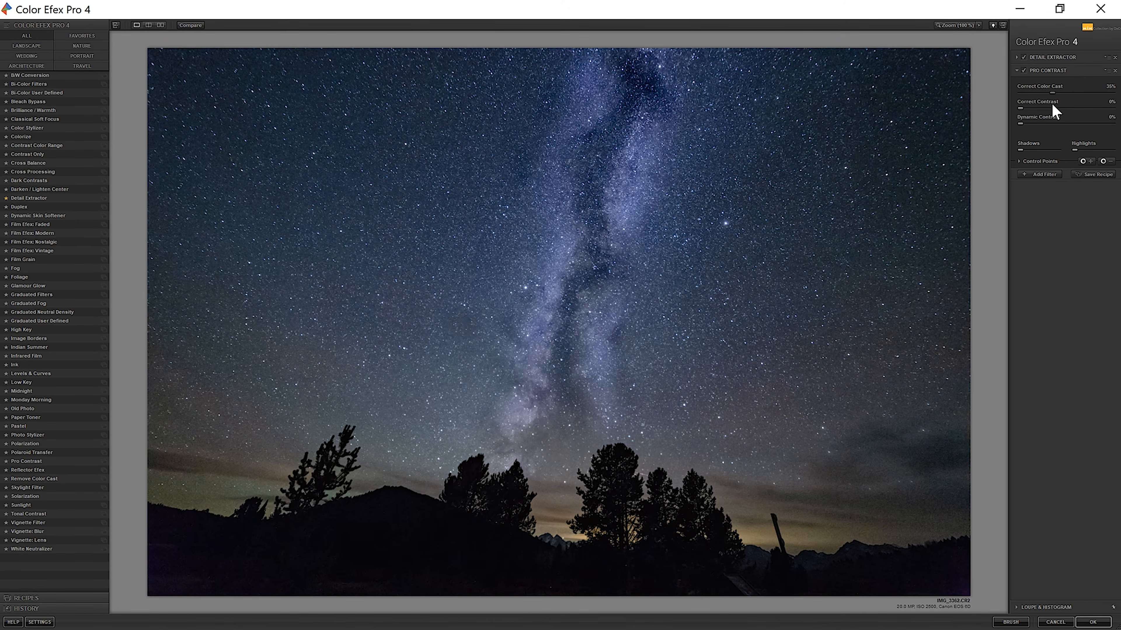
{"action": "left_click", "coordinate": [1057, 108]}
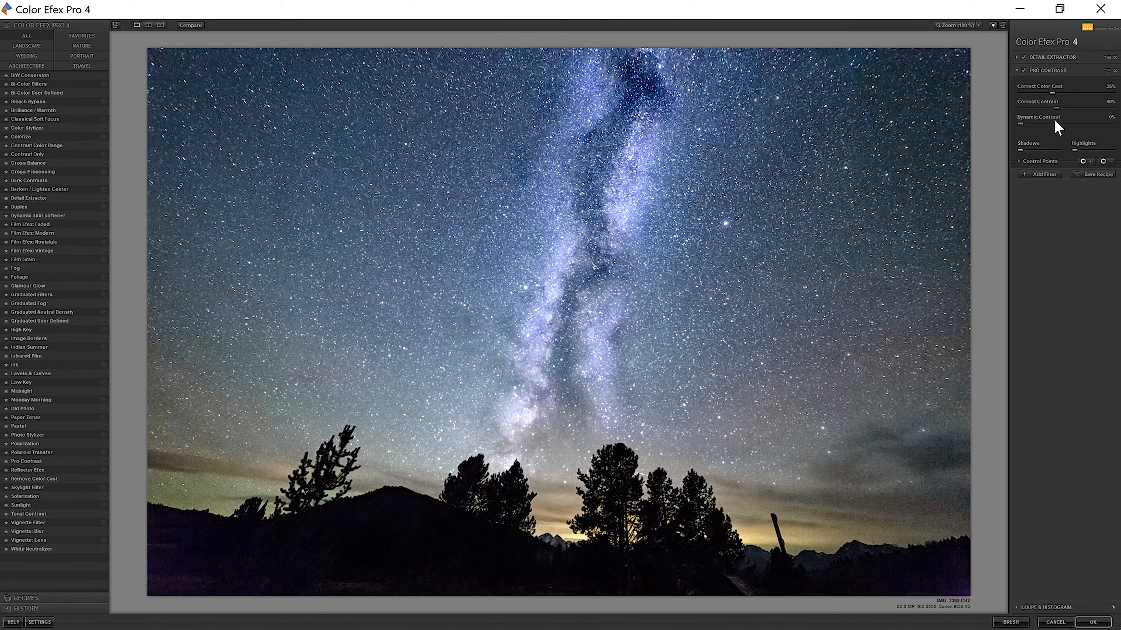
{"action": "left_click", "coordinate": [1043, 93]}
{"action": "left_click_drag", "start_coordinate": [1055, 110], "coordinate": [986, 120]}
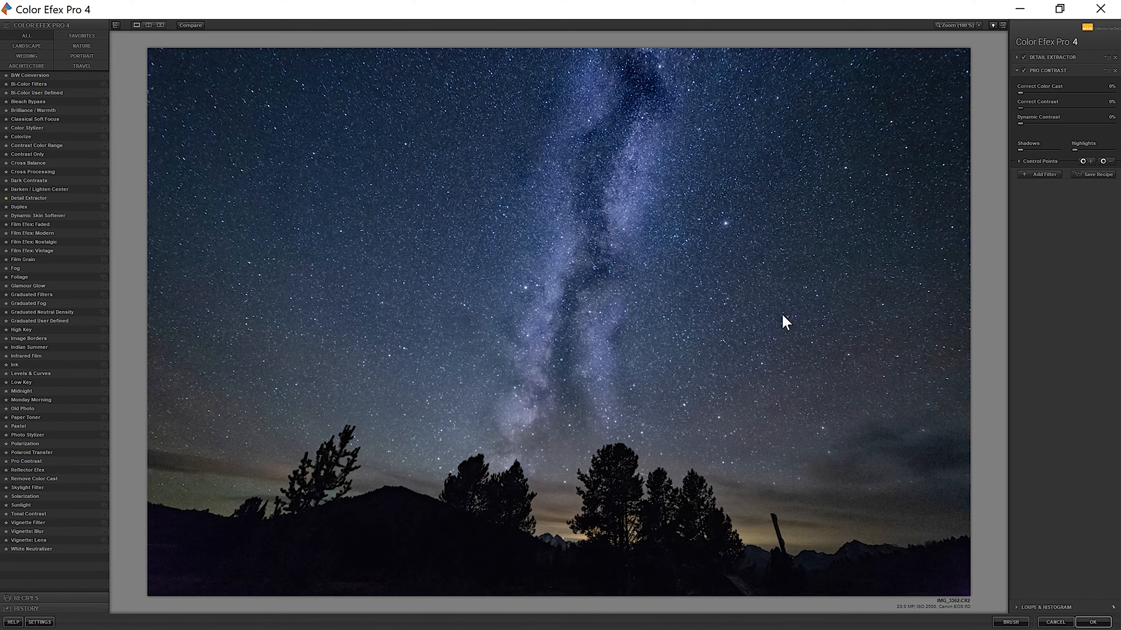
{"action": "left_click", "coordinate": [1023, 70]}
Step: Apply the Color Efex Pro 4 result to the Photoshop document and add a Curves adjustment layer above it
{"action": "left_click", "coordinate": [1097, 622]}
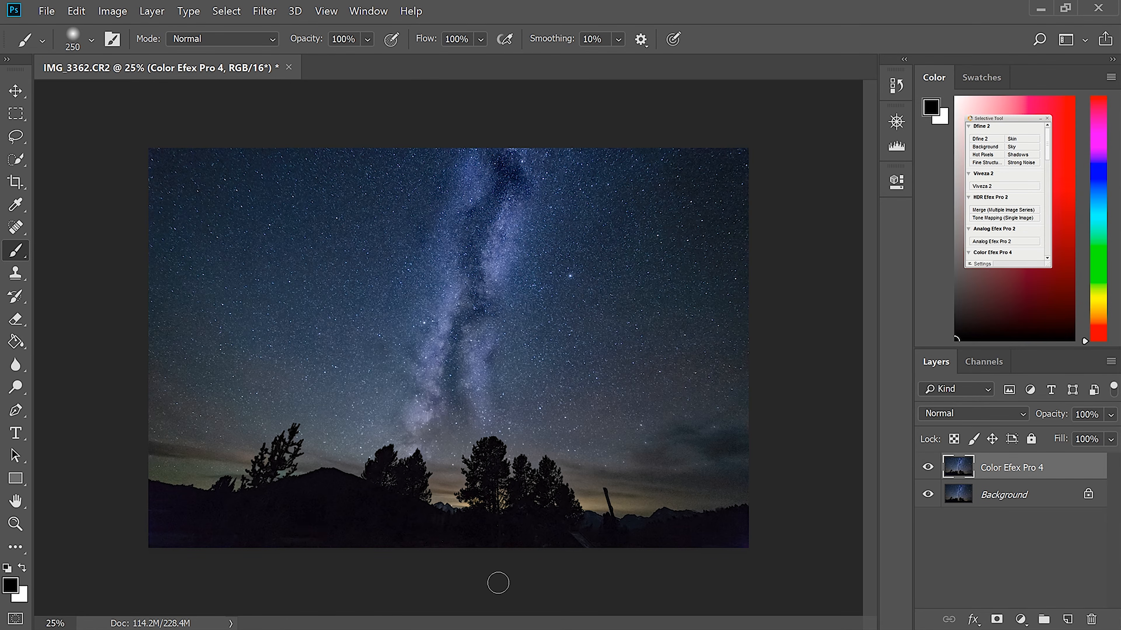
{"action": "left_click", "coordinate": [1021, 619]}
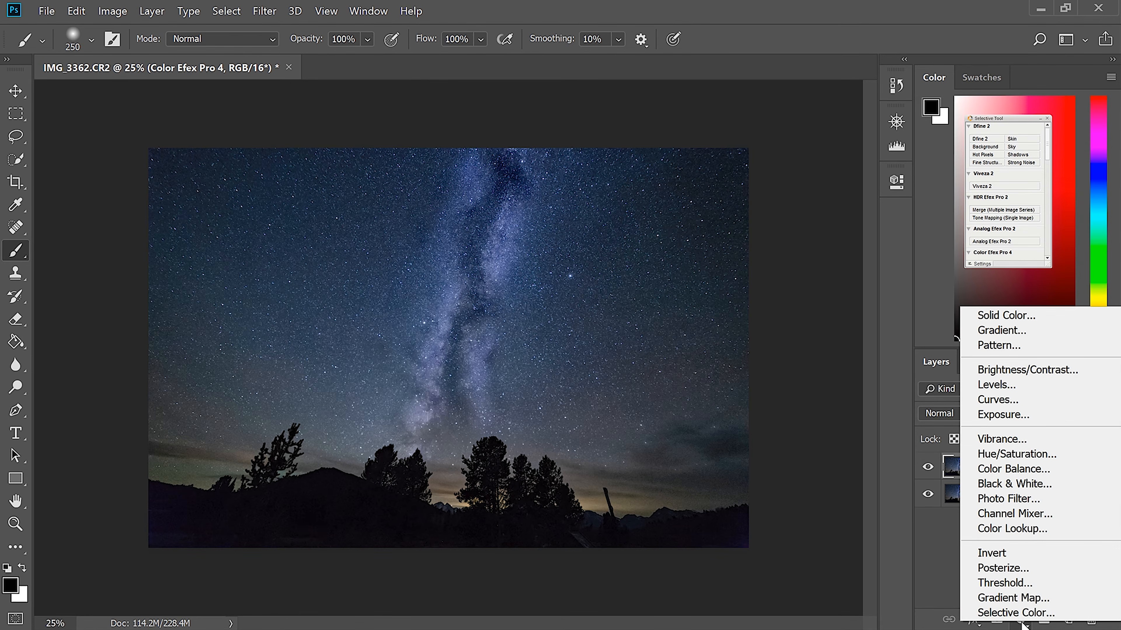
{"action": "left_click", "coordinate": [988, 399]}
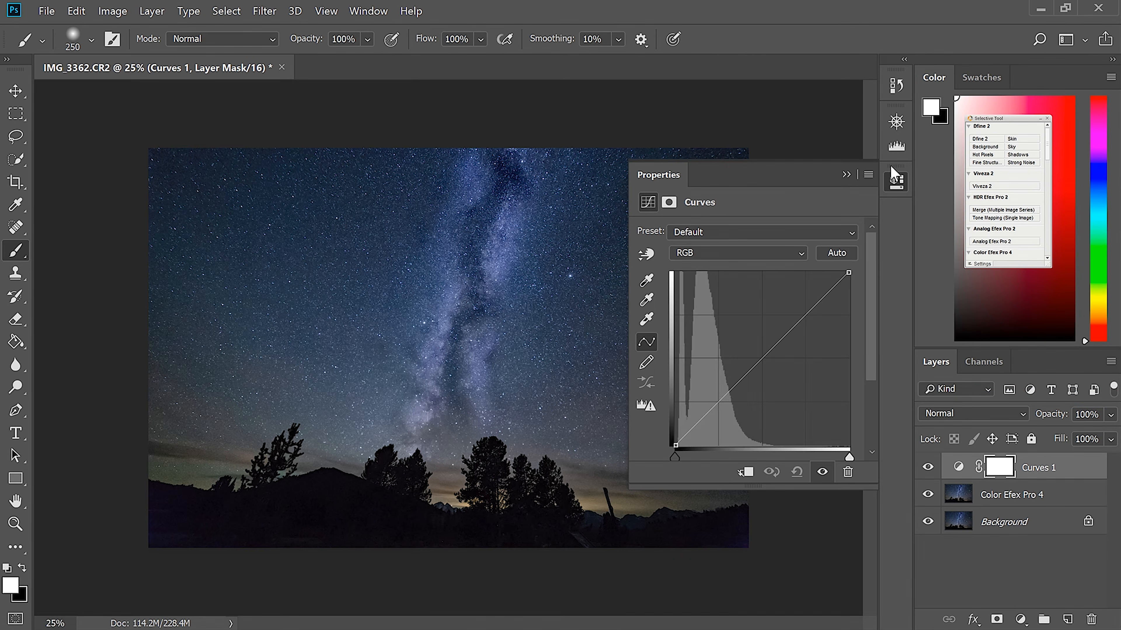
Step: Examine the cloudy horizon, trees and dark mountains in the photo's lower-right area at 100%
{"action": "left_click", "coordinate": [896, 122]}
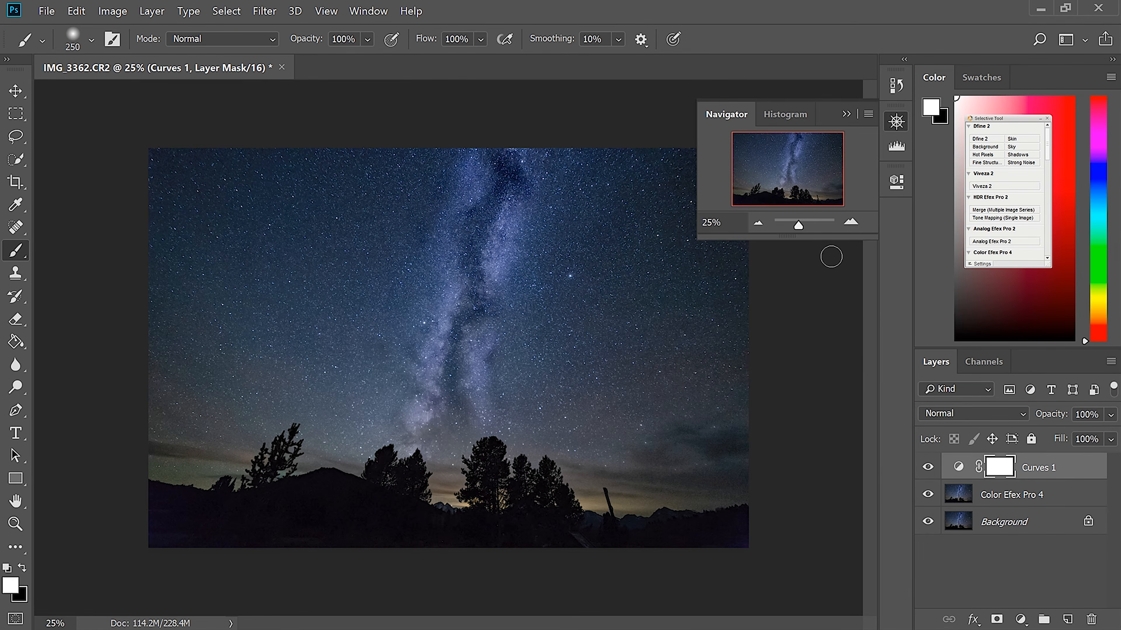
{"action": "left_click", "coordinate": [851, 222]}
{"action": "left_click", "coordinate": [851, 222]}
{"action": "left_click", "coordinate": [851, 222]}
{"action": "left_click_drag", "start_coordinate": [788, 169], "coordinate": [699, 239]}
{"action": "left_click_drag", "start_coordinate": [749, 198], "coordinate": [816, 199]}
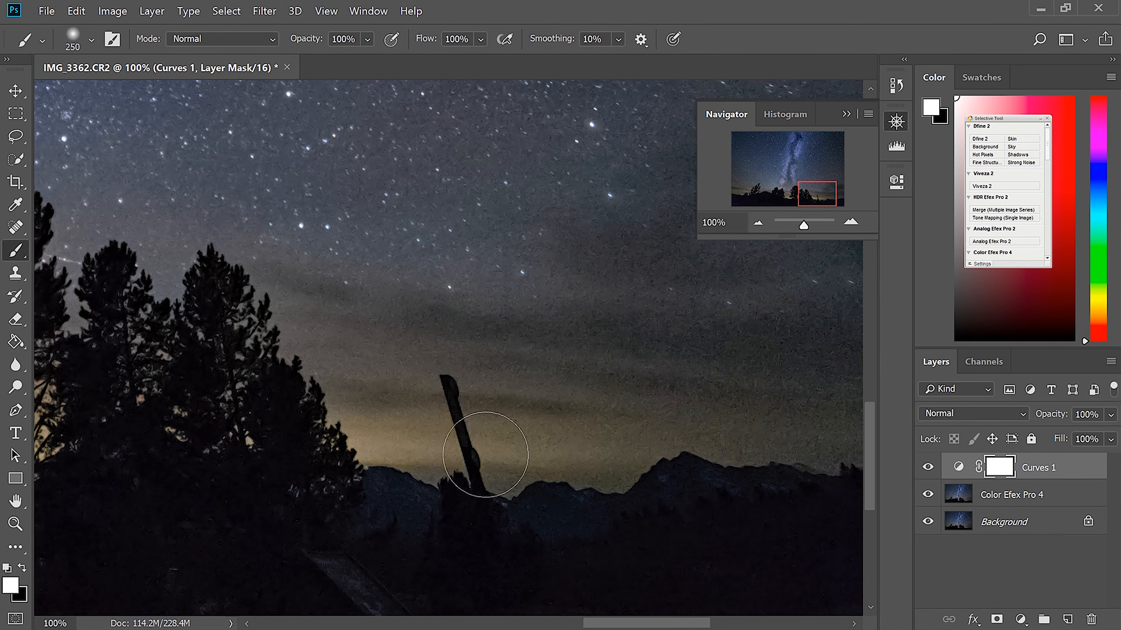
{"action": "left_click_drag", "start_coordinate": [810, 189], "coordinate": [846, 203]}
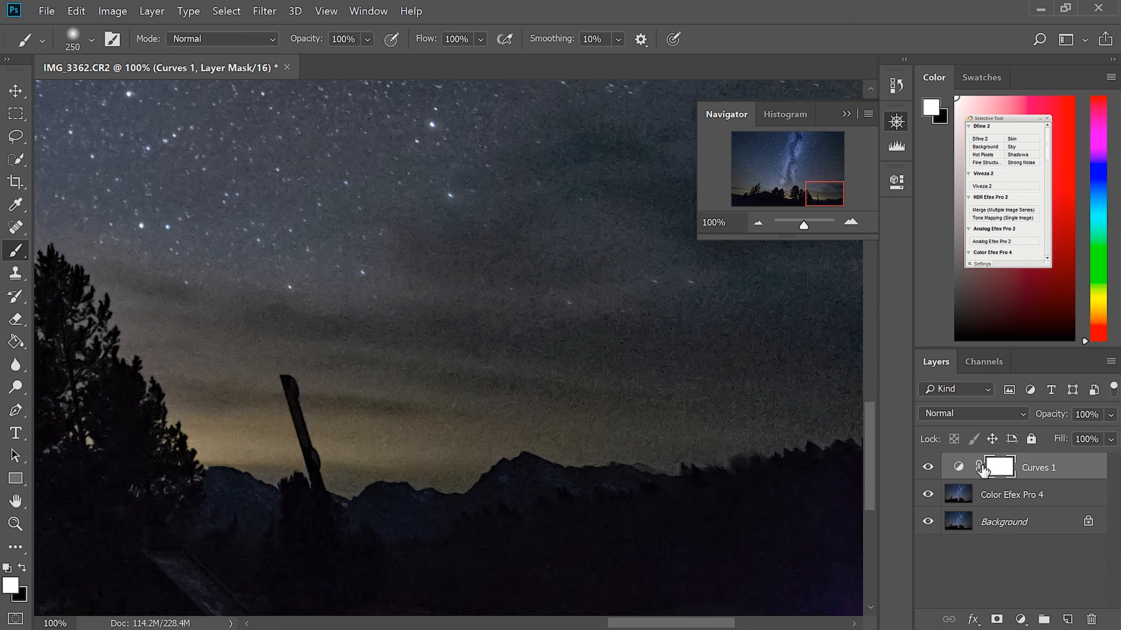
Step: Add a point to the shadow part of the Curves layer's RGB curve and pull it down to darken the photo
{"action": "left_click", "coordinate": [895, 181]}
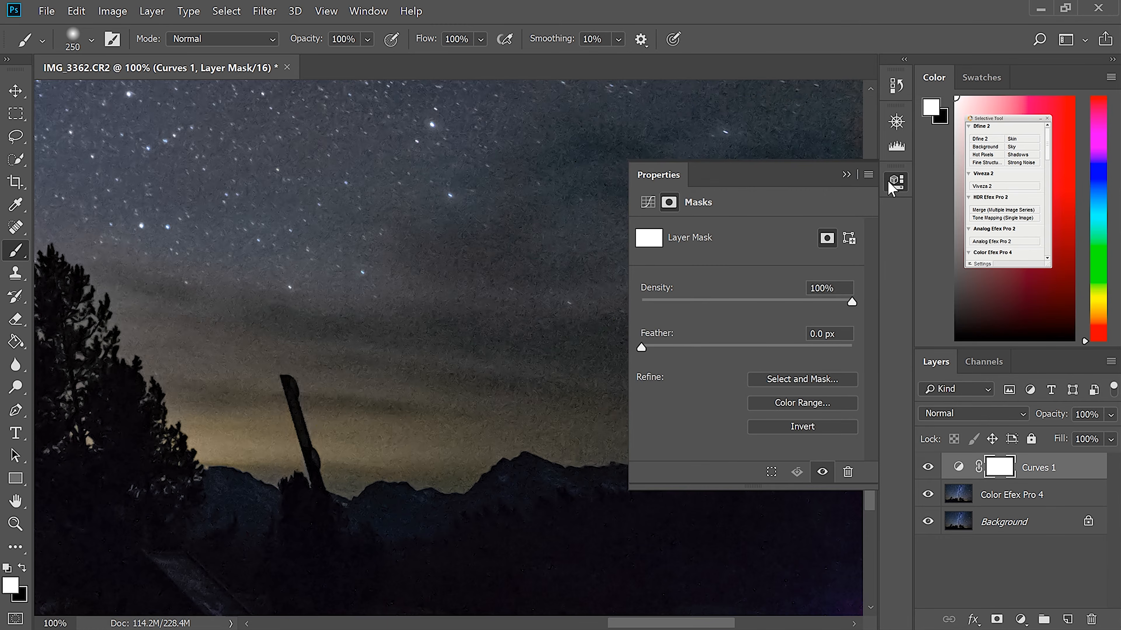
{"action": "left_click", "coordinate": [895, 145]}
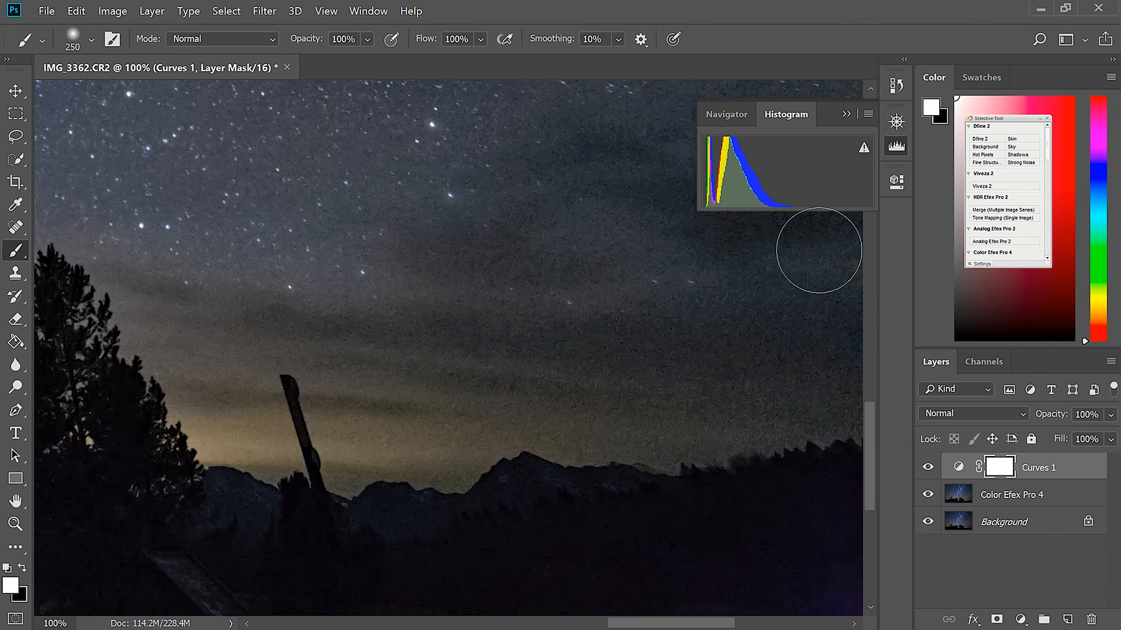
{"action": "left_click", "coordinate": [896, 122]}
{"action": "left_click", "coordinate": [896, 182]}
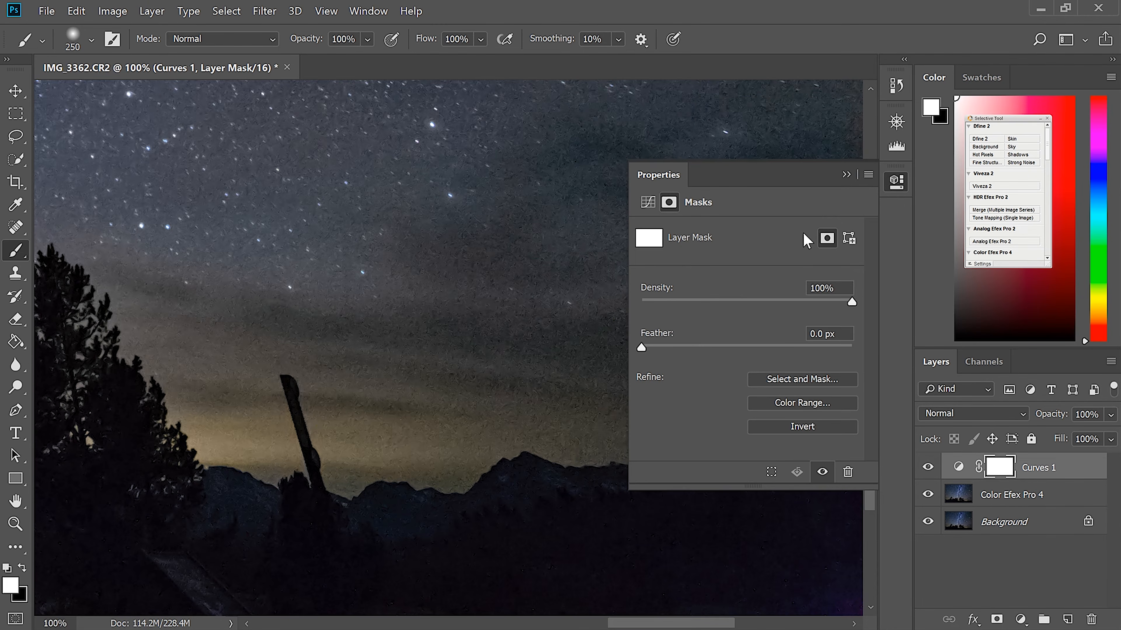
{"action": "left_click", "coordinate": [958, 467]}
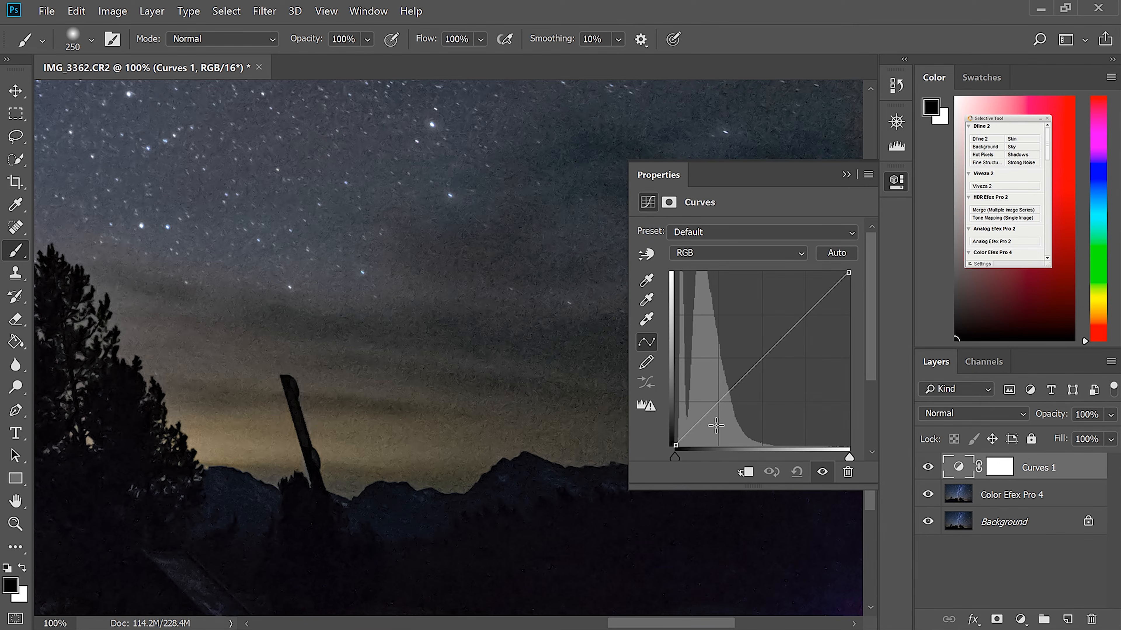
{"action": "left_click_drag", "start_coordinate": [714, 409], "coordinate": [718, 424]}
Step: Examine the overall darkening of the whole photo at 25%
{"action": "left_click", "coordinate": [895, 123]}
{"action": "left_click_drag", "start_coordinate": [768, 223], "coordinate": [763, 228]}
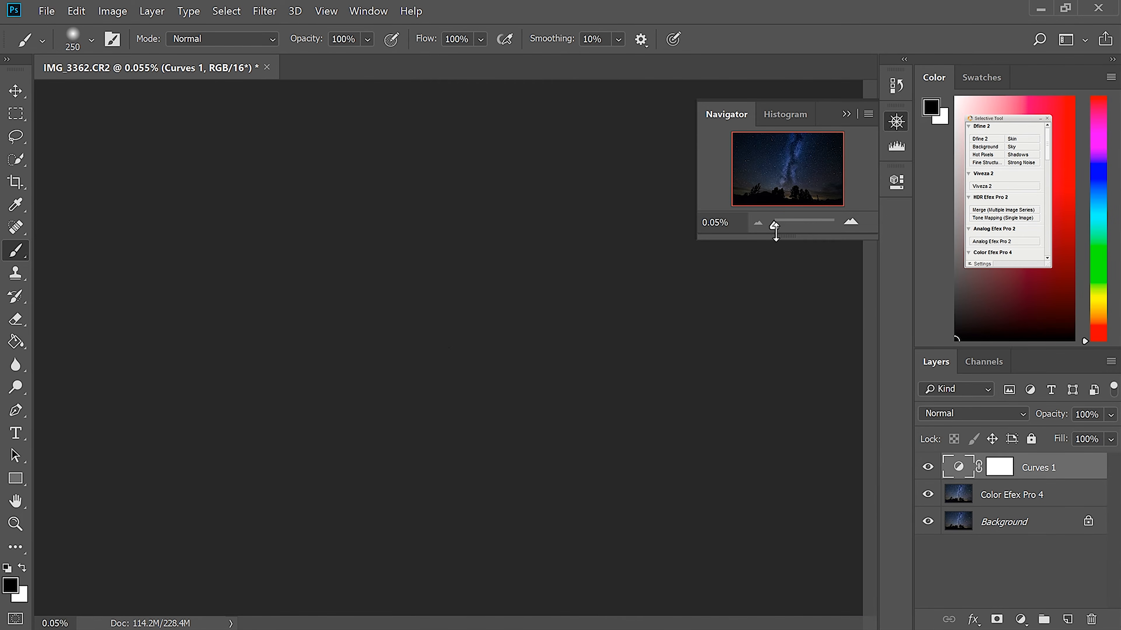
{"action": "left_click", "coordinate": [852, 222]}
{"action": "left_click", "coordinate": [852, 223]}
{"action": "left_click", "coordinate": [852, 223]}
{"action": "left_click", "coordinate": [851, 222]}
{"action": "left_click", "coordinate": [852, 222]}
{"action": "left_click", "coordinate": [852, 223]}
{"action": "left_click", "coordinate": [852, 223]}
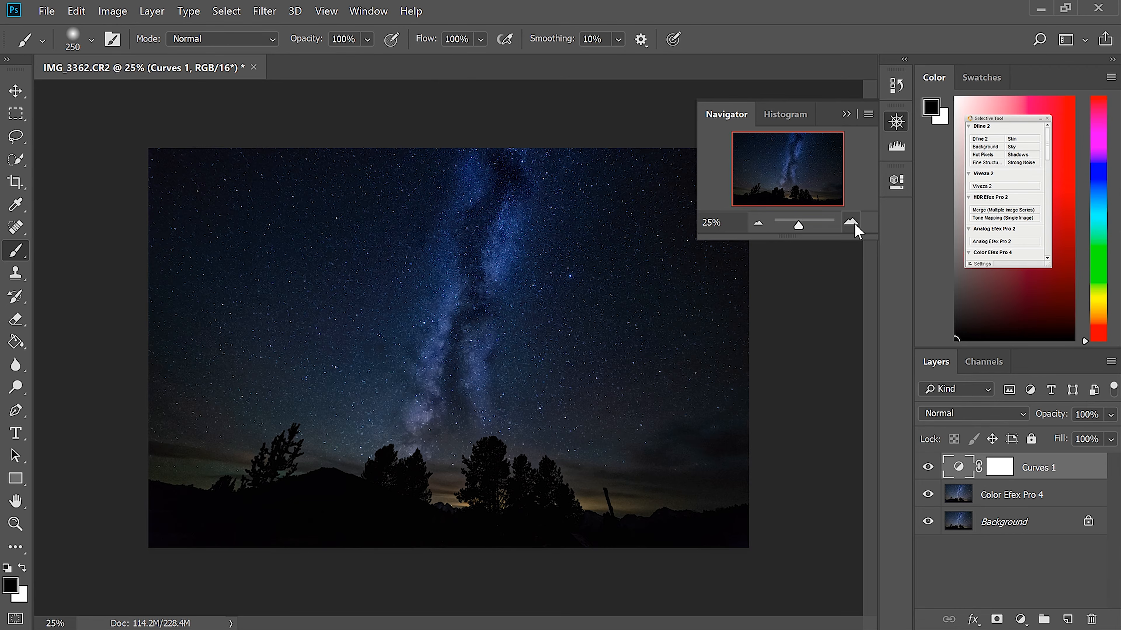
{"action": "left_click", "coordinate": [852, 223]}
{"action": "left_click", "coordinate": [755, 224]}
Step: Shift the RGB curve's added point toward the darker shadows to refine the darkening, and close the curve settings
{"action": "left_click", "coordinate": [898, 150]}
{"action": "left_click", "coordinate": [898, 182]}
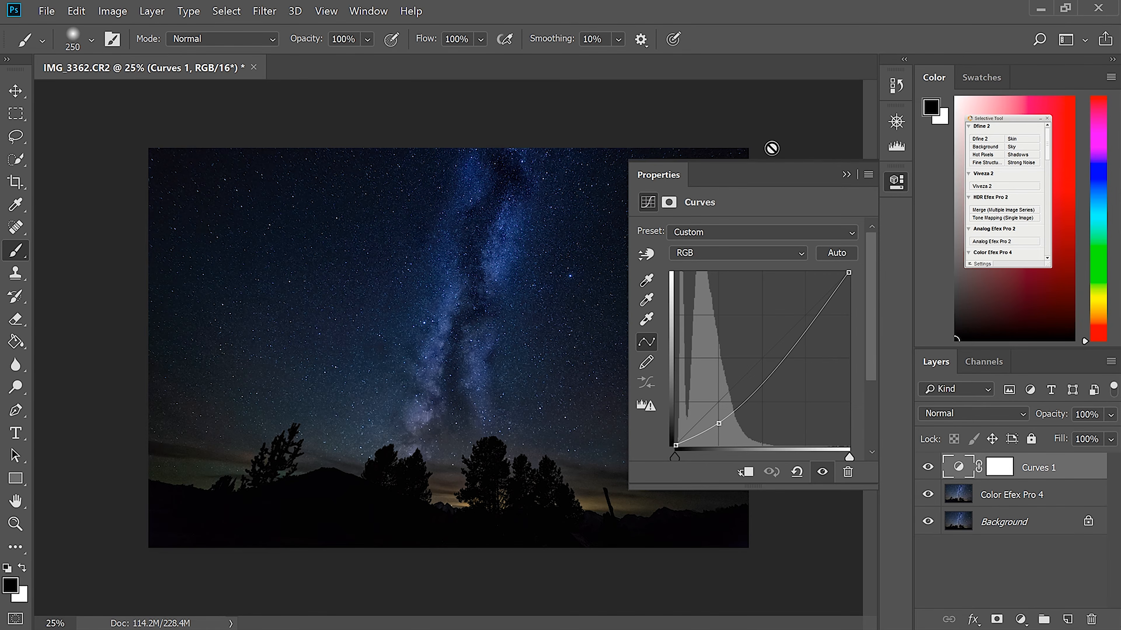
{"action": "left_click_drag", "start_coordinate": [719, 425], "coordinate": [707, 430]}
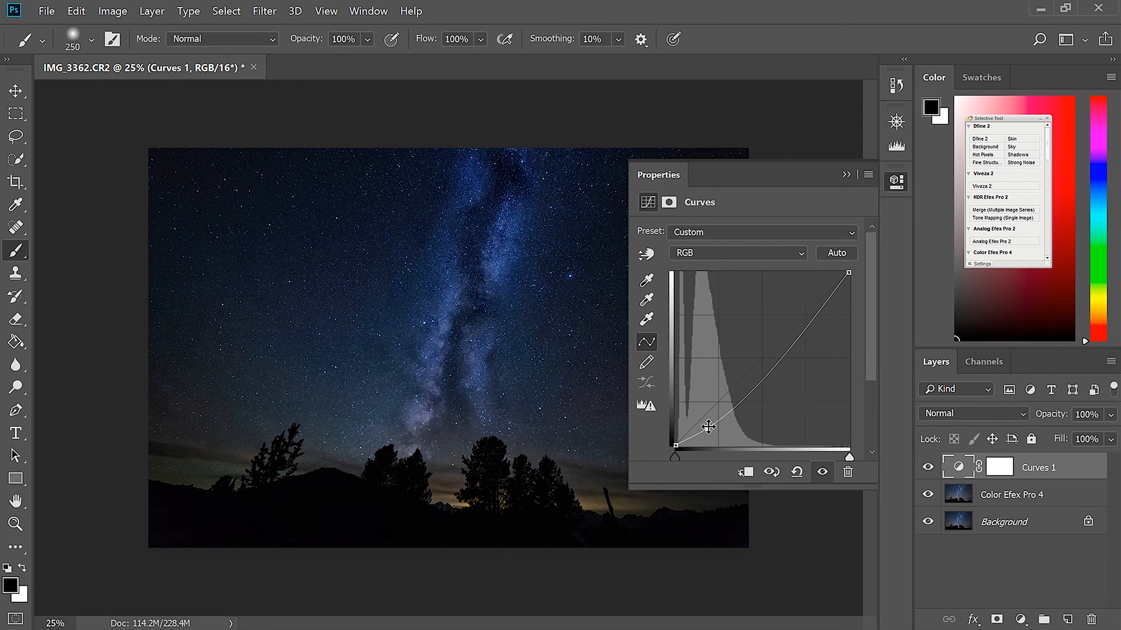
{"action": "left_click", "coordinate": [845, 174]}
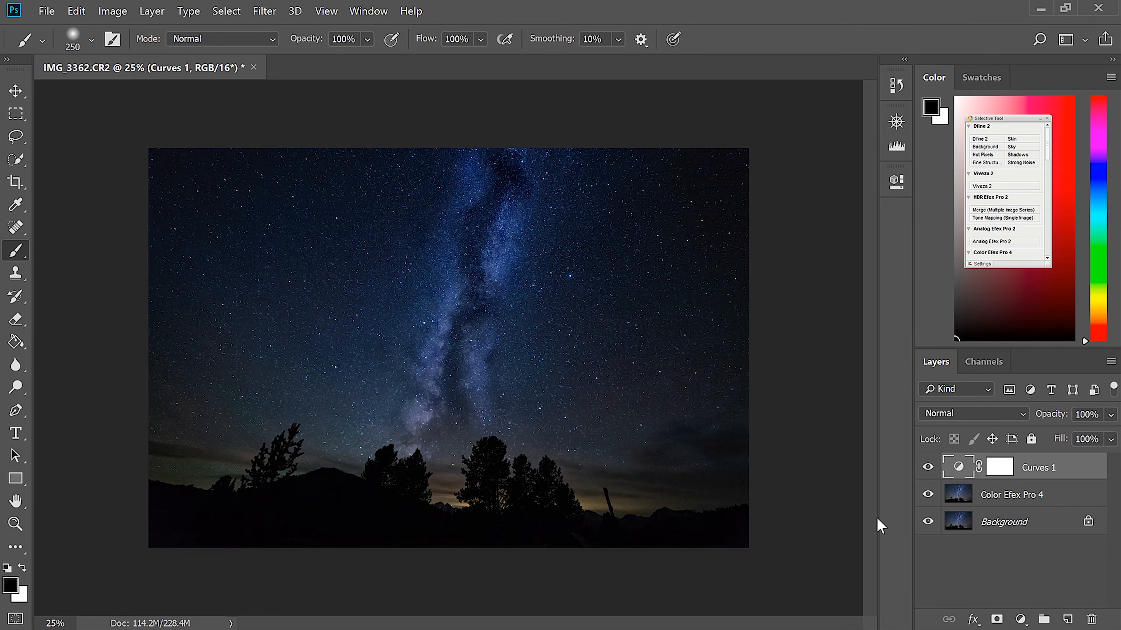
Step: Invert the Curves layer mask to black, testing a white brush stroke on the sky and undoing it
{"action": "left_click", "coordinate": [998, 467]}
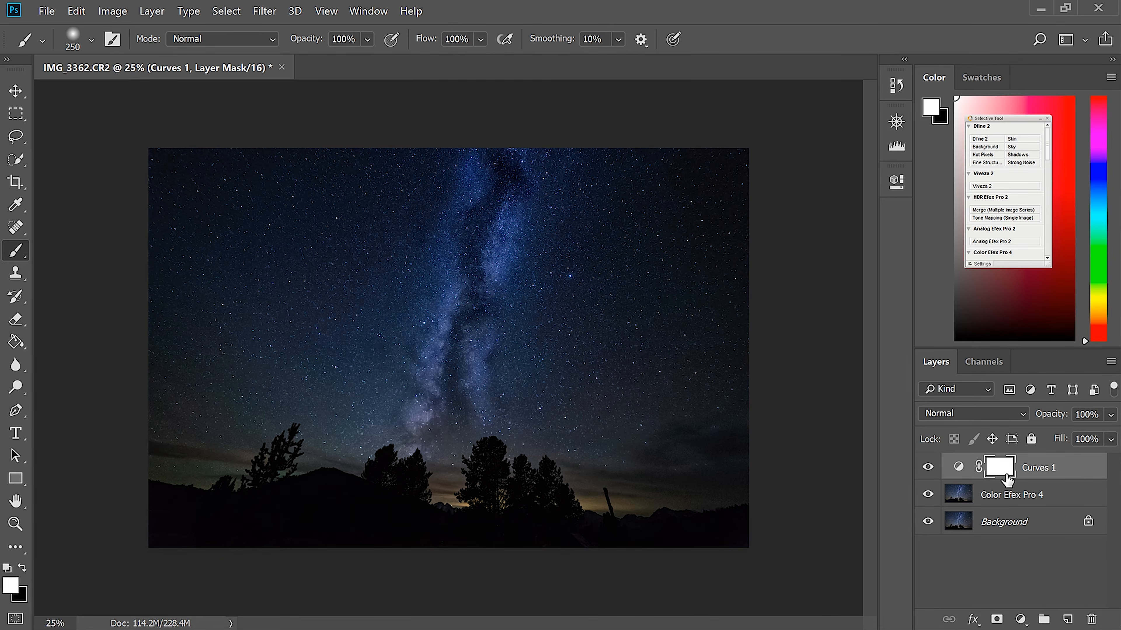
{"action": "key", "text": "ctrl+i"}
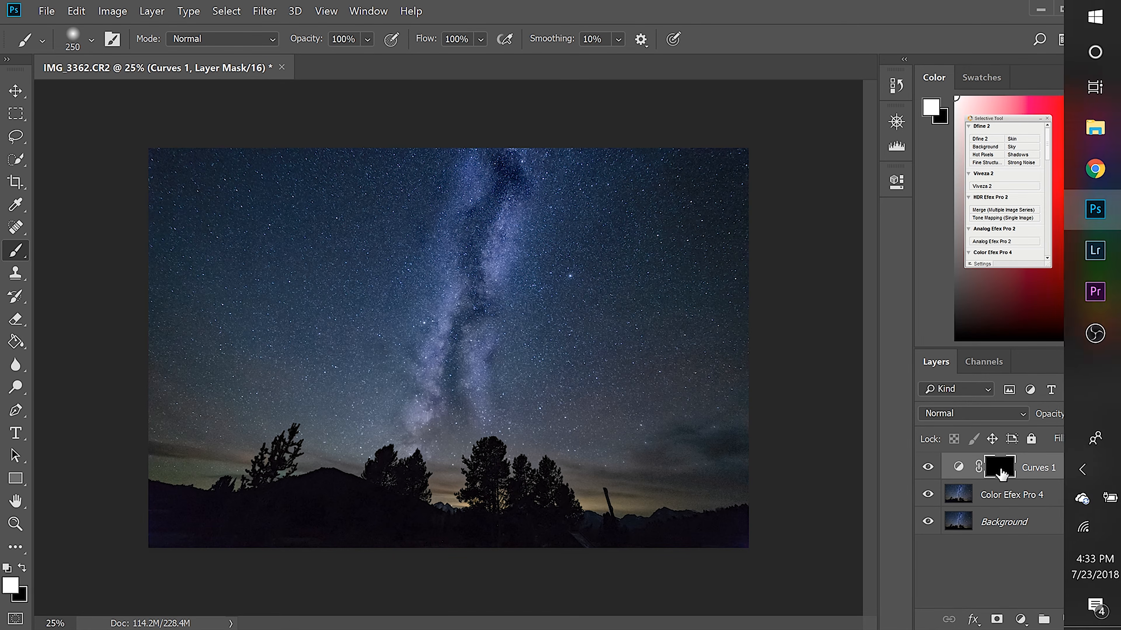
{"action": "mouse_move", "coordinate": [610, 334]}
{"action": "left_mouse_down"}
{"action": "mouse_move", "coordinate": [652, 249]}
{"action": "mouse_move", "coordinate": [673, 235]}
{"action": "mouse_move", "coordinate": [609, 299]}
{"action": "mouse_move", "coordinate": [585, 307]}
{"action": "mouse_move", "coordinate": [690, 212]}
{"action": "mouse_move", "coordinate": [623, 252]}
{"action": "mouse_move", "coordinate": [667, 221]}
{"action": "left_mouse_up"}
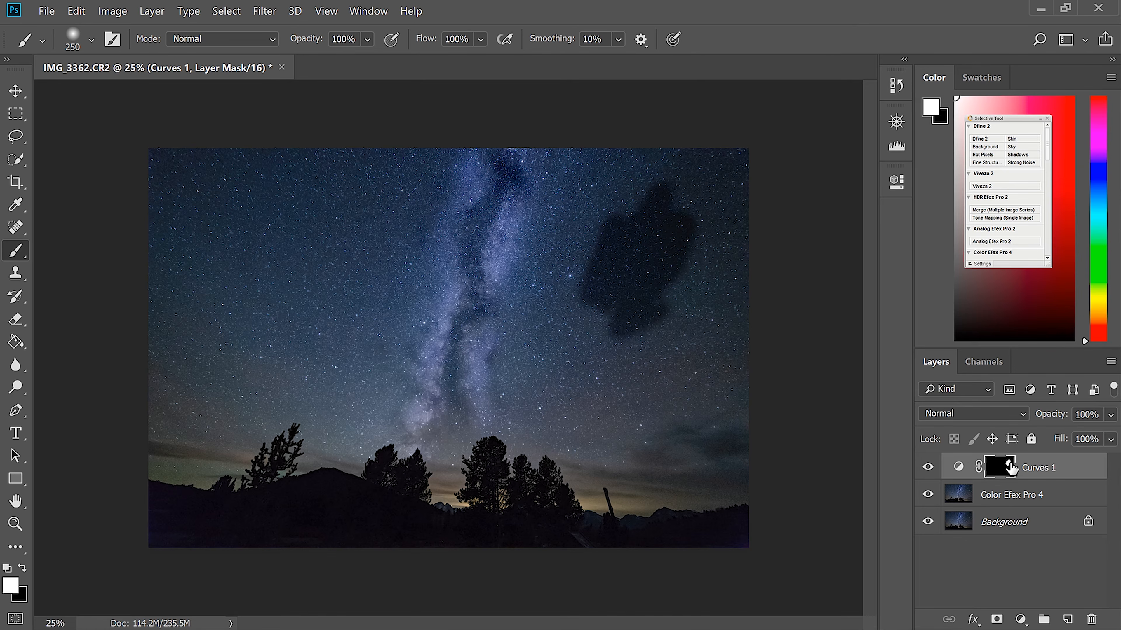
{"action": "key", "text": "ctrl+z"}
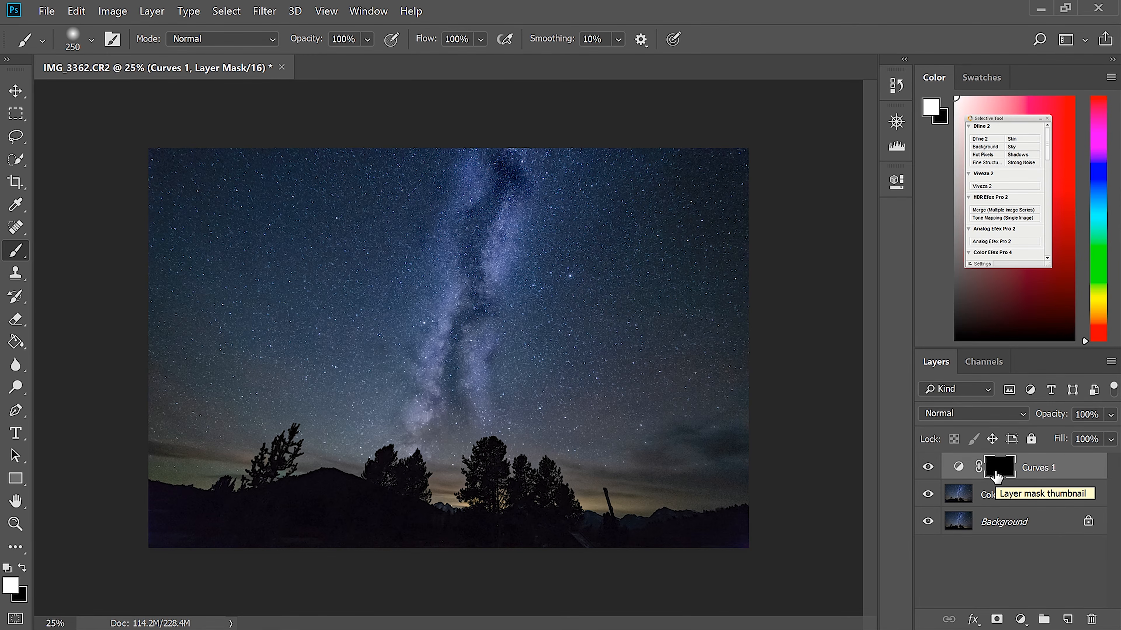
Step: Paint white with the 250 px brush on the Curves layer mask over the dark ground below the rightmost trees and mountains
{"action": "left_click", "coordinate": [896, 121]}
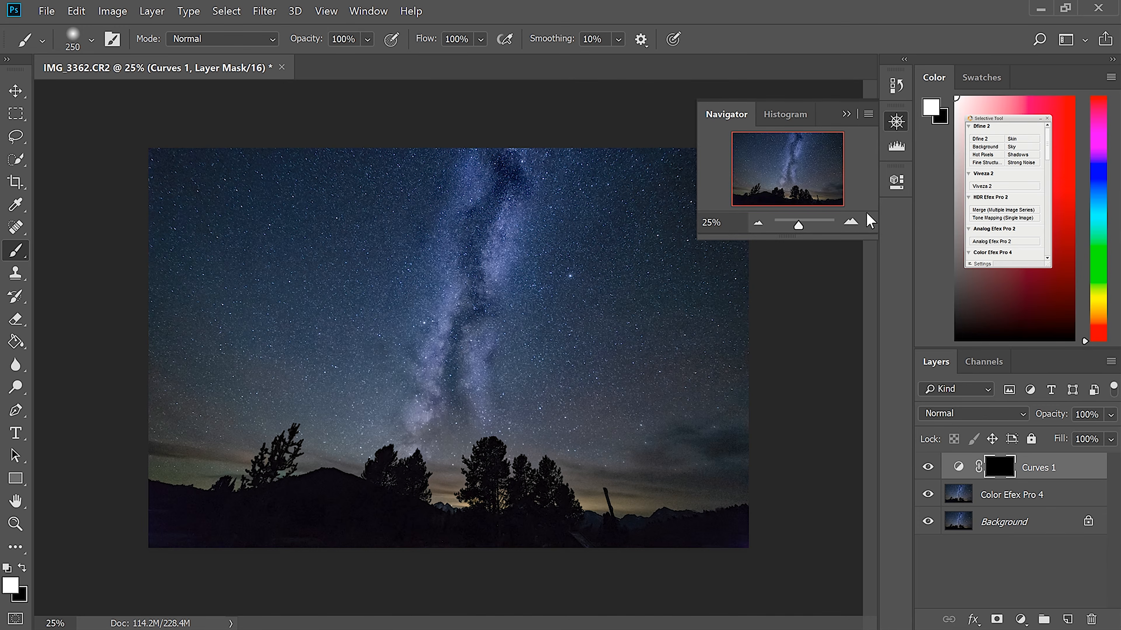
{"action": "left_click", "coordinate": [849, 222]}
{"action": "left_click", "coordinate": [850, 222]}
{"action": "left_click", "coordinate": [850, 222]}
{"action": "left_click_drag", "start_coordinate": [823, 180], "coordinate": [858, 215]}
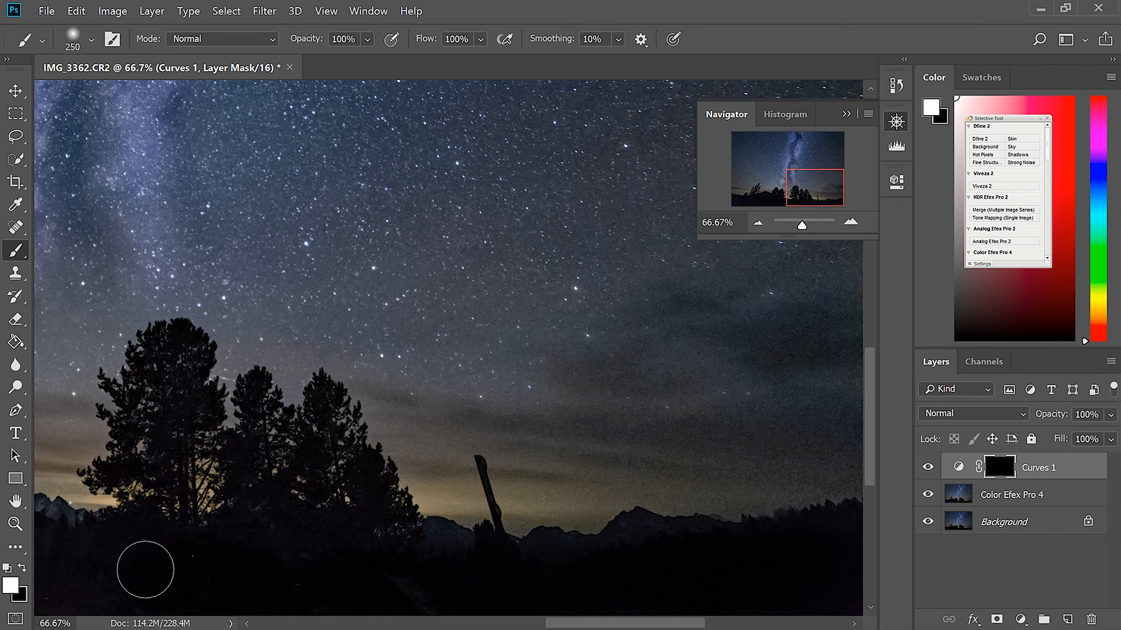
{"action": "mouse_move", "coordinate": [341, 569]}
{"action": "left_mouse_down"}
{"action": "mouse_move", "coordinate": [134, 550]}
{"action": "mouse_move", "coordinate": [226, 456]}
{"action": "left_mouse_up"}
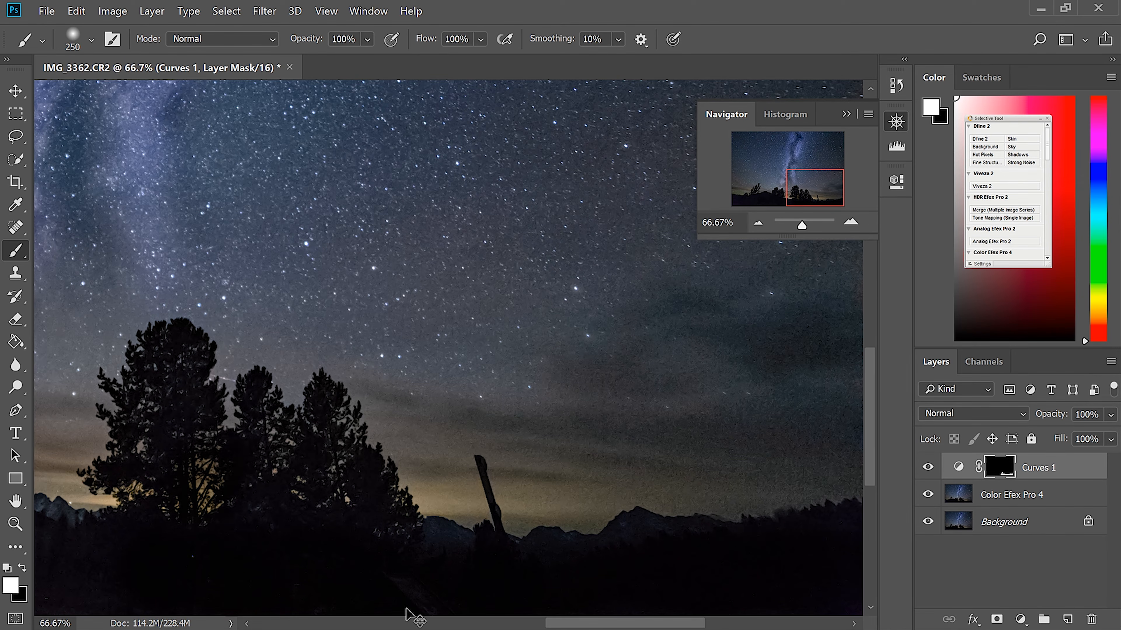
Step: Continue painting white on the Curves mask over the central hill and the ground at the photo's left edge
{"action": "left_click_drag", "start_coordinate": [652, 622], "coordinate": [554, 622]}
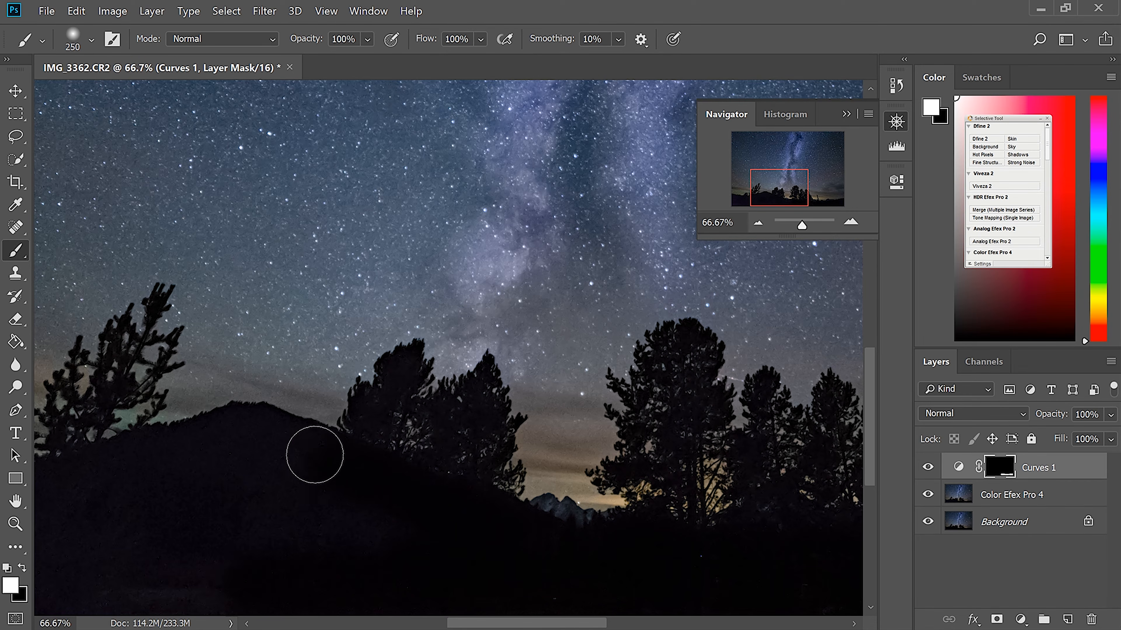
{"action": "mouse_move", "coordinate": [104, 484]}
{"action": "left_mouse_down"}
{"action": "mouse_move", "coordinate": [296, 495]}
{"action": "mouse_move", "coordinate": [244, 518]}
{"action": "mouse_move", "coordinate": [373, 528]}
{"action": "mouse_move", "coordinate": [317, 567]}
{"action": "mouse_move", "coordinate": [199, 585]}
{"action": "mouse_move", "coordinate": [190, 596]}
{"action": "mouse_move", "coordinate": [490, 546]}
{"action": "left_mouse_up"}
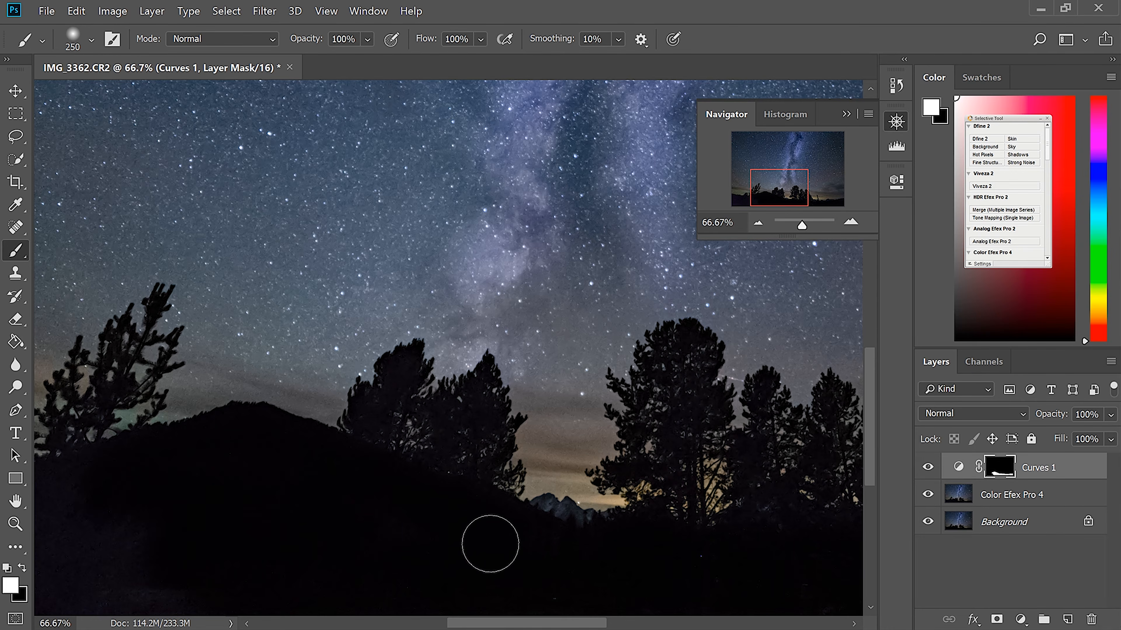
{"action": "left_click_drag", "start_coordinate": [462, 624], "coordinate": [323, 624]}
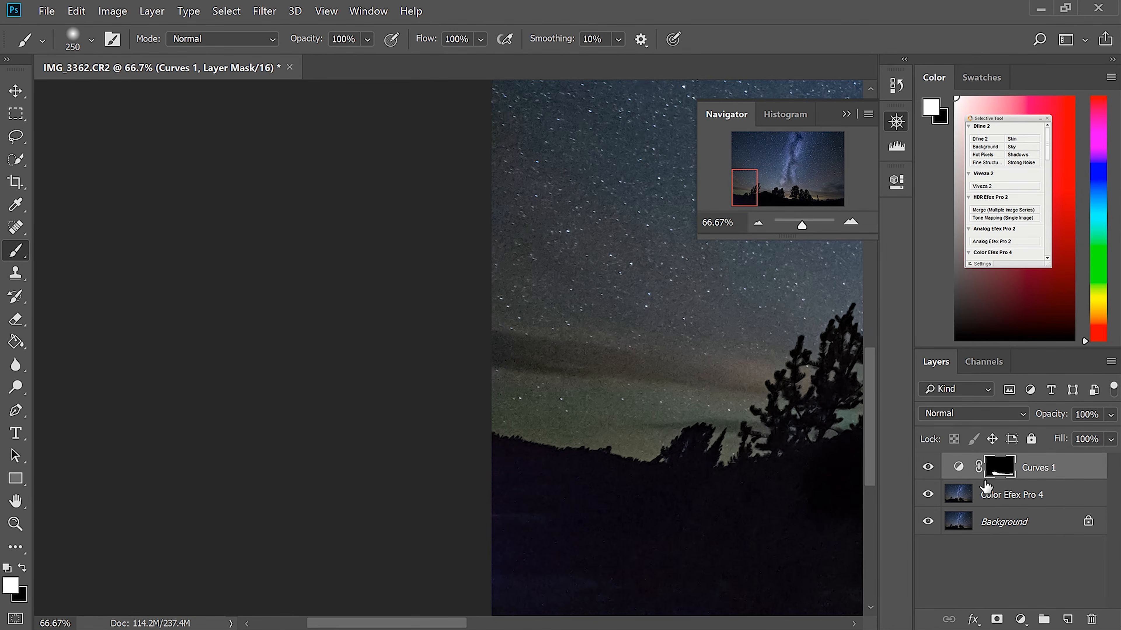
{"action": "mouse_move", "coordinate": [628, 570]}
{"action": "left_mouse_down"}
{"action": "mouse_move", "coordinate": [512, 585]}
{"action": "mouse_move", "coordinate": [578, 592]}
{"action": "mouse_move", "coordinate": [478, 558]}
{"action": "mouse_move", "coordinate": [486, 466]}
{"action": "mouse_move", "coordinate": [497, 555]}
{"action": "mouse_move", "coordinate": [637, 562]}
{"action": "mouse_move", "coordinate": [543, 529]}
{"action": "left_mouse_up"}
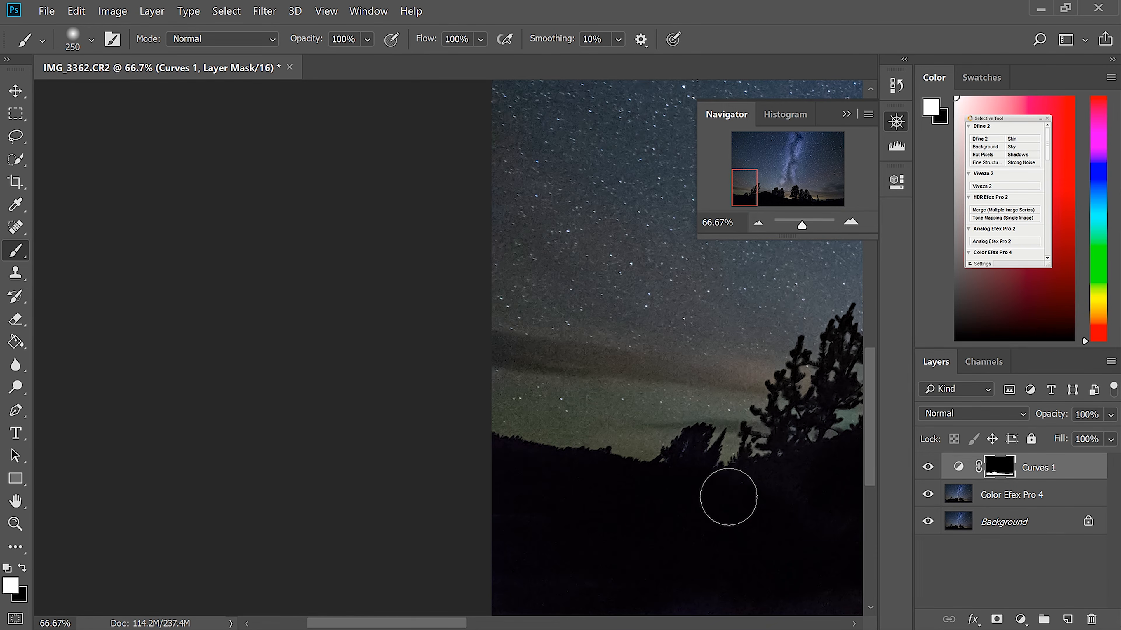
Step: Paint a white test spot on the sky in the Curves mask, erase it with black, and restore white as the foreground color
{"action": "left_click_drag", "start_coordinate": [425, 625], "coordinate": [500, 625]}
{"action": "mouse_move", "coordinate": [539, 277]}
{"action": "left_mouse_down"}
{"action": "mouse_move", "coordinate": [593, 184]}
{"action": "mouse_move", "coordinate": [555, 221]}
{"action": "left_mouse_up"}
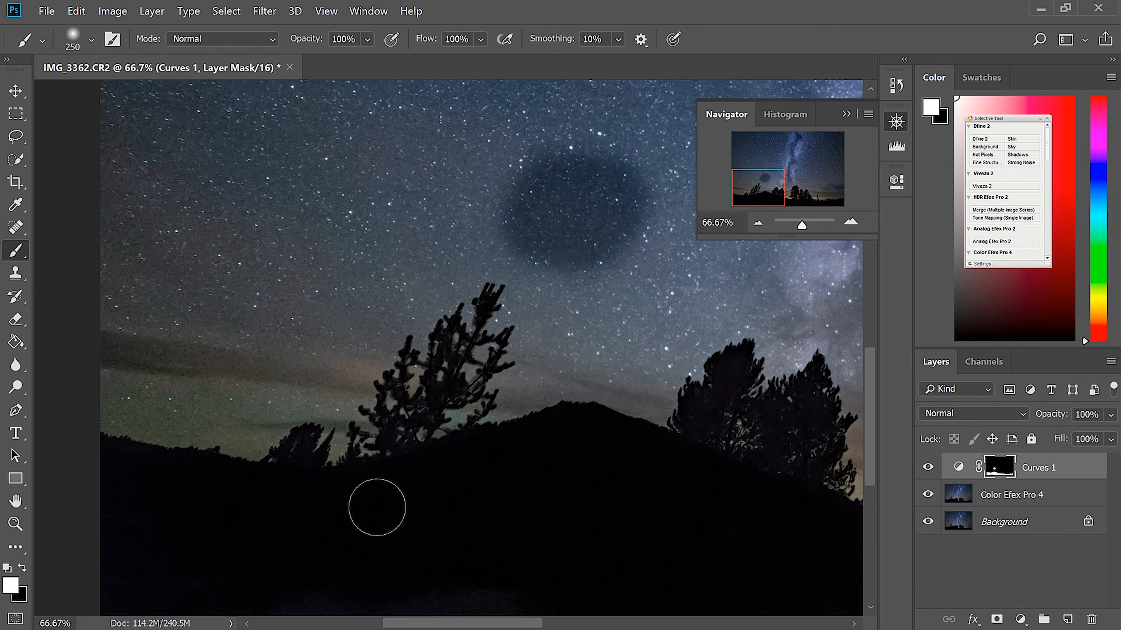
{"action": "key", "text": "x"}
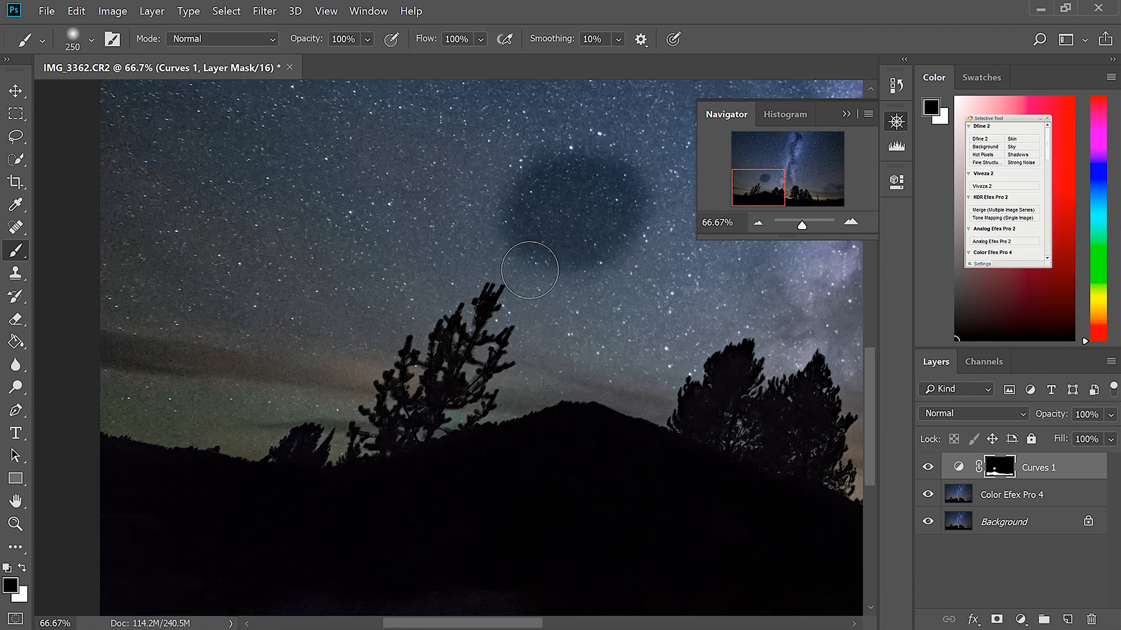
{"action": "mouse_move", "coordinate": [516, 262]}
{"action": "left_mouse_down"}
{"action": "mouse_move", "coordinate": [565, 254]}
{"action": "mouse_move", "coordinate": [611, 188]}
{"action": "mouse_move", "coordinate": [584, 170]}
{"action": "mouse_move", "coordinate": [557, 176]}
{"action": "mouse_move", "coordinate": [562, 155]}
{"action": "mouse_move", "coordinate": [503, 195]}
{"action": "left_mouse_up"}
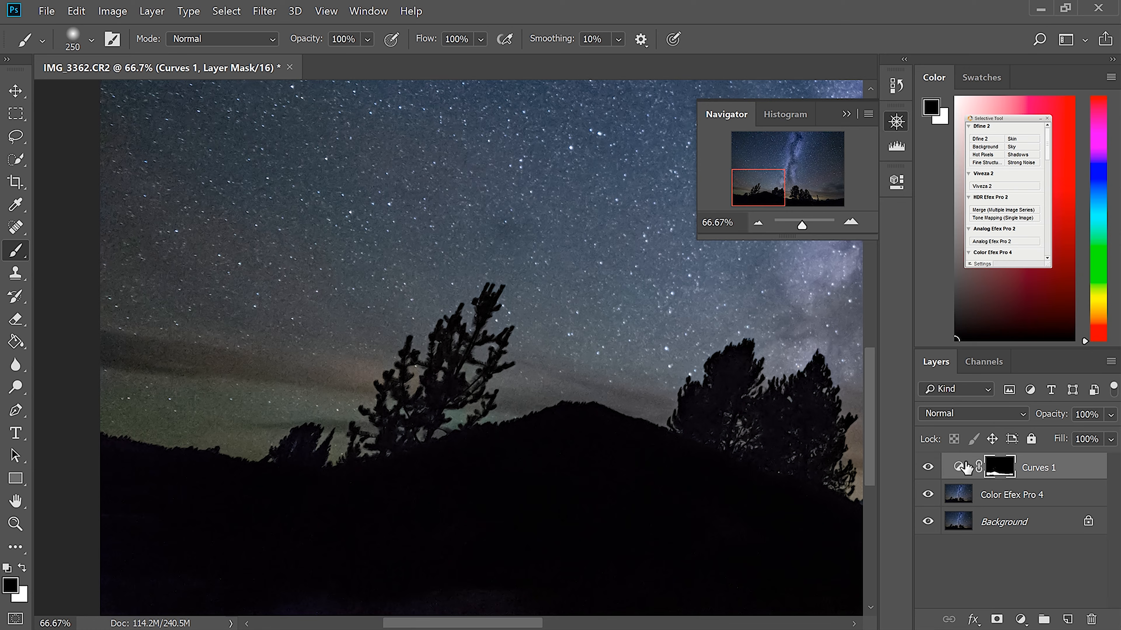
{"action": "key", "text": "ctrl+z"}
{"action": "mouse_move", "coordinate": [592, 285]}
{"action": "left_mouse_down"}
{"action": "mouse_move", "coordinate": [584, 265]}
{"action": "mouse_move", "coordinate": [671, 227]}
{"action": "mouse_move", "coordinate": [521, 212]}
{"action": "mouse_move", "coordinate": [626, 185]}
{"action": "mouse_move", "coordinate": [574, 159]}
{"action": "mouse_move", "coordinate": [627, 181]}
{"action": "left_mouse_up"}
{"action": "key", "text": "x"}
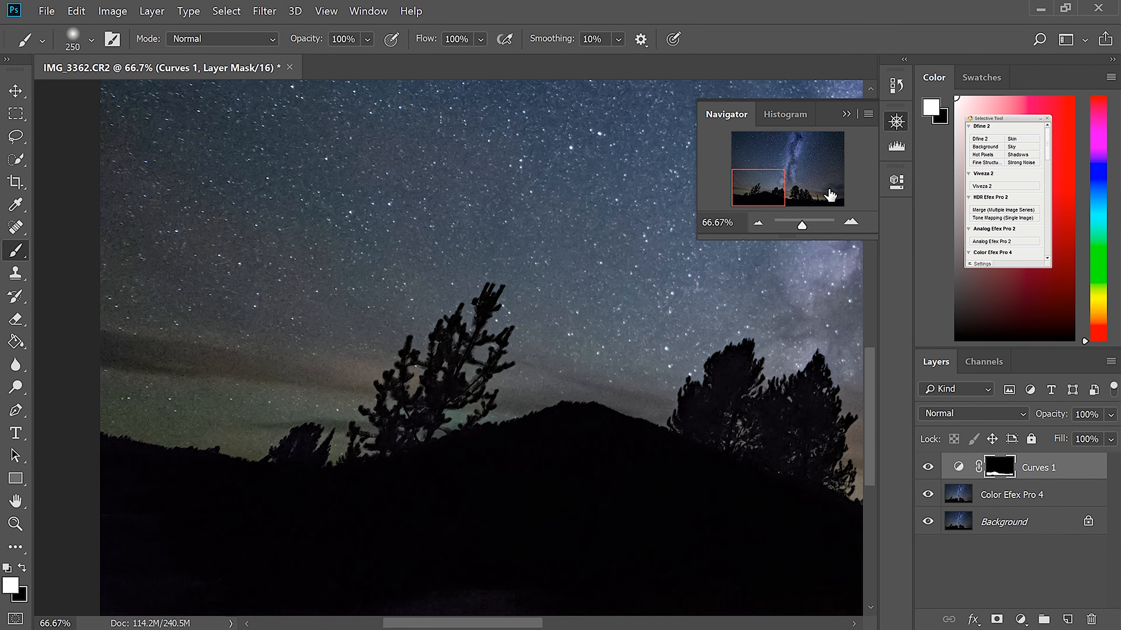
Step: Compare the photo with the Curves layer hidden and shown to examine the foreground darkening at 33.3%
{"action": "left_click", "coordinate": [758, 224]}
{"action": "left_click", "coordinate": [758, 224]}
{"action": "left_click", "coordinate": [758, 224]}
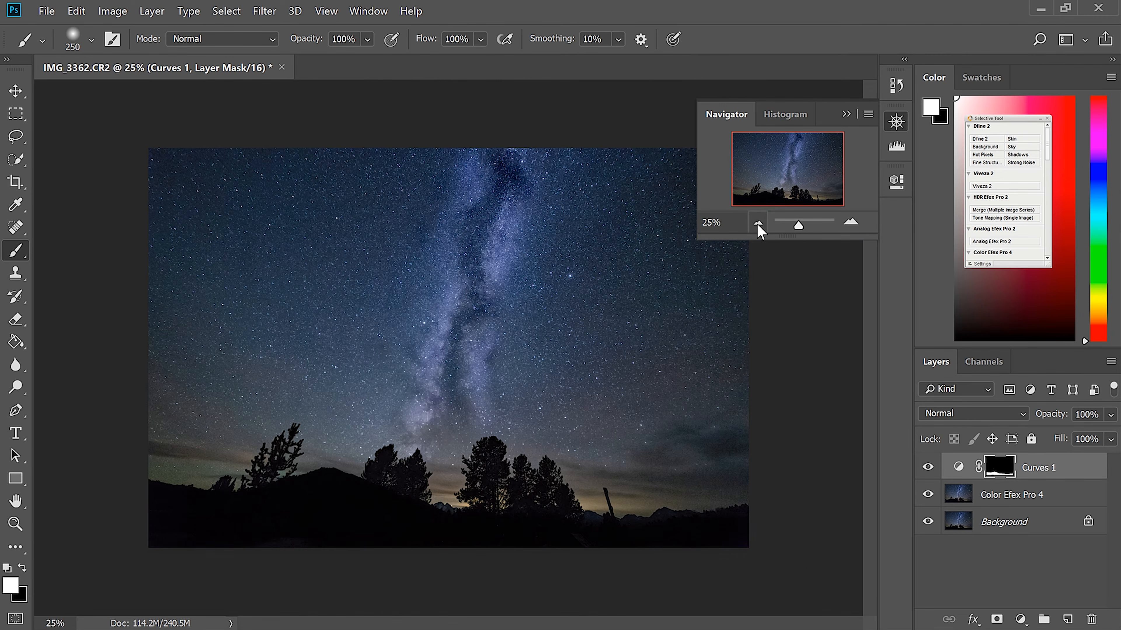
{"action": "left_click", "coordinate": [851, 225]}
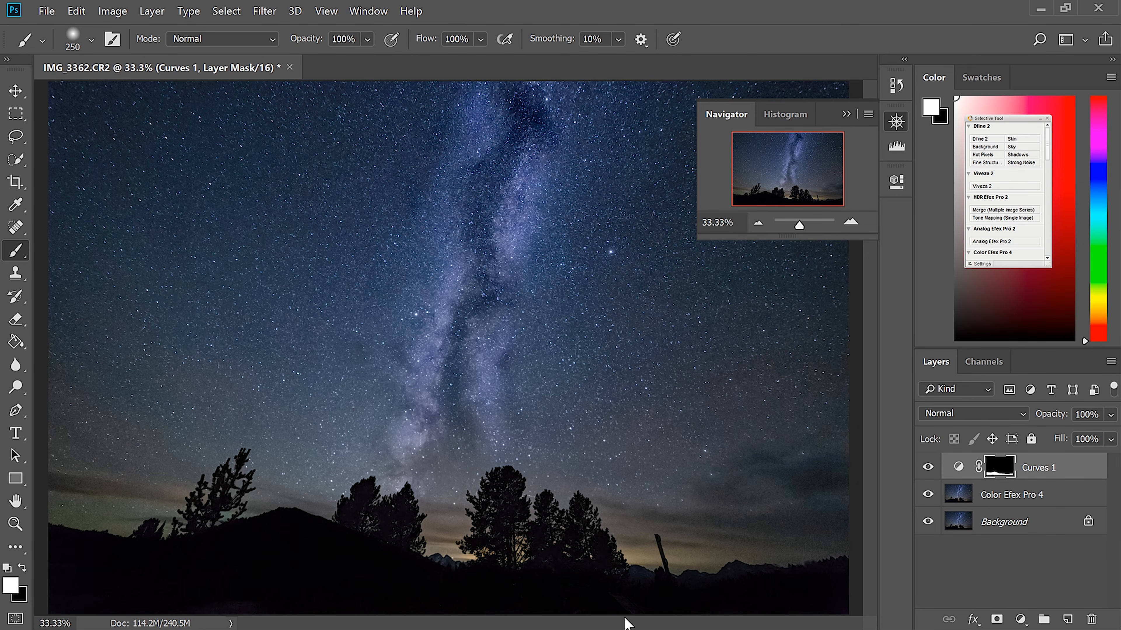
{"action": "left_click", "coordinate": [927, 468]}
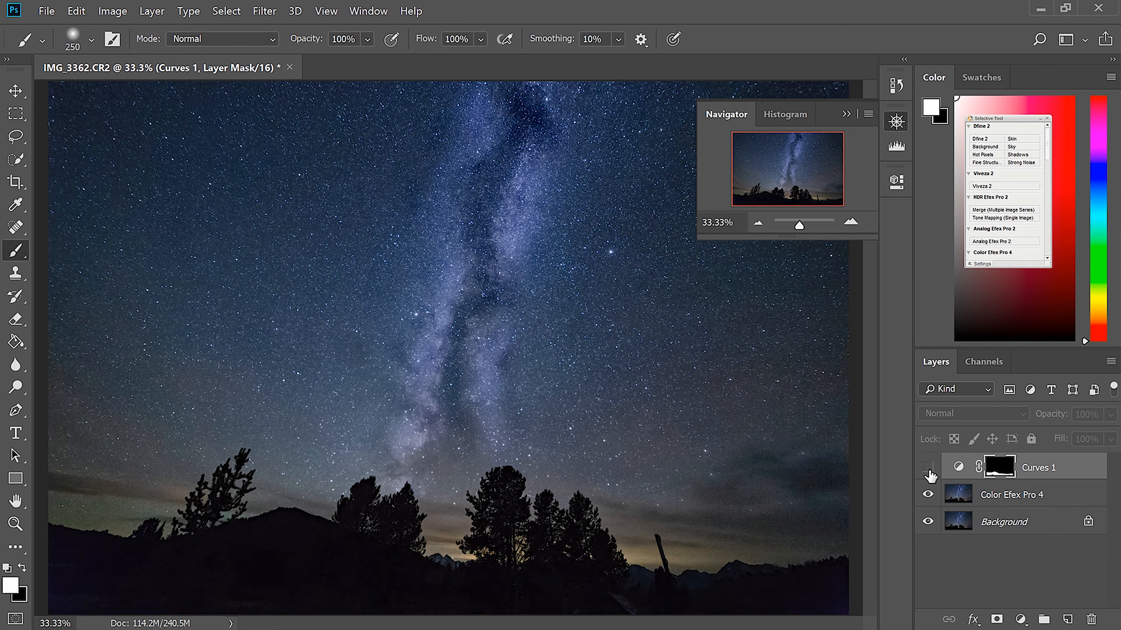
{"action": "left_click", "coordinate": [928, 468]}
{"action": "left_click", "coordinate": [928, 468]}
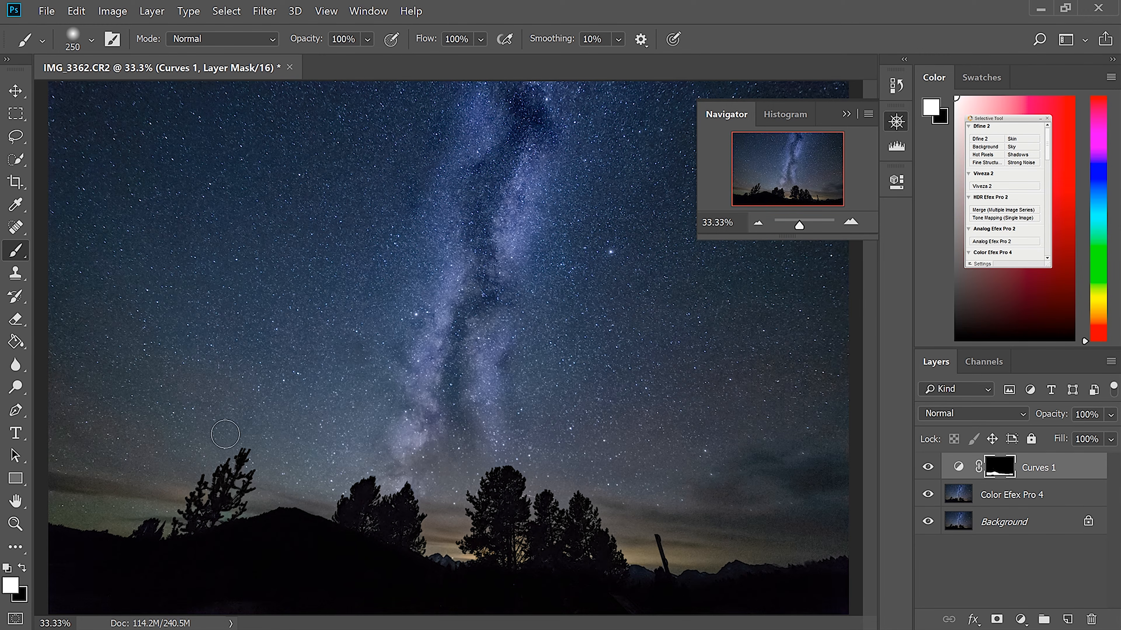
{"action": "key", "text": "x"}
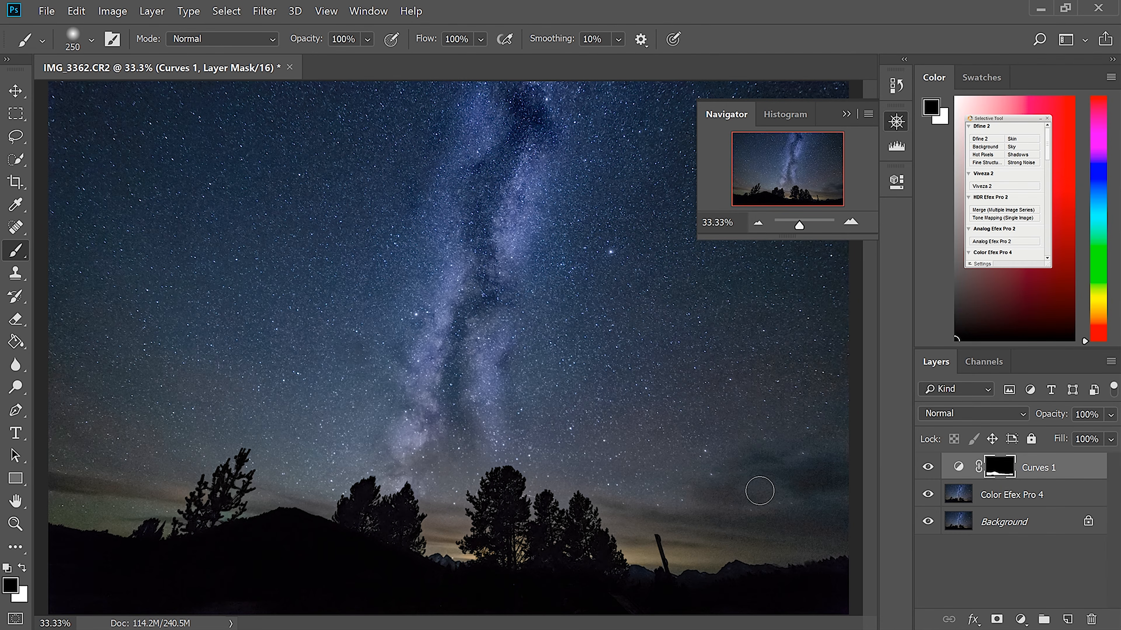
{"action": "key", "text": "x"}
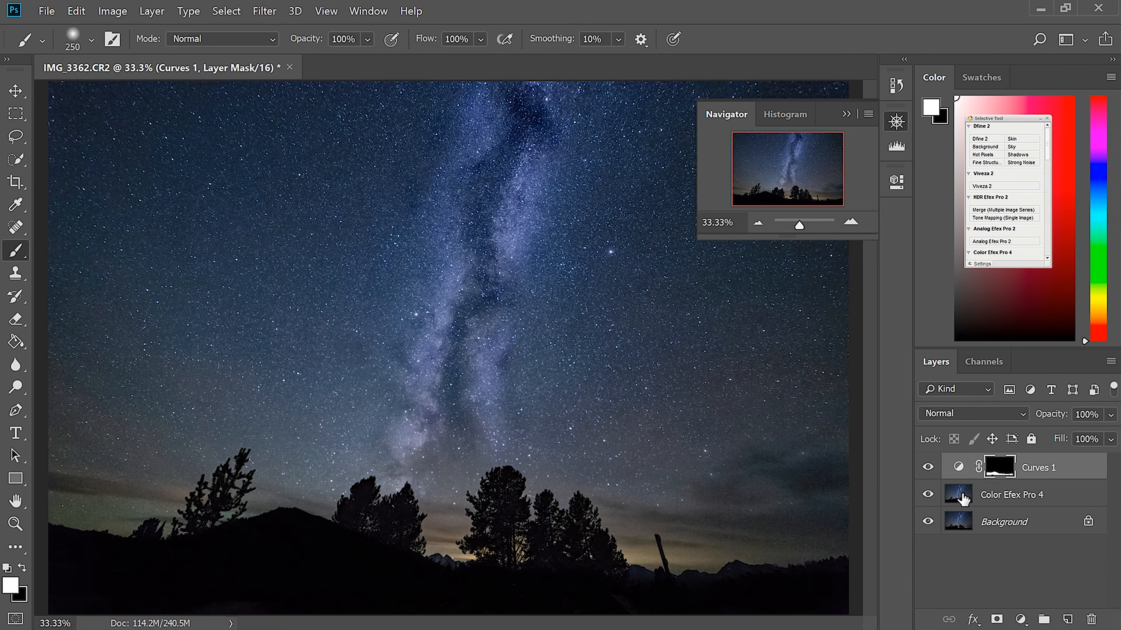
{"action": "left_click", "coordinate": [927, 471]}
{"action": "left_click", "coordinate": [926, 471]}
{"action": "left_click", "coordinate": [926, 470]}
{"action": "left_click", "coordinate": [927, 467]}
{"action": "left_click", "coordinate": [929, 467]}
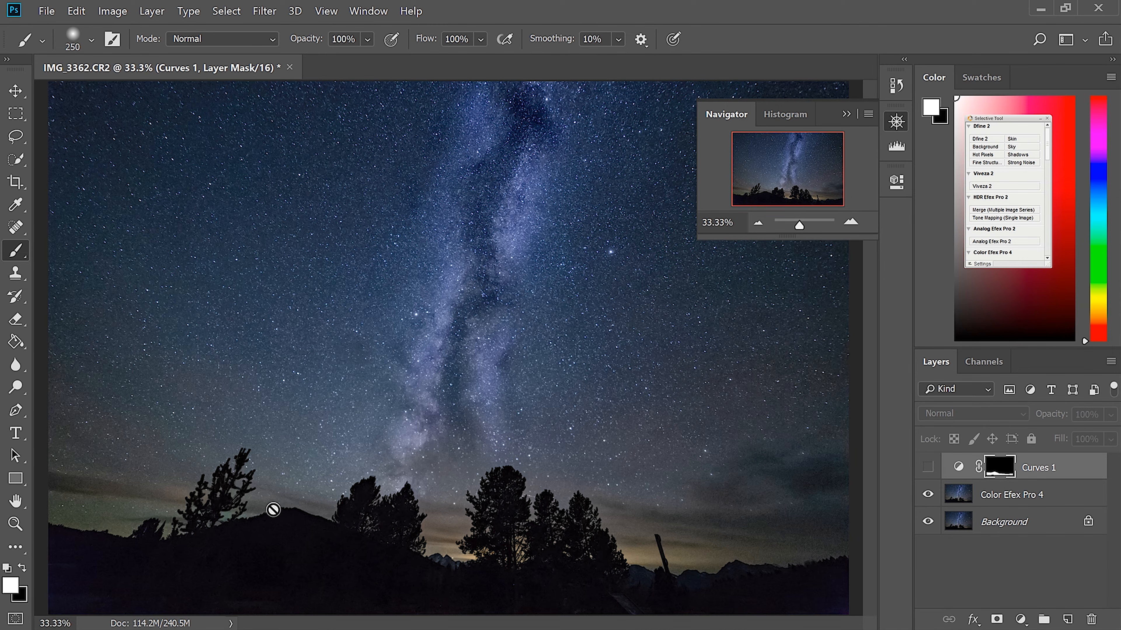
{"action": "left_click", "coordinate": [928, 467]}
{"action": "key", "text": "x"}
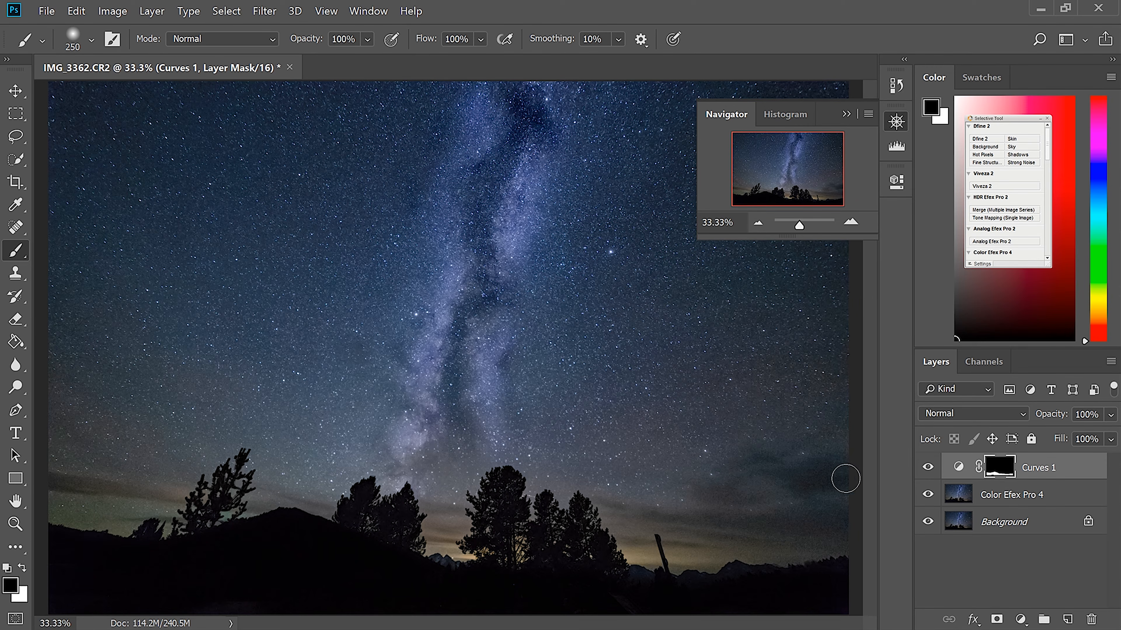
{"action": "left_click", "coordinate": [929, 469]}
{"action": "left_click", "coordinate": [929, 469]}
{"action": "left_click", "coordinate": [929, 469]}
{"action": "left_click", "coordinate": [929, 469]}
{"action": "left_click", "coordinate": [929, 468]}
{"action": "left_click", "coordinate": [929, 468]}
{"action": "left_click", "coordinate": [929, 469]}
{"action": "left_click", "coordinate": [929, 468]}
Step: Stamp all visible layers into a new layer and remove the leaning post beside the trees with the Spot Healing Brush
{"action": "key", "text": "ctrl+shift+alt+e"}
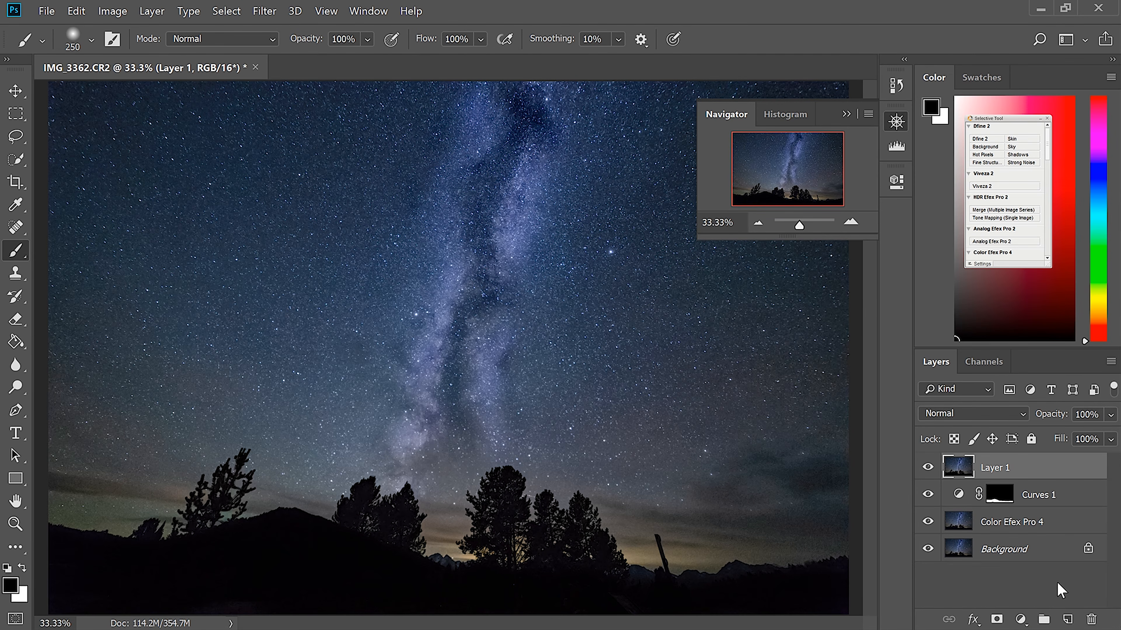
{"action": "left_click", "coordinate": [21, 233]}
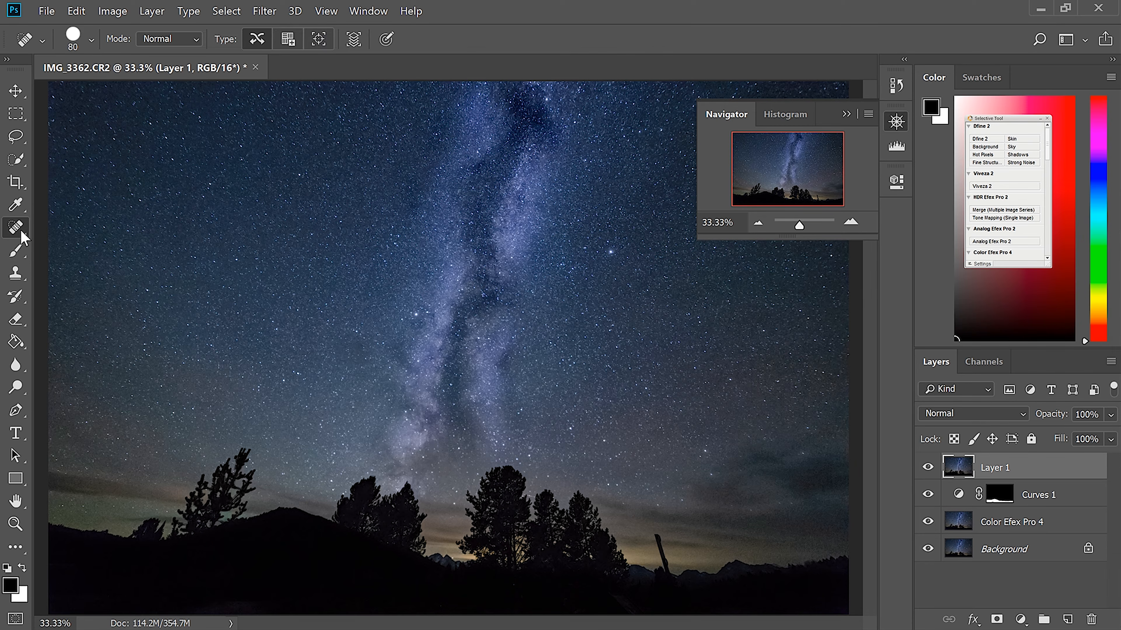
{"action": "right_click", "coordinate": [21, 238]}
{"action": "left_click", "coordinate": [81, 223]}
{"action": "left_click", "coordinate": [850, 222]}
{"action": "left_click", "coordinate": [852, 222]}
{"action": "left_click", "coordinate": [851, 222]}
{"action": "left_click_drag", "start_coordinate": [792, 174], "coordinate": [813, 201]}
{"action": "mouse_move", "coordinate": [474, 249]}
{"action": "left_mouse_down"}
{"action": "mouse_move", "coordinate": [512, 337]}
{"action": "mouse_move", "coordinate": [519, 426]}
{"action": "mouse_move", "coordinate": [542, 425]}
{"action": "mouse_move", "coordinate": [551, 459]}
{"action": "mouse_move", "coordinate": [645, 485]}
{"action": "mouse_move", "coordinate": [575, 474]}
{"action": "left_mouse_up"}
{"action": "left_click", "coordinate": [758, 223]}
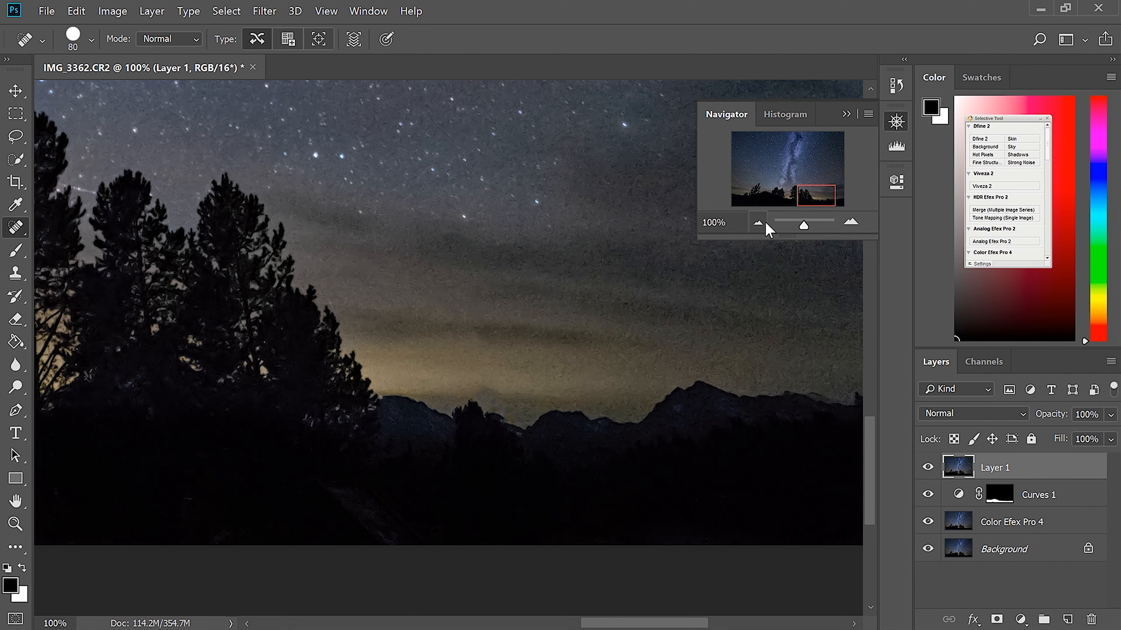
Step: Inspect the horizon, trees and foreground at 100% for remaining distractions, and return to viewing the whole photo
{"action": "left_click_drag", "start_coordinate": [822, 191], "coordinate": [813, 188]}
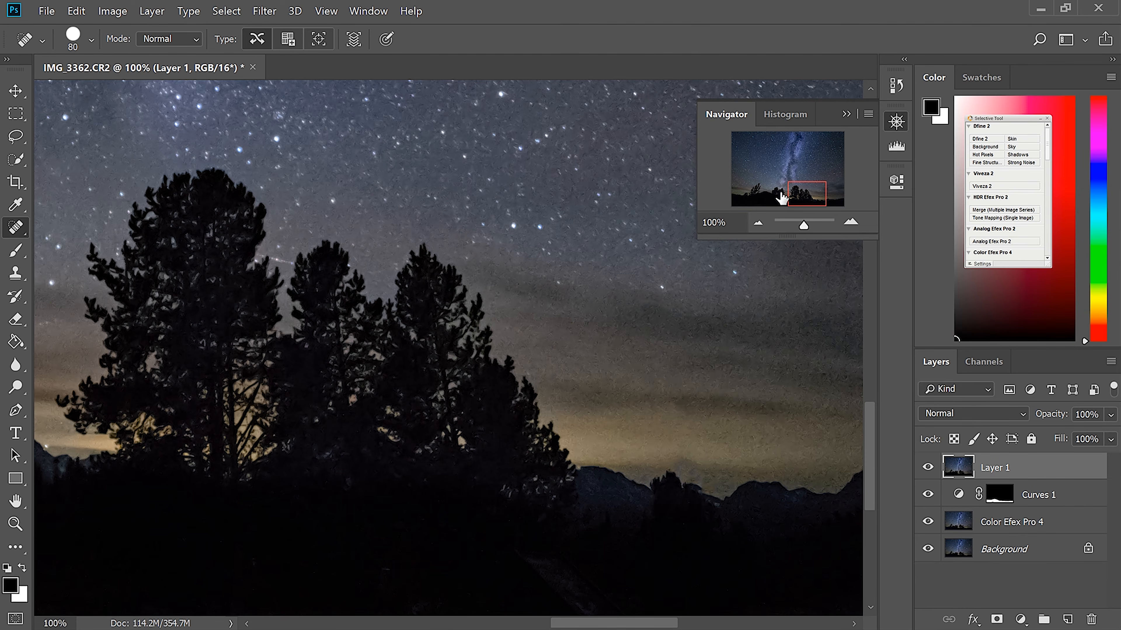
{"action": "left_click_drag", "start_coordinate": [796, 200], "coordinate": [722, 204]}
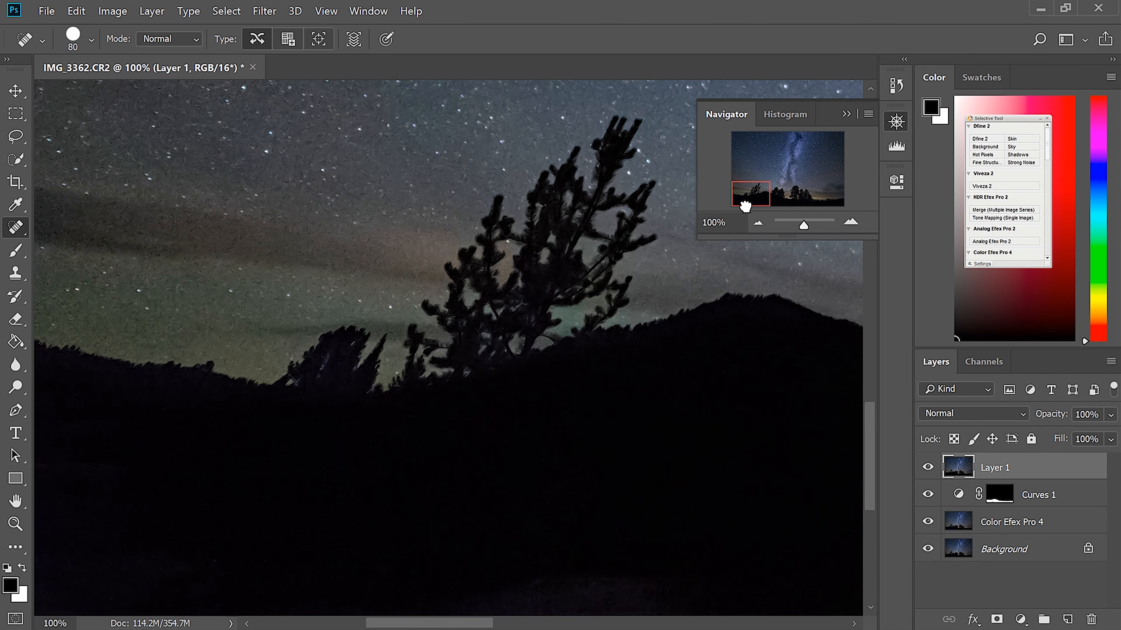
{"action": "left_click_drag", "start_coordinate": [745, 201], "coordinate": [819, 216]}
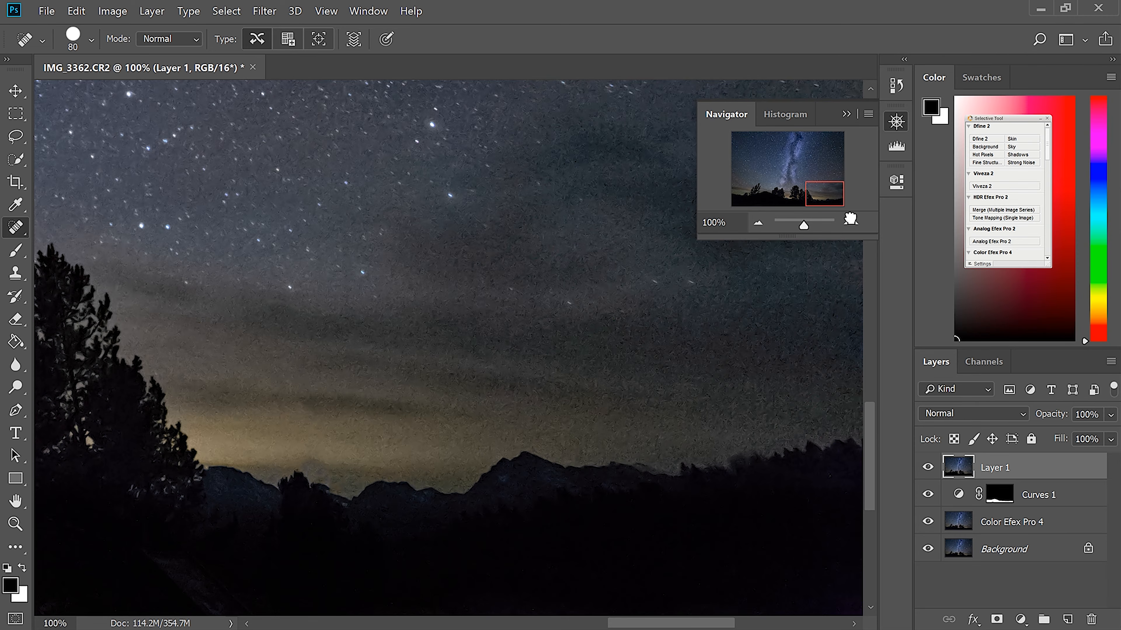
{"action": "left_click", "coordinate": [836, 488]}
{"action": "left_click", "coordinate": [757, 224]}
{"action": "left_click", "coordinate": [759, 228]}
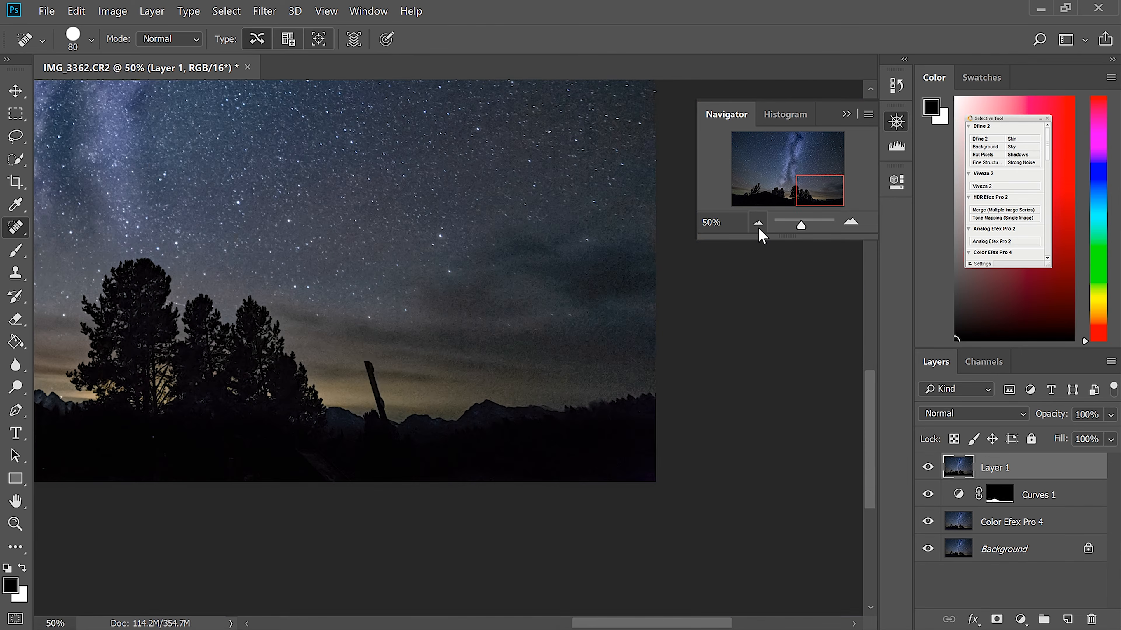
{"action": "left_click", "coordinate": [759, 227]}
{"action": "left_click", "coordinate": [758, 227]}
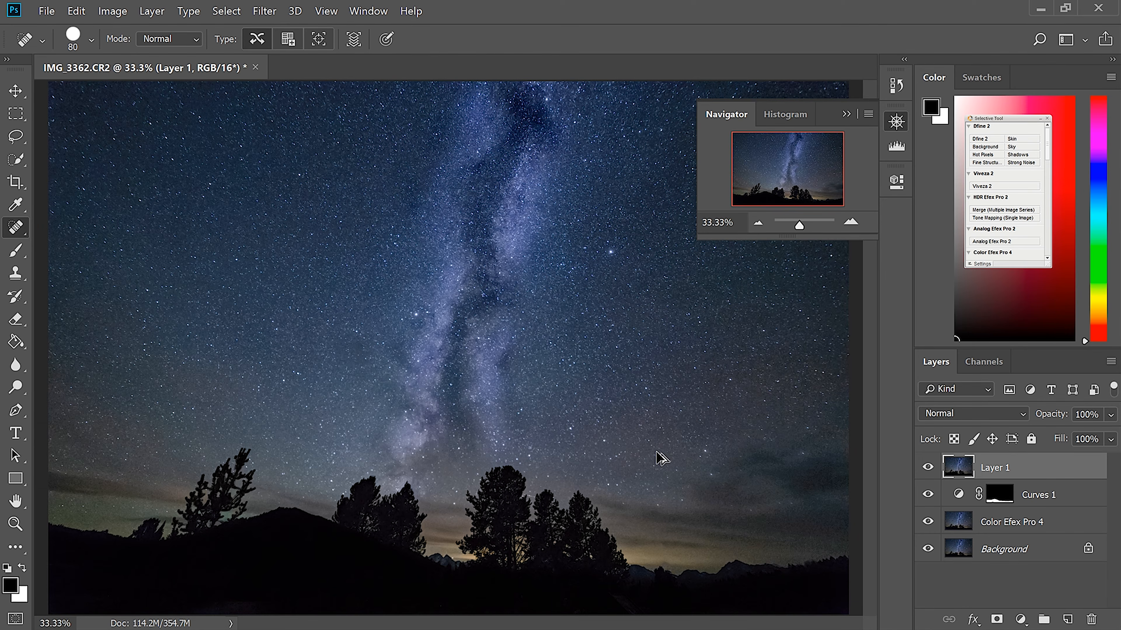
Step: Stamp all visible layers into another new layer at the top of the stack and show the whole photo at 25%
{"action": "key", "text": "ctrl+shift+alt+e"}
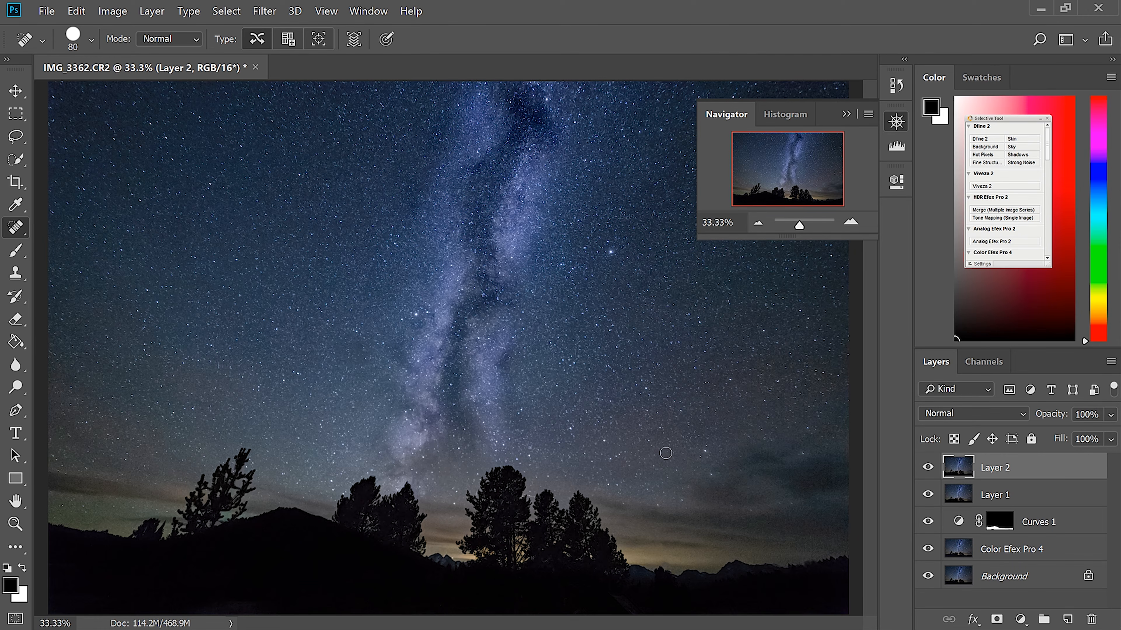
{"action": "left_click", "coordinate": [848, 114]}
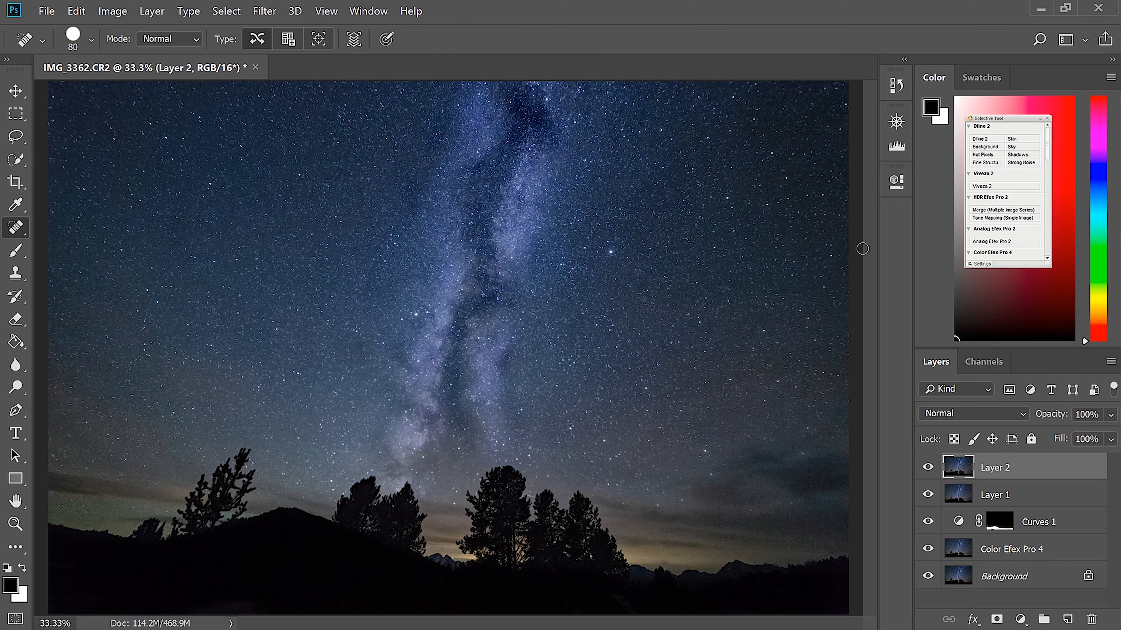
{"action": "left_click", "coordinate": [896, 121]}
{"action": "left_click", "coordinate": [758, 223]}
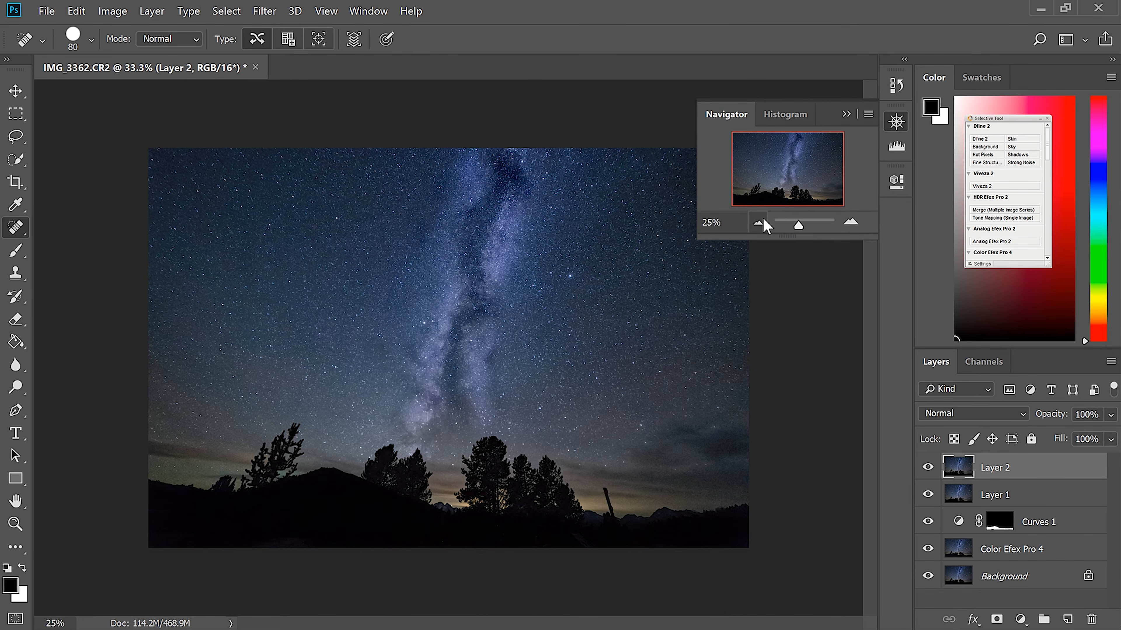
{"action": "left_click", "coordinate": [846, 113]}
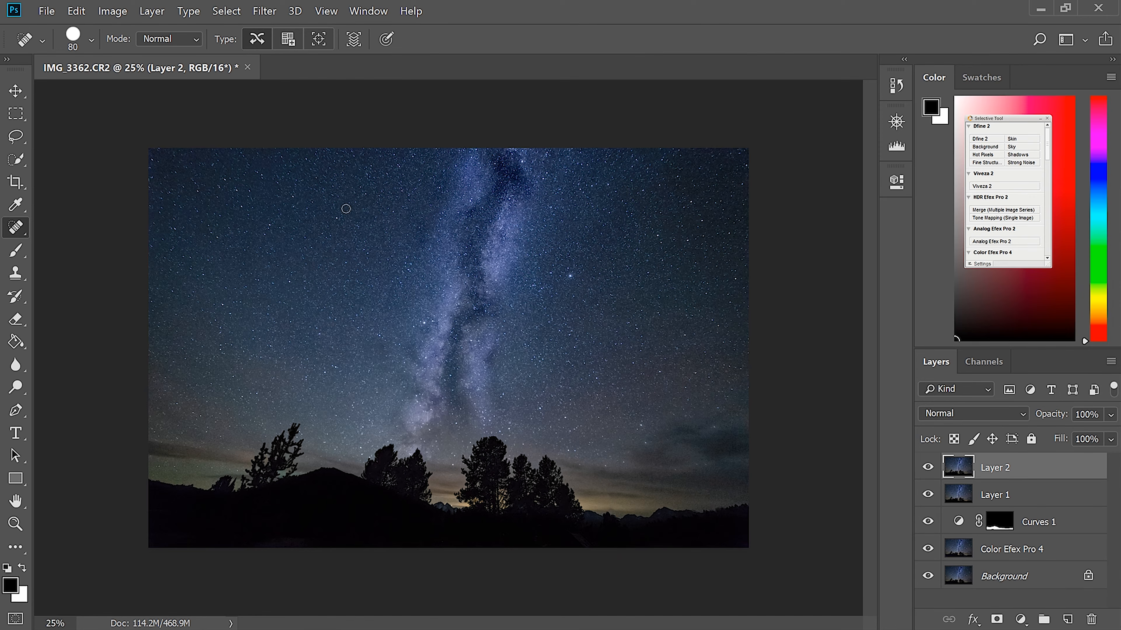
Step: Apply a High Pass filter with a radius of 700.6 pixels to the new top layer
{"action": "left_click", "coordinate": [263, 11]}
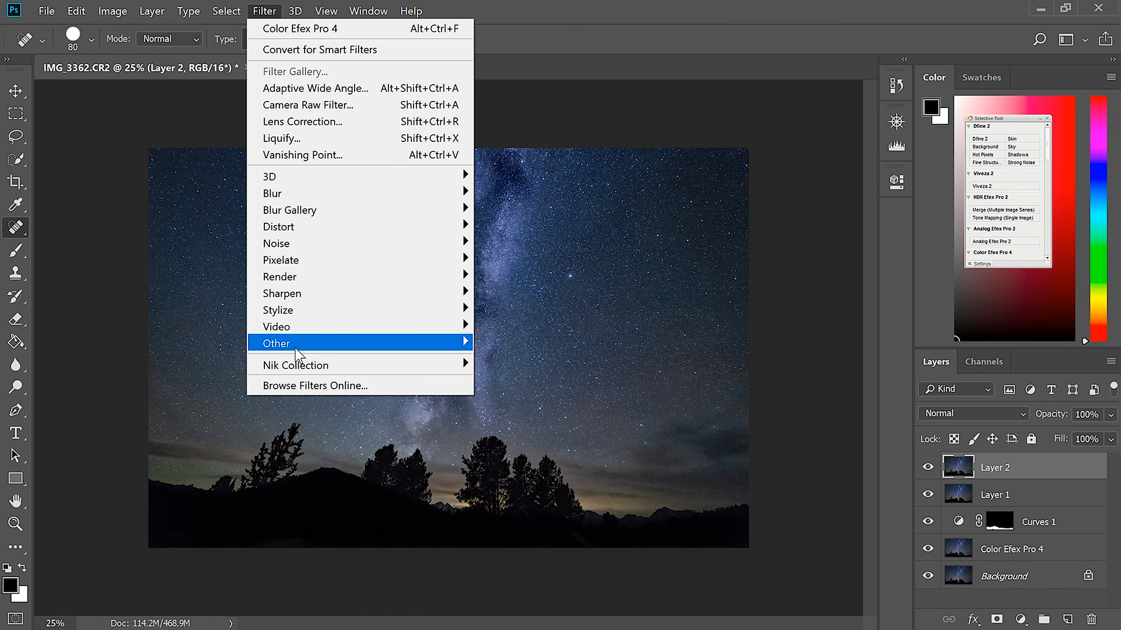
{"action": "mouse_move", "coordinate": [475, 352]}
{"action": "left_click", "coordinate": [512, 360]}
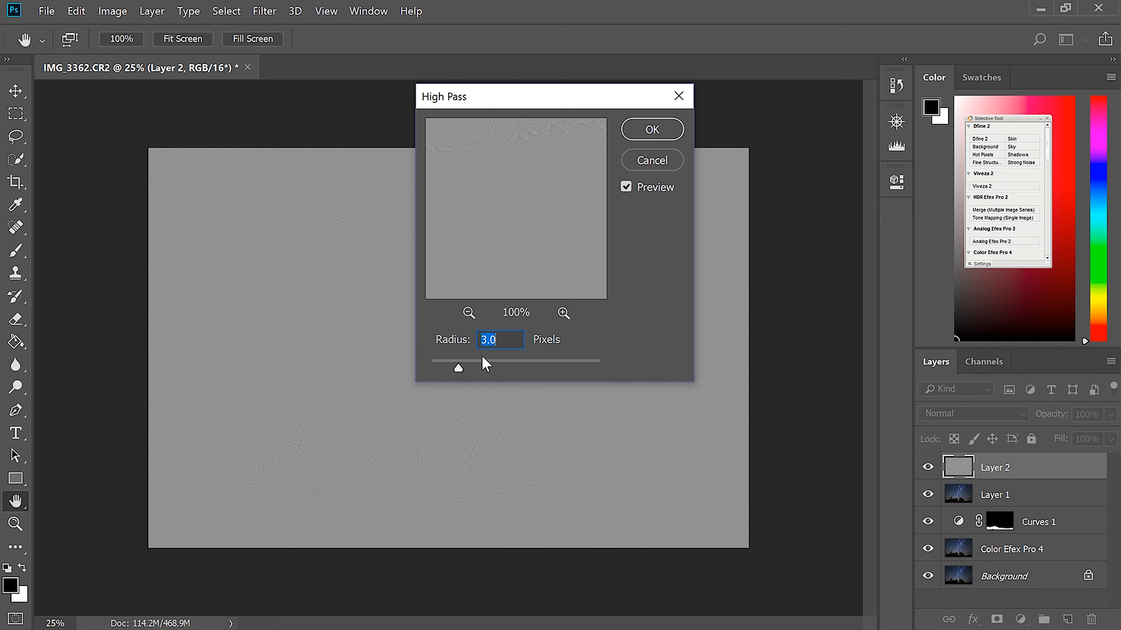
{"action": "left_click", "coordinate": [588, 368]}
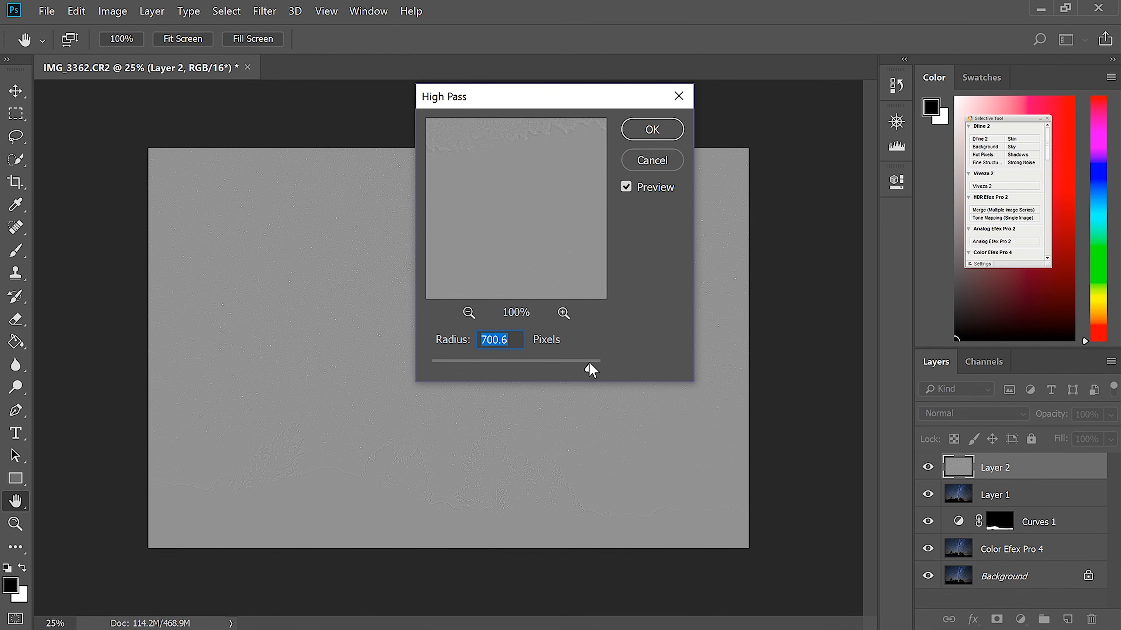
{"action": "left_click", "coordinate": [634, 132]}
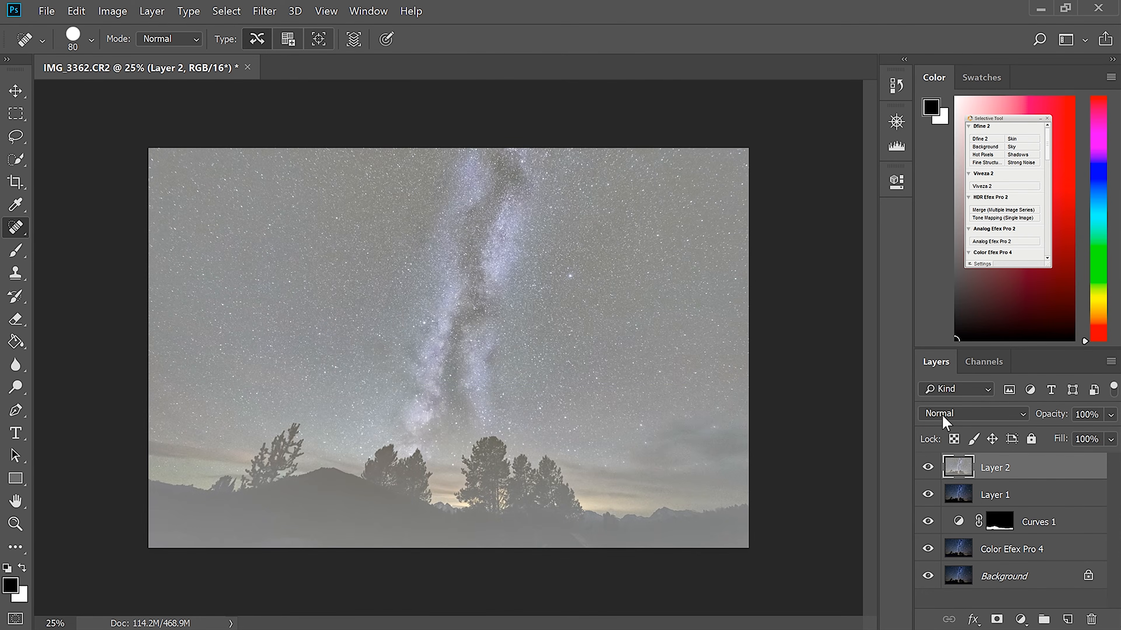
Step: Try the Overlay blend mode on the top layer, and undo it together with the High Pass filter
{"action": "left_click", "coordinate": [942, 417]}
{"action": "left_click", "coordinate": [942, 205]}
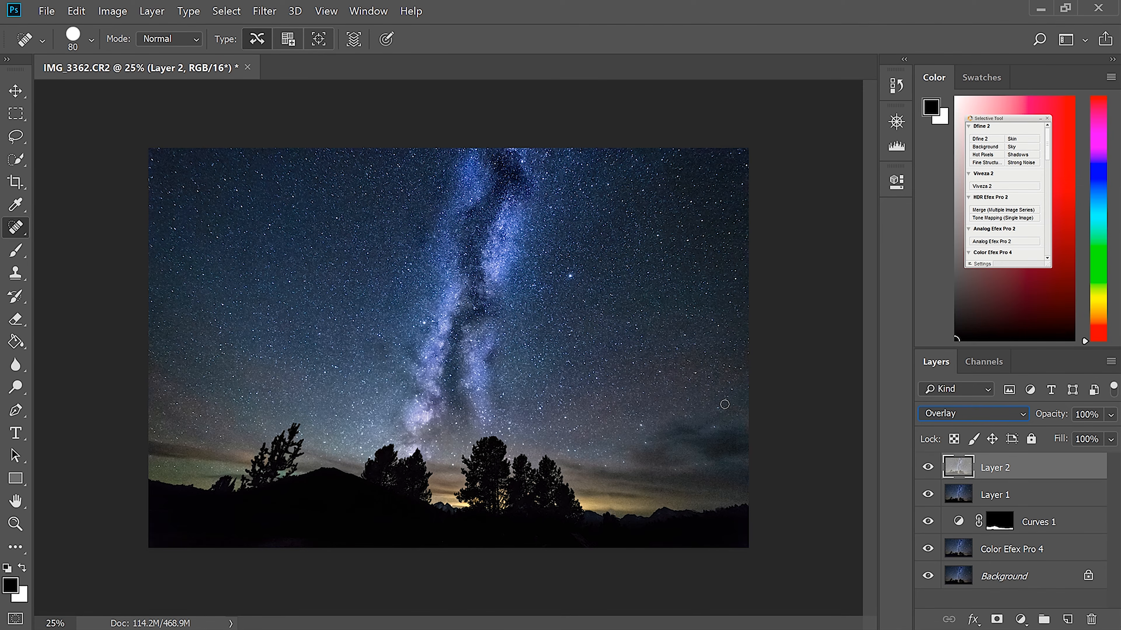
{"action": "key", "text": "shift+alt+n"}
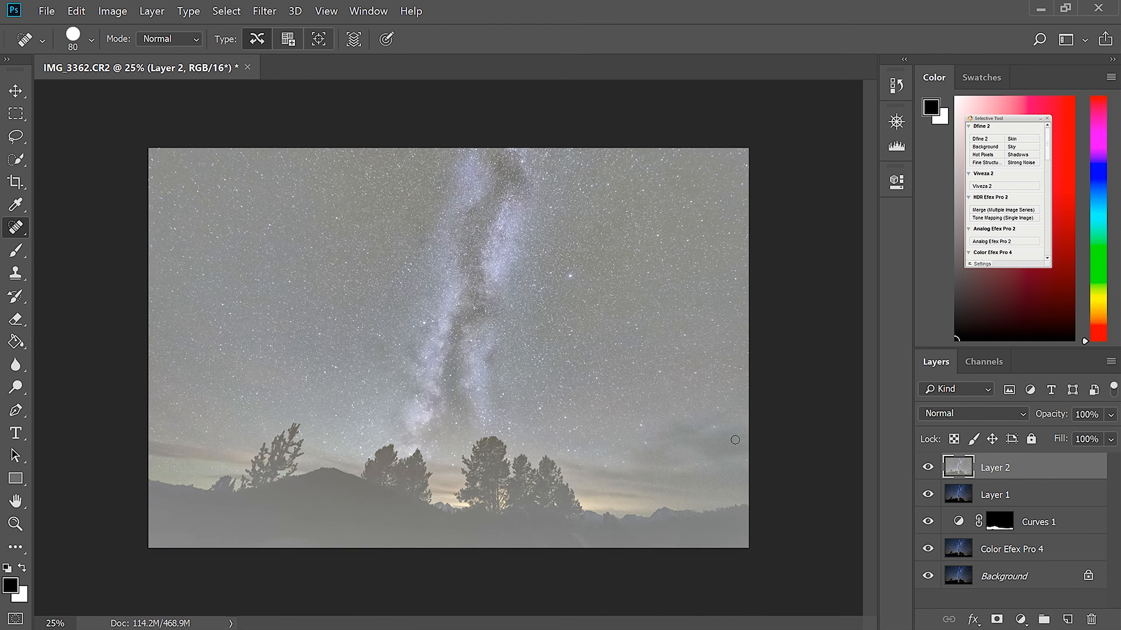
{"action": "key", "text": "ctrl+alt+z"}
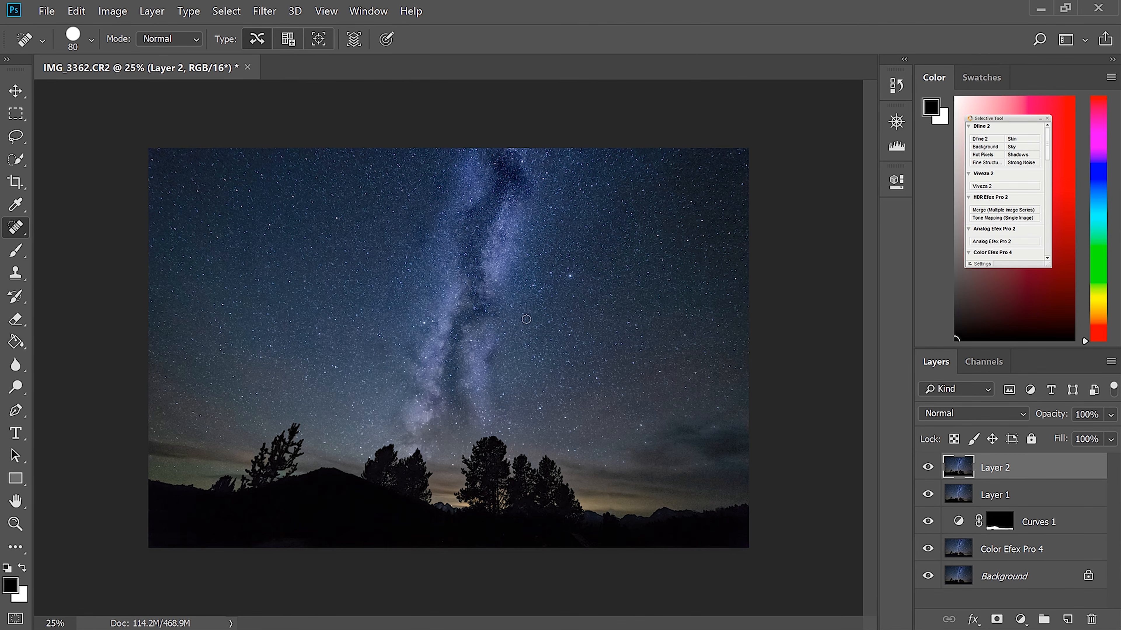
Step: Apply a High Pass filter with a radius of 3 pixels to the top layer
{"action": "left_click", "coordinate": [264, 12]}
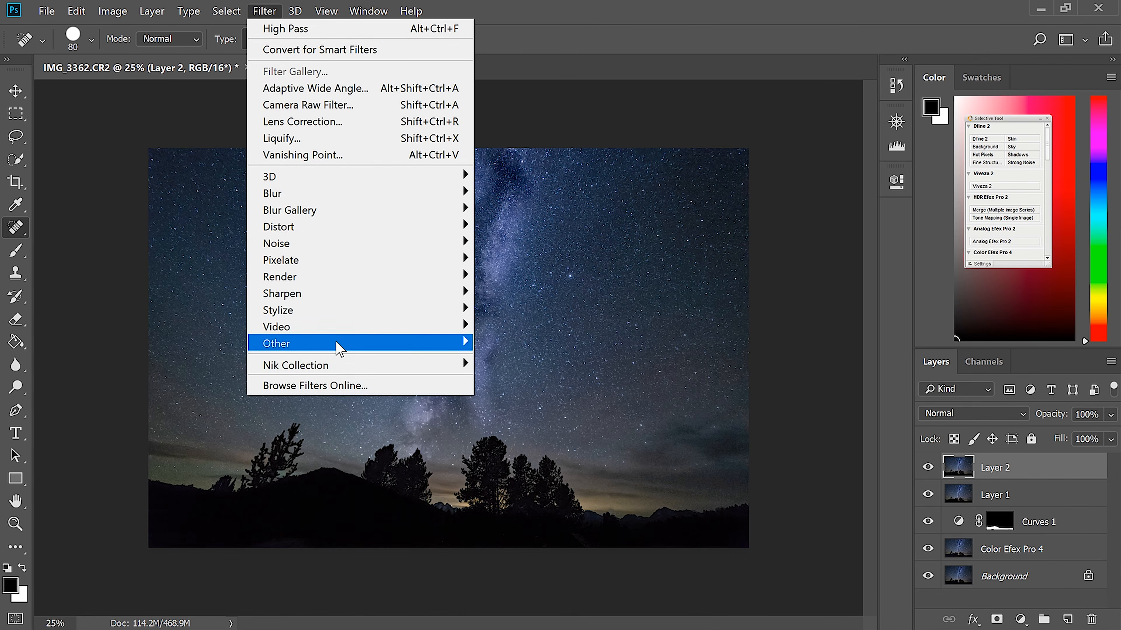
{"action": "mouse_move", "coordinate": [341, 344]}
{"action": "left_click", "coordinate": [511, 360]}
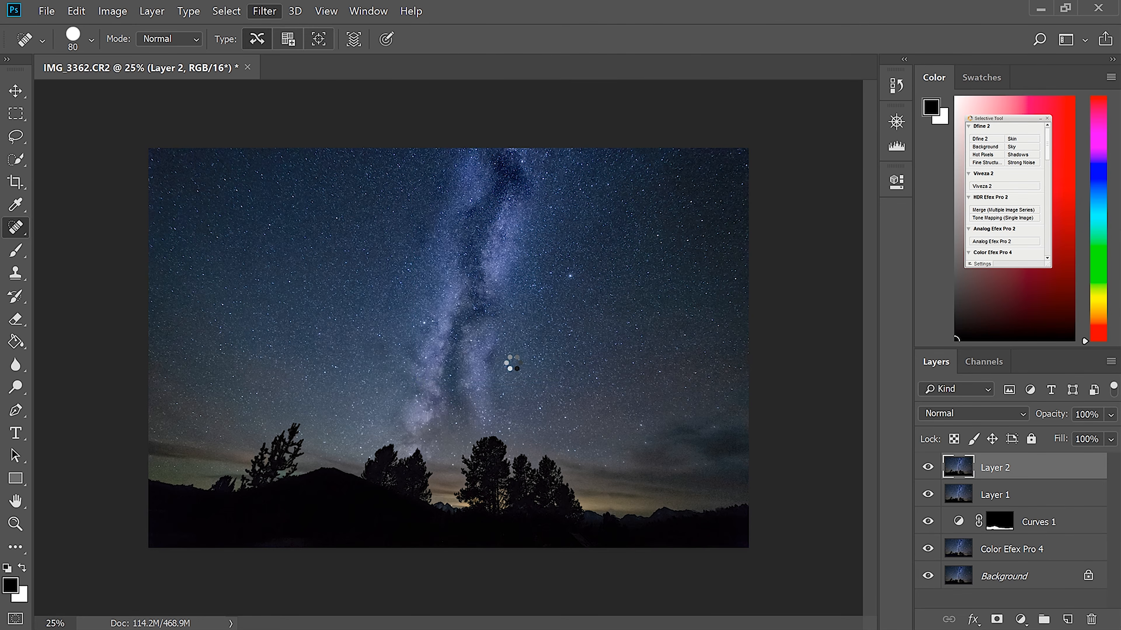
{"action": "left_click", "coordinate": [466, 364]}
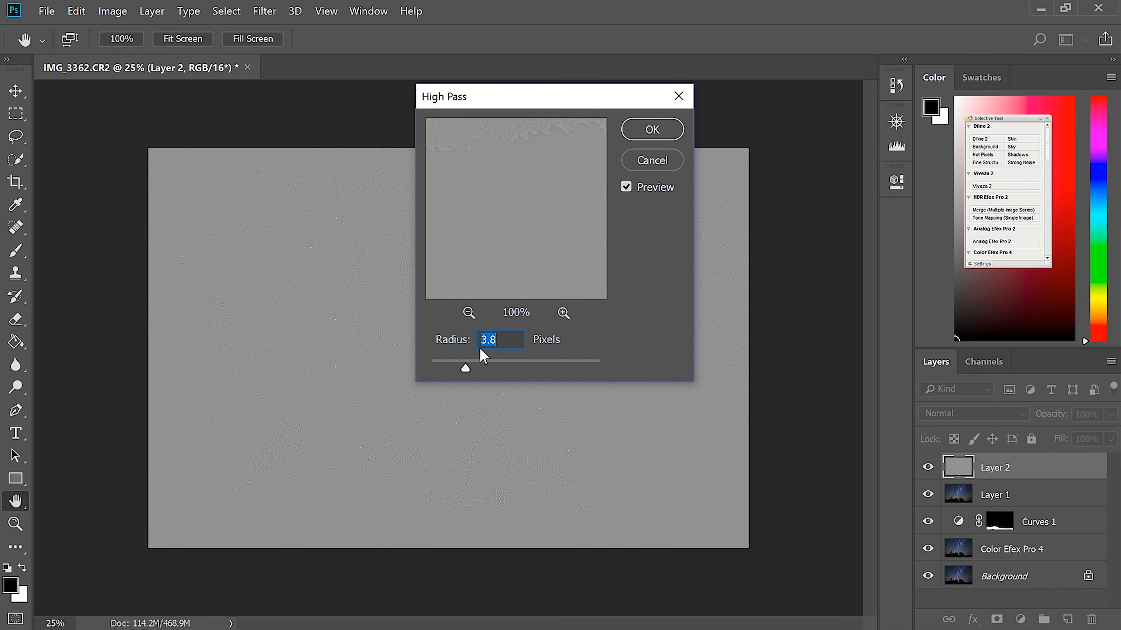
{"action": "type", "text": "3"}
{"action": "left_click", "coordinate": [650, 128]}
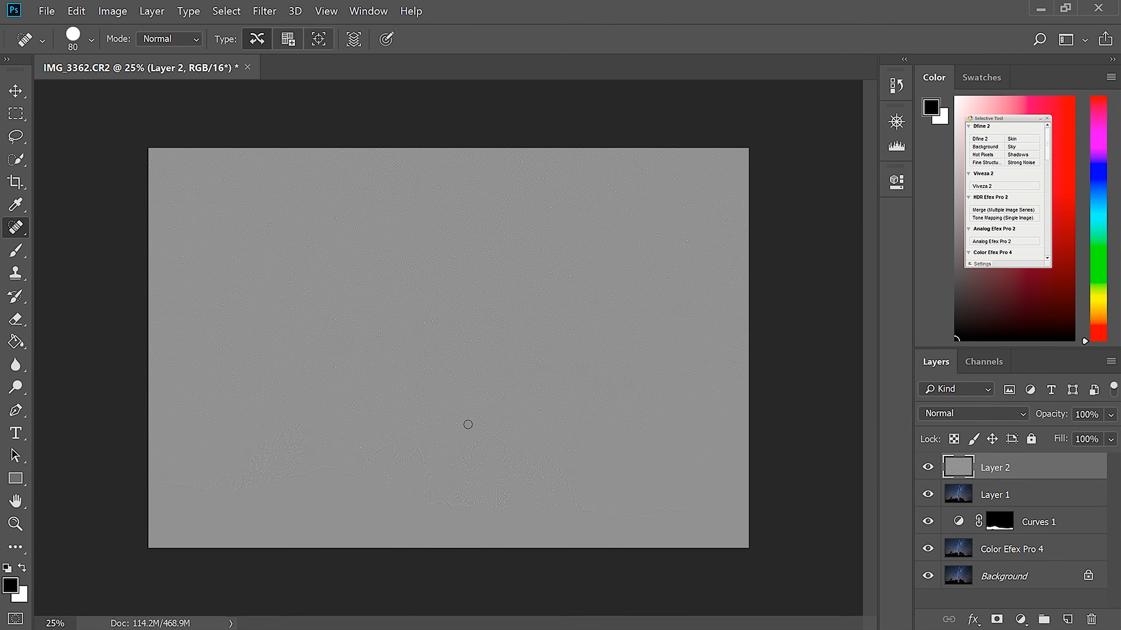
Step: Try the Linear Burn, Subtract and Hard Mix blend modes on the high-pass layer
{"action": "left_click", "coordinate": [988, 414]}
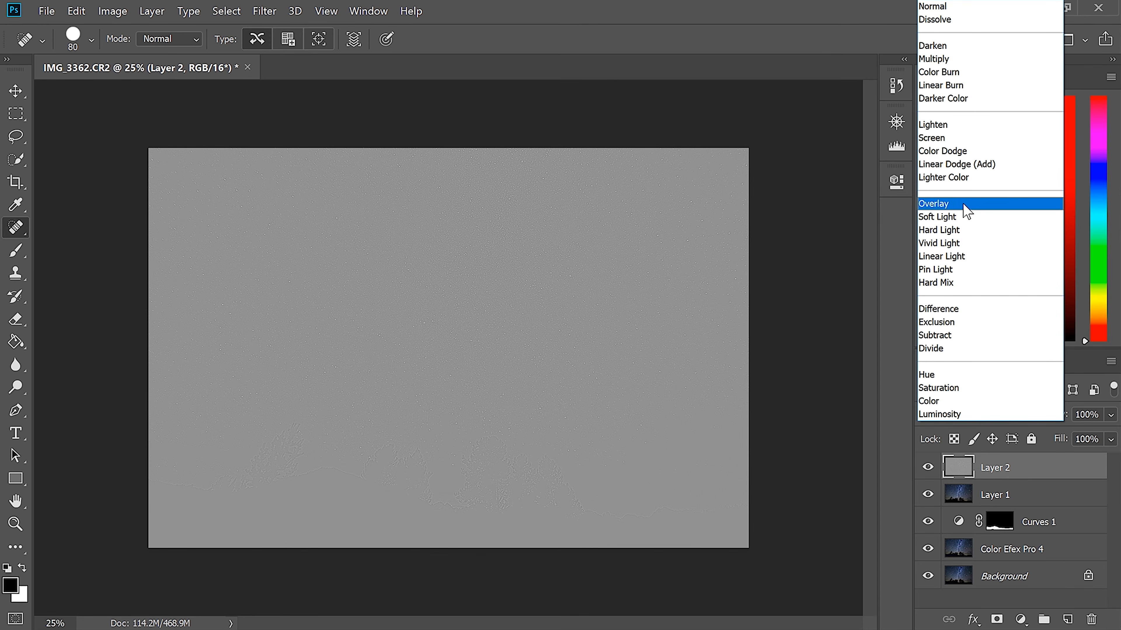
{"action": "left_click", "coordinate": [962, 85]}
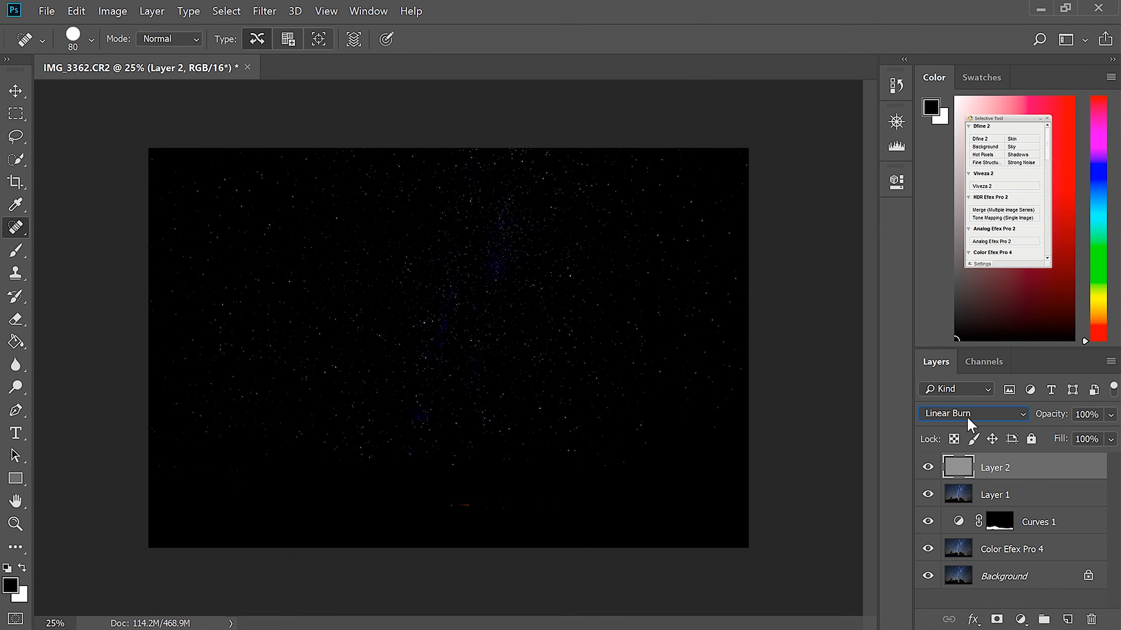
{"action": "left_click", "coordinate": [968, 424]}
{"action": "left_click", "coordinate": [961, 333]}
{"action": "left_click", "coordinate": [963, 415]}
{"action": "left_click", "coordinate": [965, 279]}
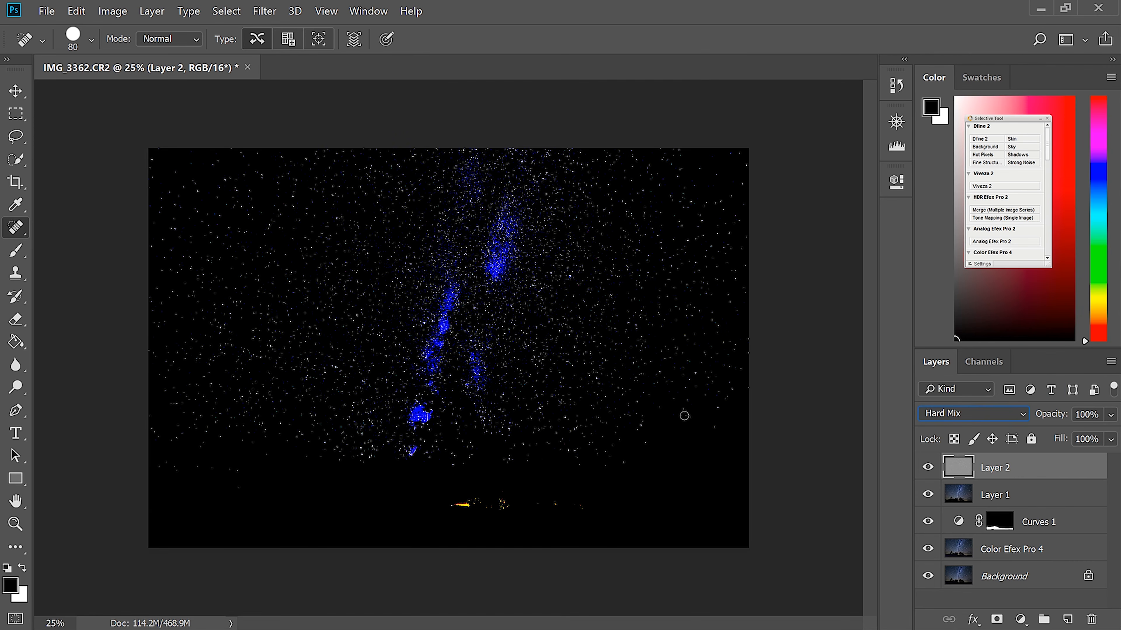
Step: Set the high-pass layer's blend mode to Overlay and add a layer mask inverted to black
{"action": "left_click", "coordinate": [949, 420]}
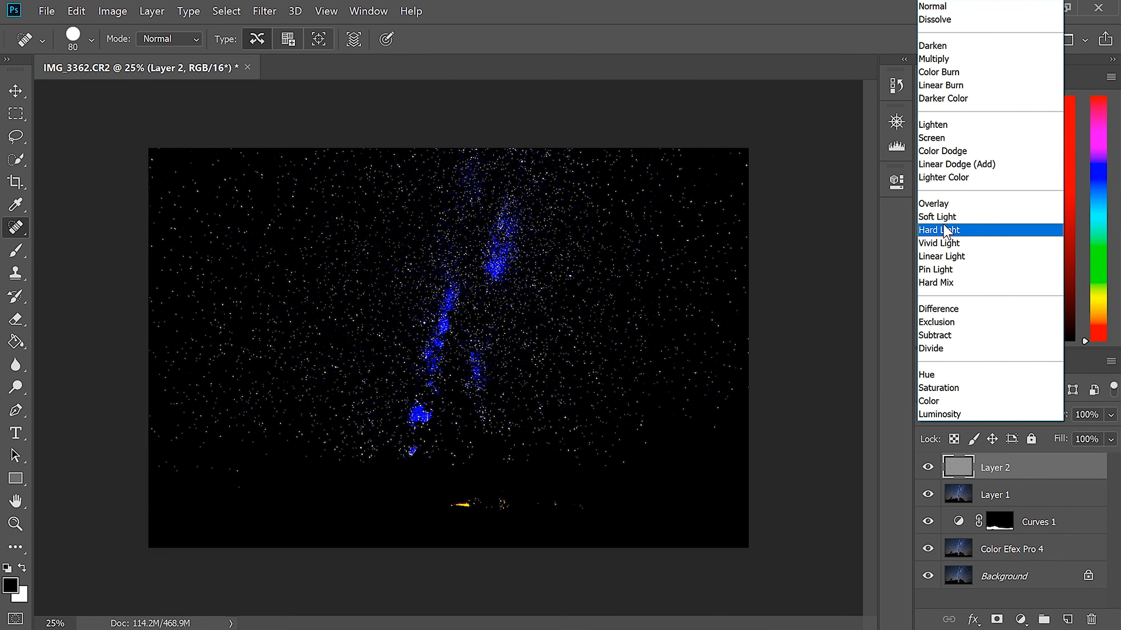
{"action": "left_click", "coordinate": [958, 208]}
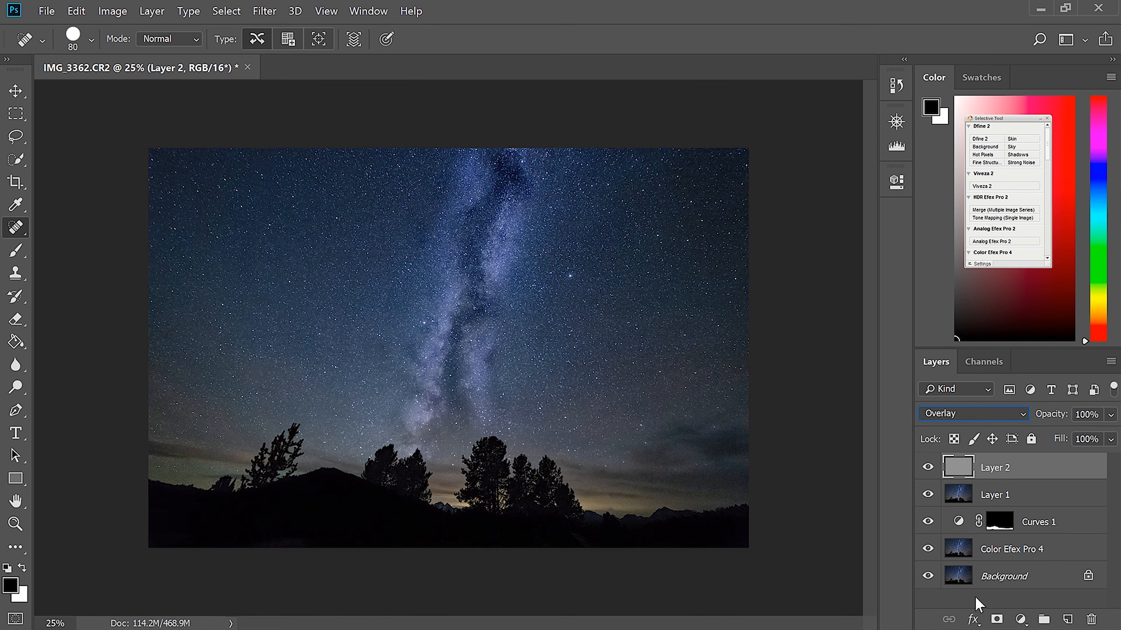
{"action": "left_click", "coordinate": [997, 620]}
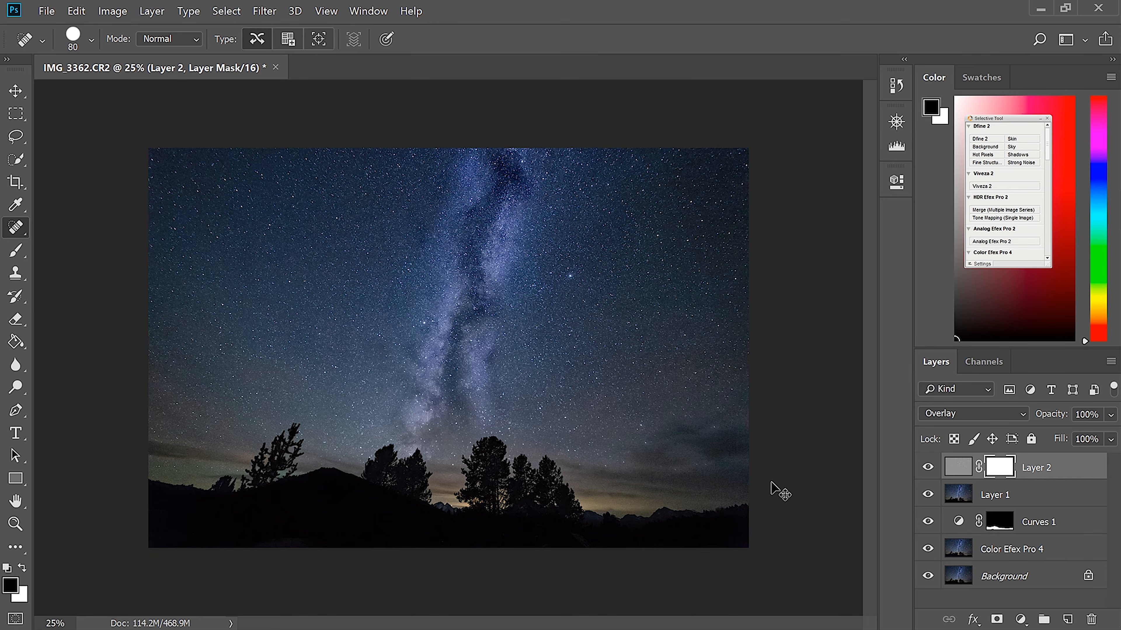
{"action": "key", "text": "ctrl+i"}
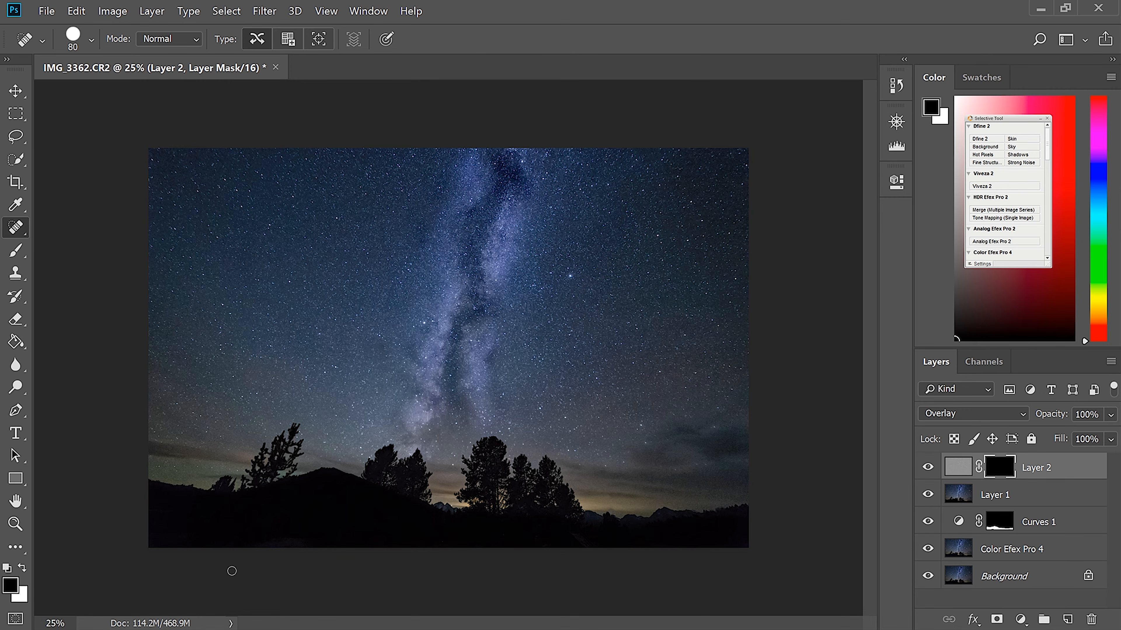
Step: Paint white over the Milky Way on Layer 2's mask with a soft 250-pixel brush at 100% opacity
{"action": "key", "text": "x"}
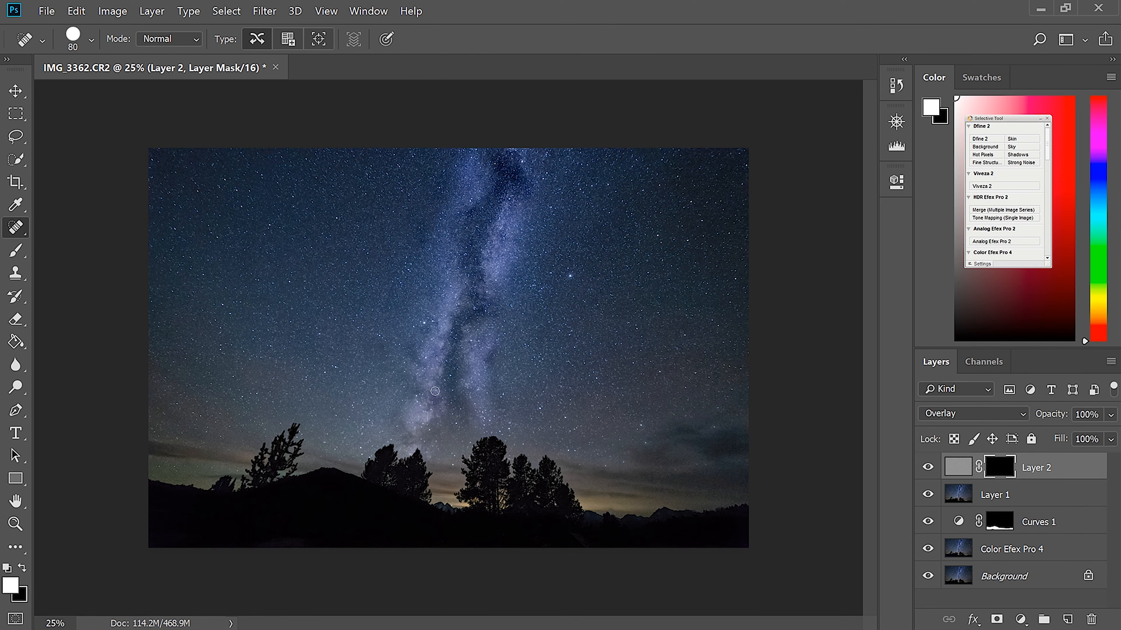
{"action": "key", "text": "b"}
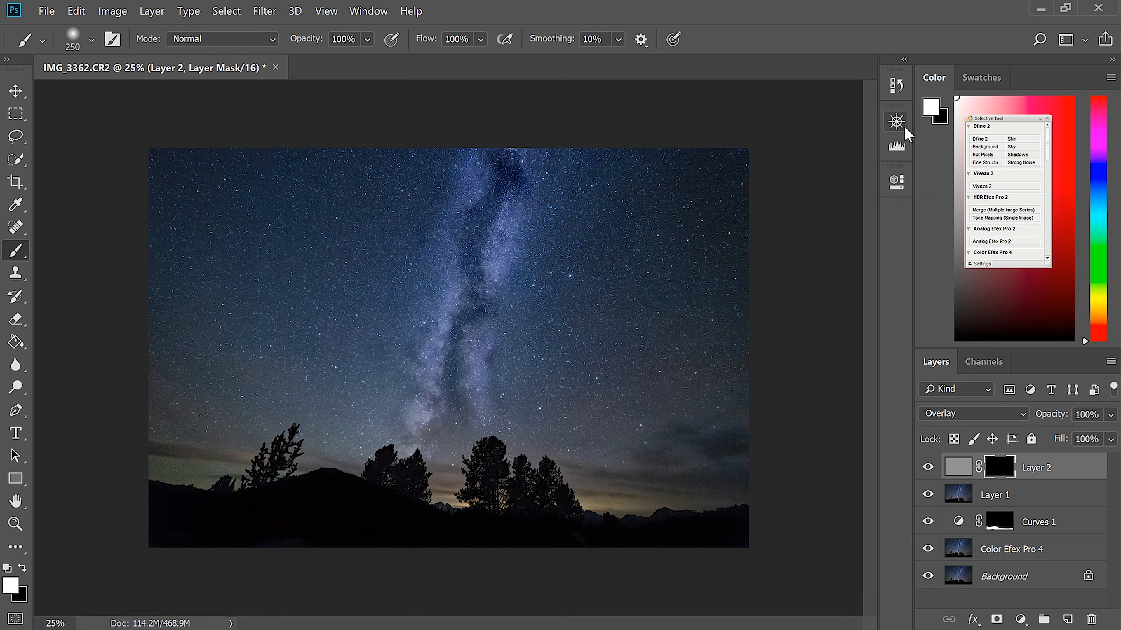
{"action": "left_click", "coordinate": [900, 125]}
{"action": "left_click", "coordinate": [845, 230]}
{"action": "left_click", "coordinate": [845, 230]}
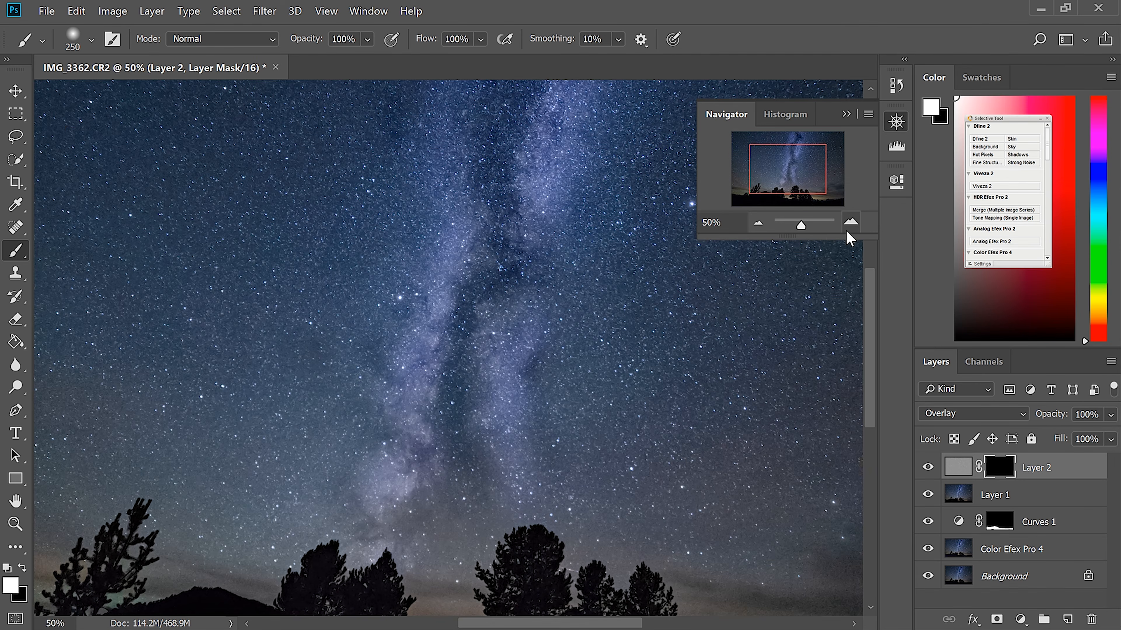
{"action": "left_click_drag", "start_coordinate": [375, 490], "coordinate": [406, 406]}
{"action": "mouse_move", "coordinate": [433, 290]}
{"action": "left_mouse_down"}
{"action": "mouse_move", "coordinate": [415, 414]}
{"action": "mouse_move", "coordinate": [387, 483]}
{"action": "left_mouse_up"}
{"action": "mouse_move", "coordinate": [508, 408]}
{"action": "left_mouse_down"}
{"action": "mouse_move", "coordinate": [528, 326]}
{"action": "mouse_move", "coordinate": [500, 396]}
{"action": "mouse_move", "coordinate": [528, 482]}
{"action": "mouse_move", "coordinate": [497, 346]}
{"action": "mouse_move", "coordinate": [533, 332]}
{"action": "mouse_move", "coordinate": [560, 298]}
{"action": "left_mouse_up"}
{"action": "left_click_drag", "start_coordinate": [807, 181], "coordinate": [806, 151]}
{"action": "mouse_move", "coordinate": [532, 271]}
{"action": "left_mouse_down"}
{"action": "mouse_move", "coordinate": [540, 341]}
{"action": "mouse_move", "coordinate": [569, 253]}
{"action": "mouse_move", "coordinate": [621, 179]}
{"action": "mouse_move", "coordinate": [575, 212]}
{"action": "left_mouse_up"}
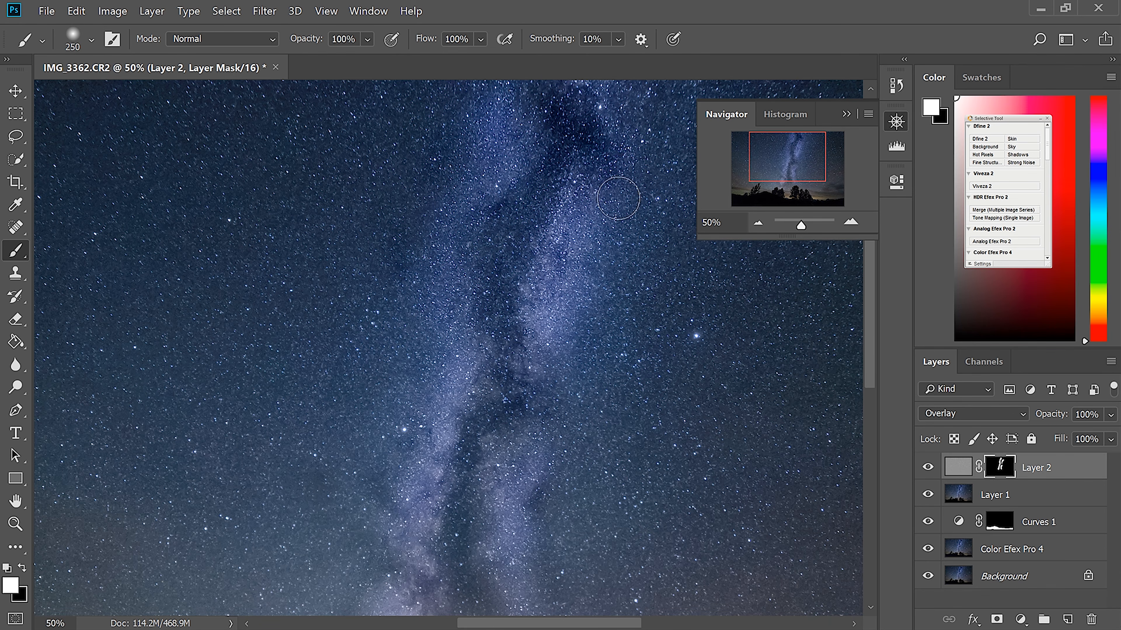
{"action": "left_click_drag", "start_coordinate": [427, 306], "coordinate": [415, 519]}
Step: Compare the Milky Way's stars with Layer 2 hidden and shown at 400%, and return to viewing the whole photo
{"action": "left_click", "coordinate": [759, 225]}
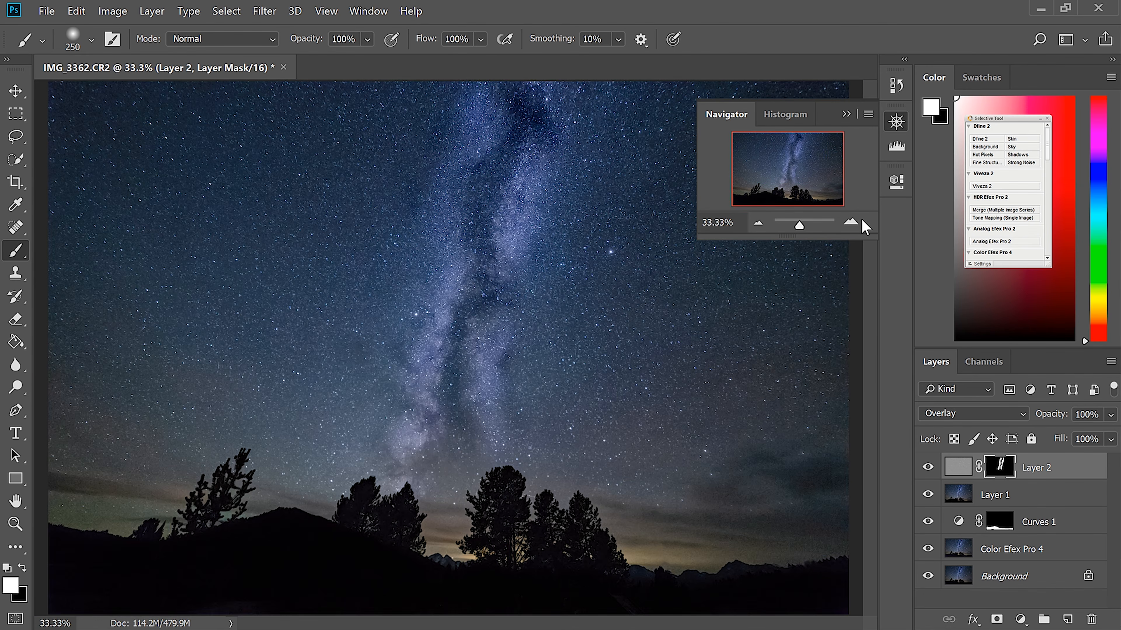
{"action": "left_click", "coordinate": [851, 224]}
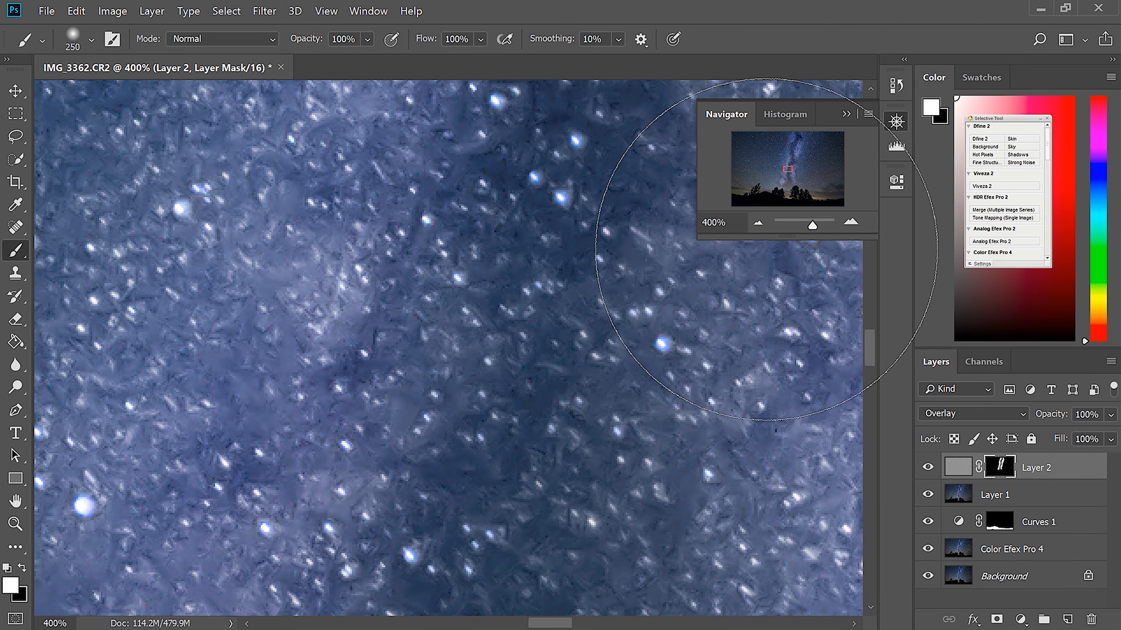
{"action": "left_click", "coordinate": [928, 468]}
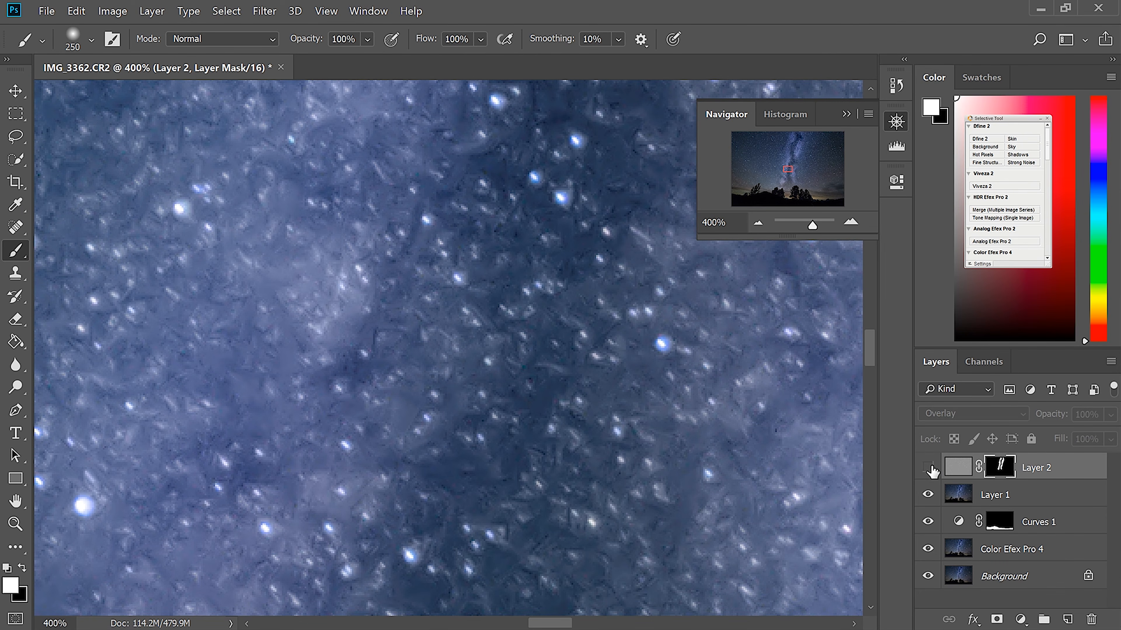
{"action": "left_click", "coordinate": [929, 468]}
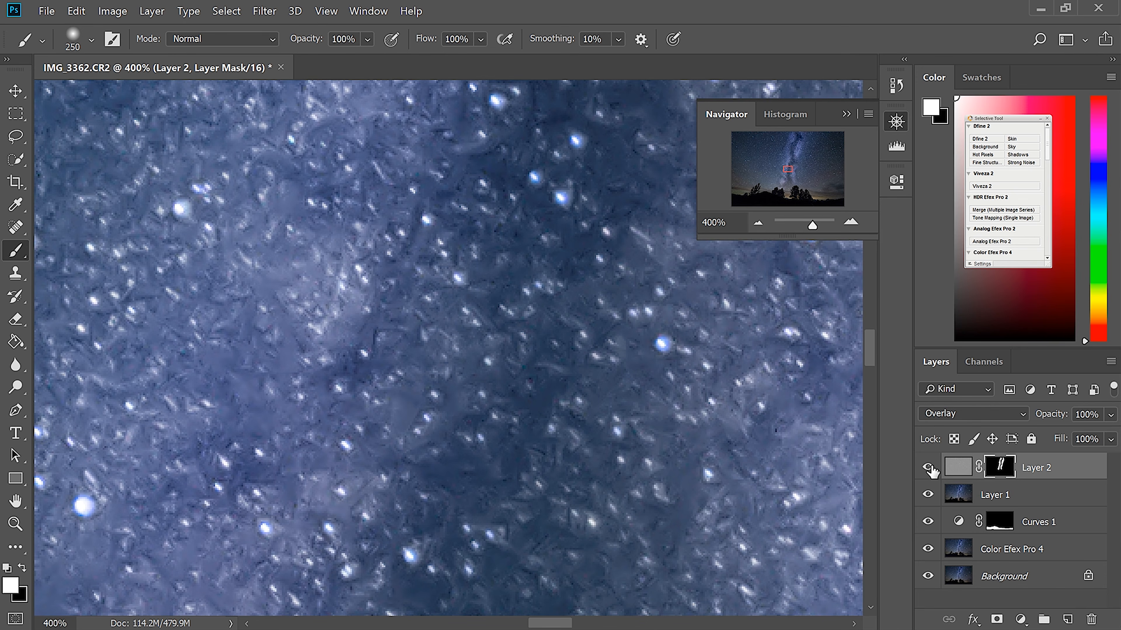
{"action": "left_click", "coordinate": [928, 468]}
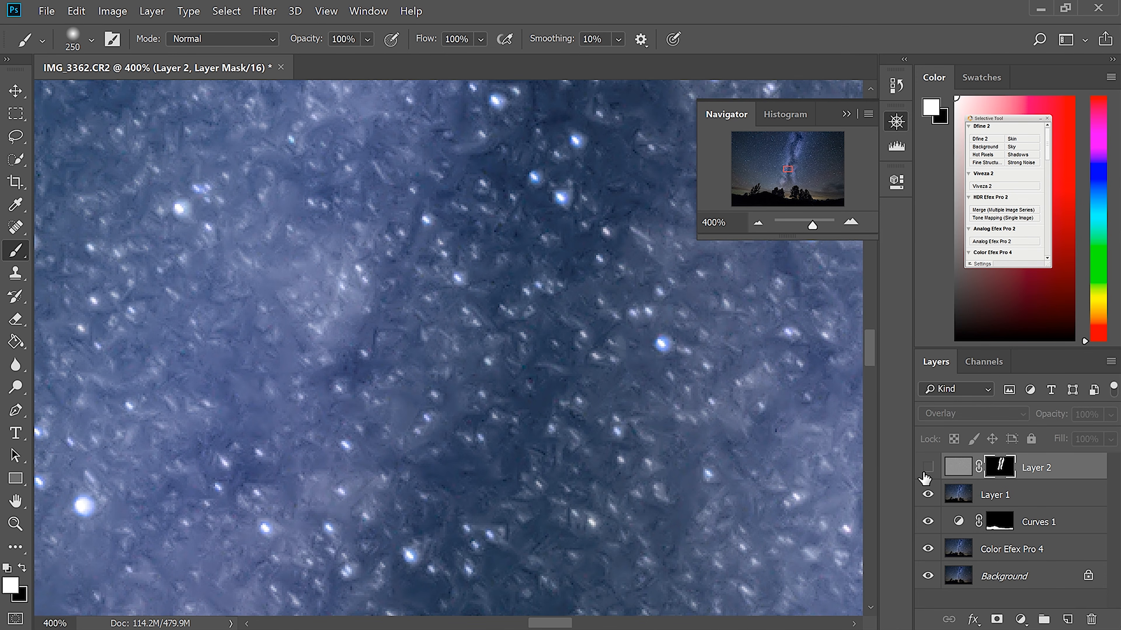
{"action": "left_click", "coordinate": [927, 469]}
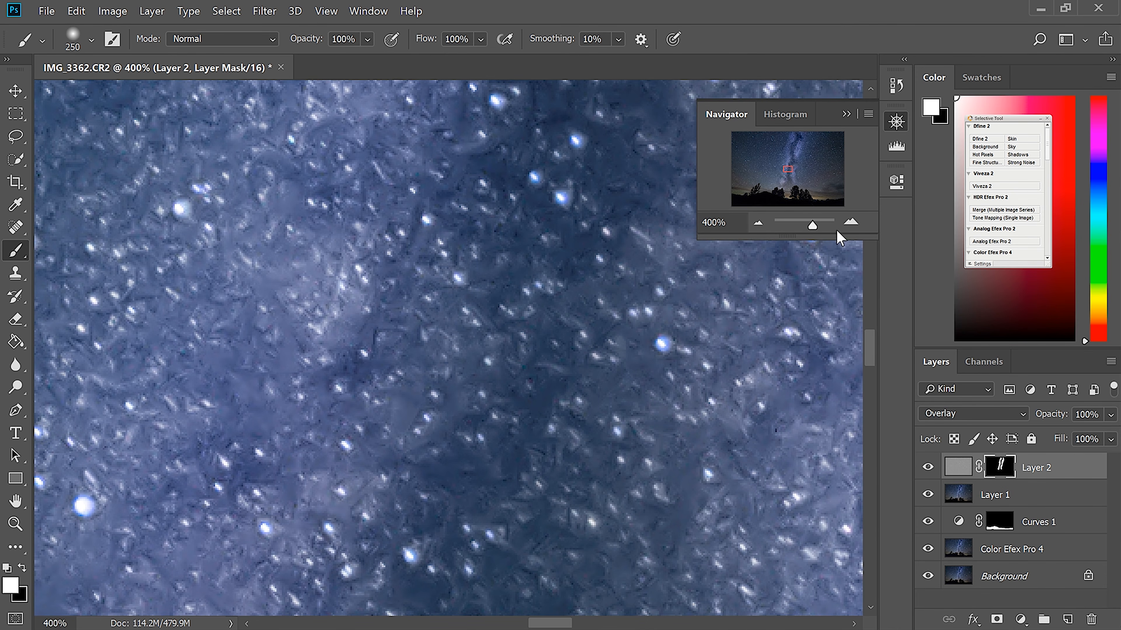
{"action": "left_click", "coordinate": [760, 225]}
{"action": "left_click", "coordinate": [759, 225]}
{"action": "left_click", "coordinate": [760, 225]}
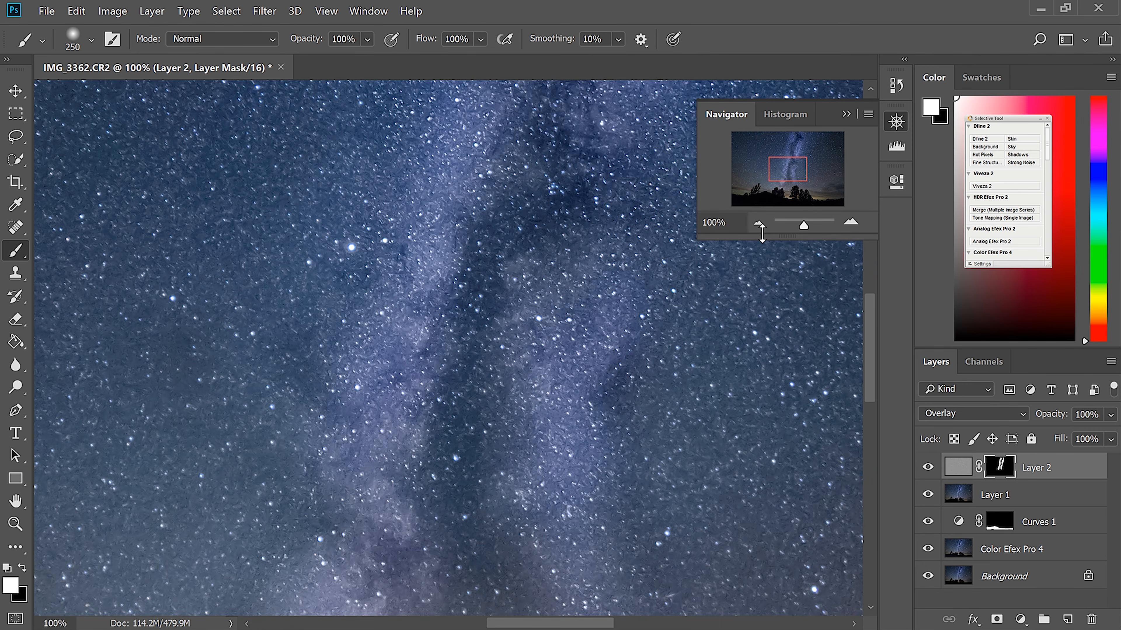
{"action": "left_click", "coordinate": [762, 231]}
{"action": "left_click", "coordinate": [762, 230]}
{"action": "left_click", "coordinate": [762, 231]}
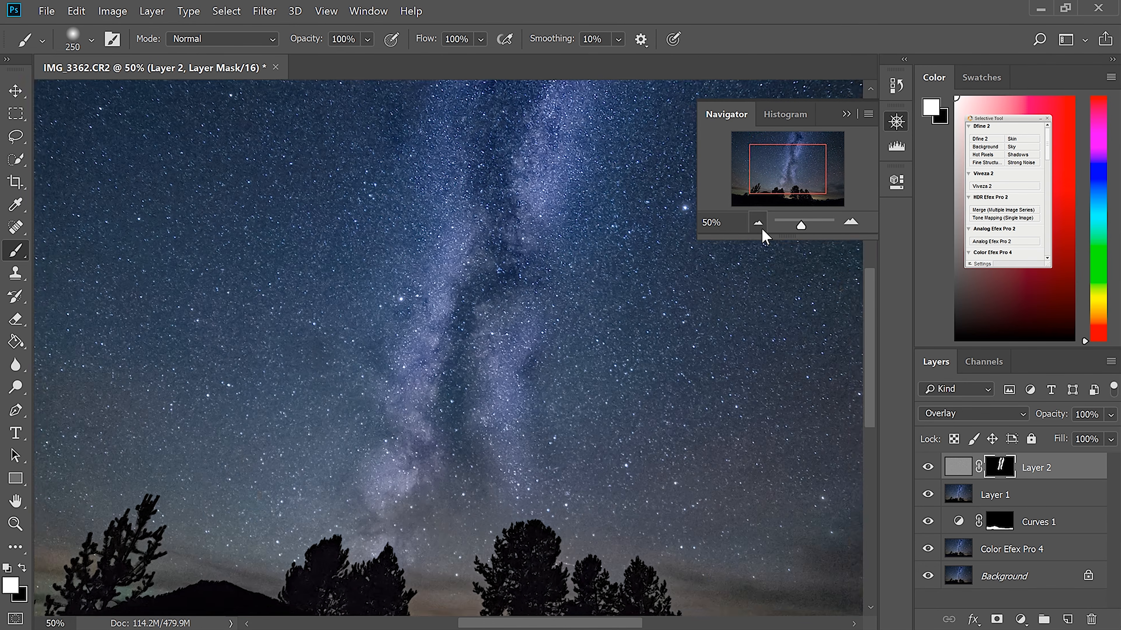
{"action": "left_click", "coordinate": [762, 230]}
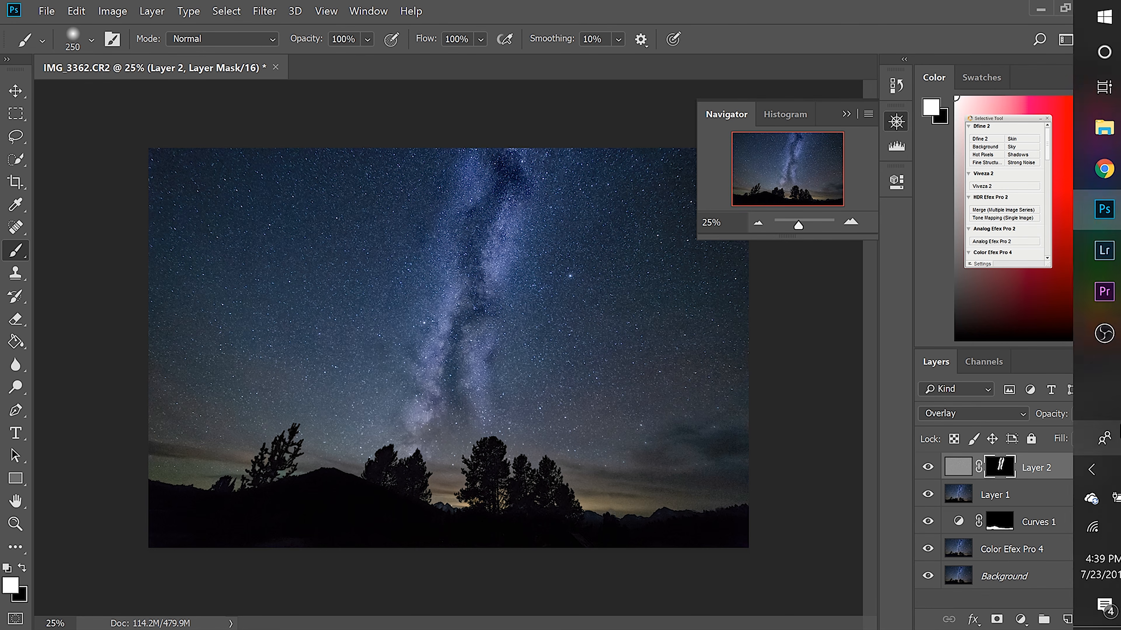
Step: Try Layer 2 at 17% opacity and restore it to 100%
{"action": "left_click", "coordinate": [1111, 414]}
{"action": "left_click_drag", "start_coordinate": [1106, 435], "coordinate": [1042, 435]}
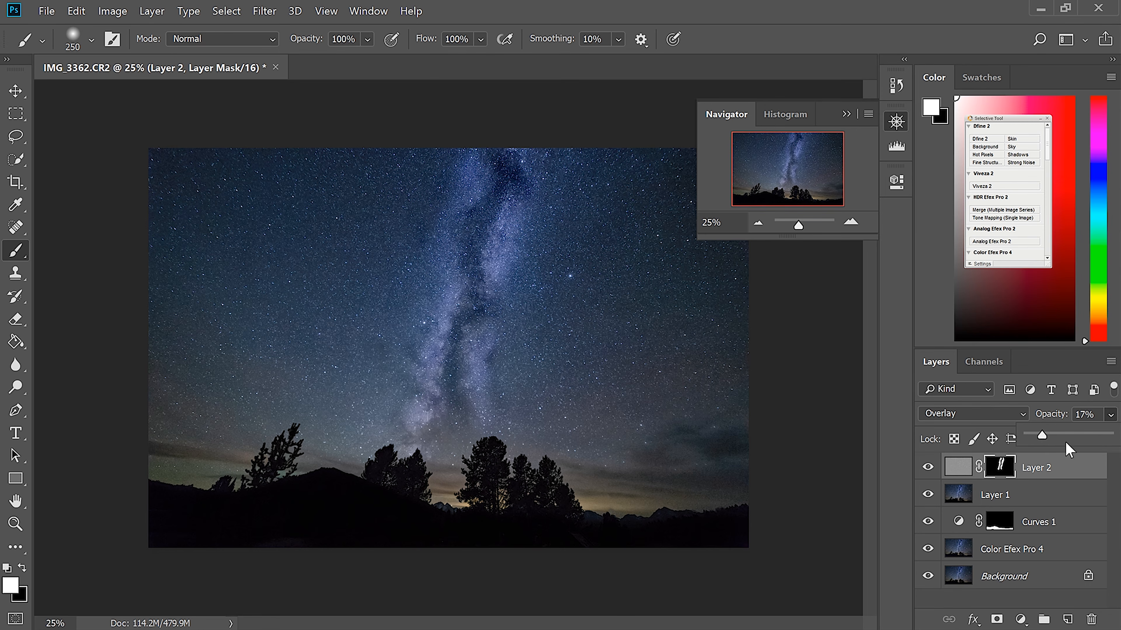
{"action": "left_click_drag", "start_coordinate": [1041, 435], "coordinate": [1116, 429]}
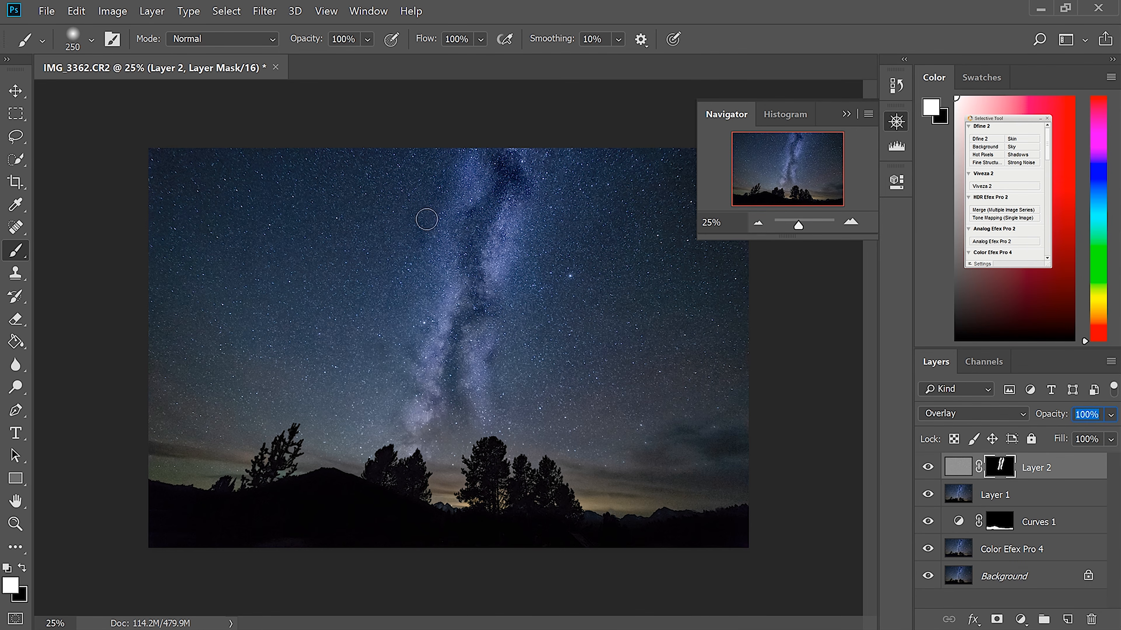
{"action": "type", "text": "xx"}
{"action": "key", "text": "BackSpace"}
{"action": "key", "text": "BackSpace"}
{"action": "type", "text": "100"}
{"action": "key", "text": "Return"}
Step: Select Layer 1, reset the default colours, and choose the Brush tool with white as the foreground colour
{"action": "key", "text": "v"}
{"action": "key", "text": "alt+bracketleft"}
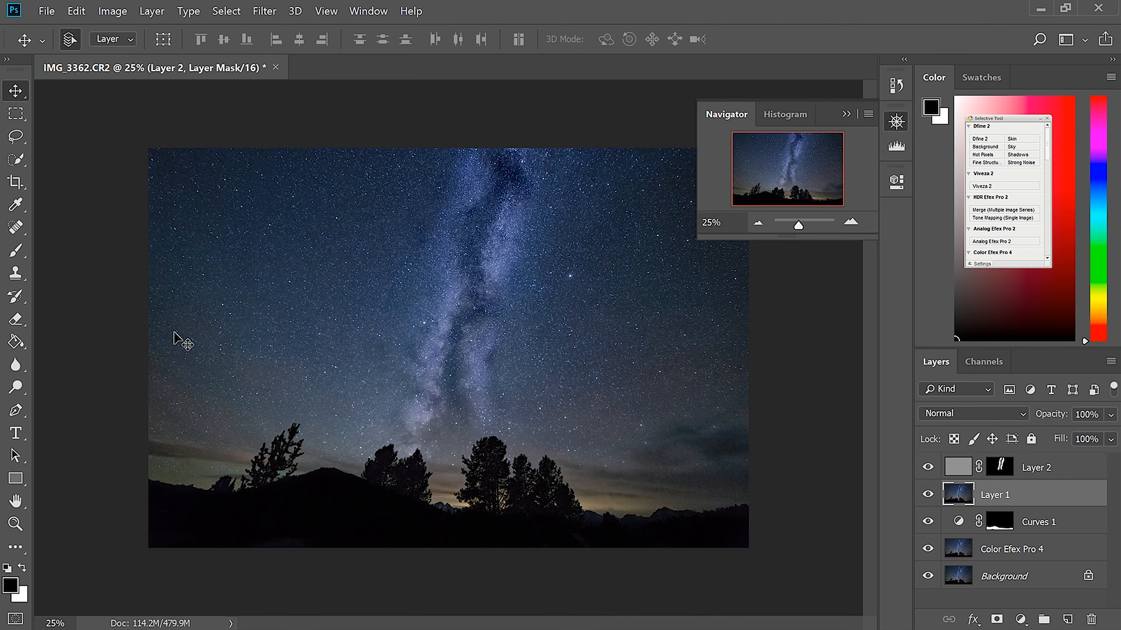
{"action": "left_click", "coordinate": [6, 570]}
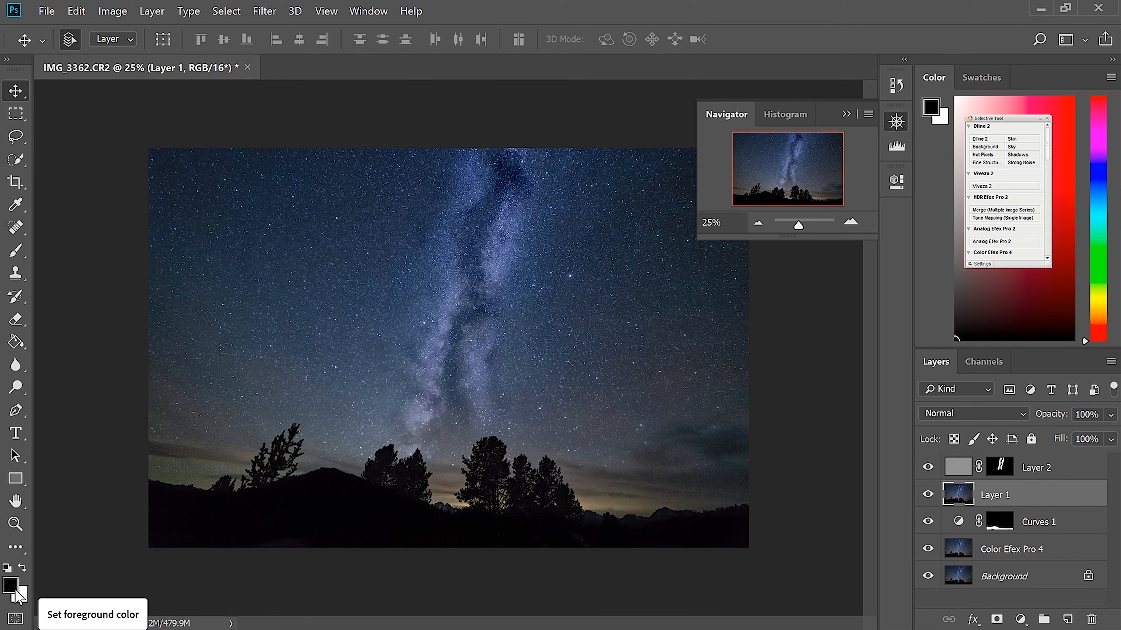
{"action": "key", "text": "b"}
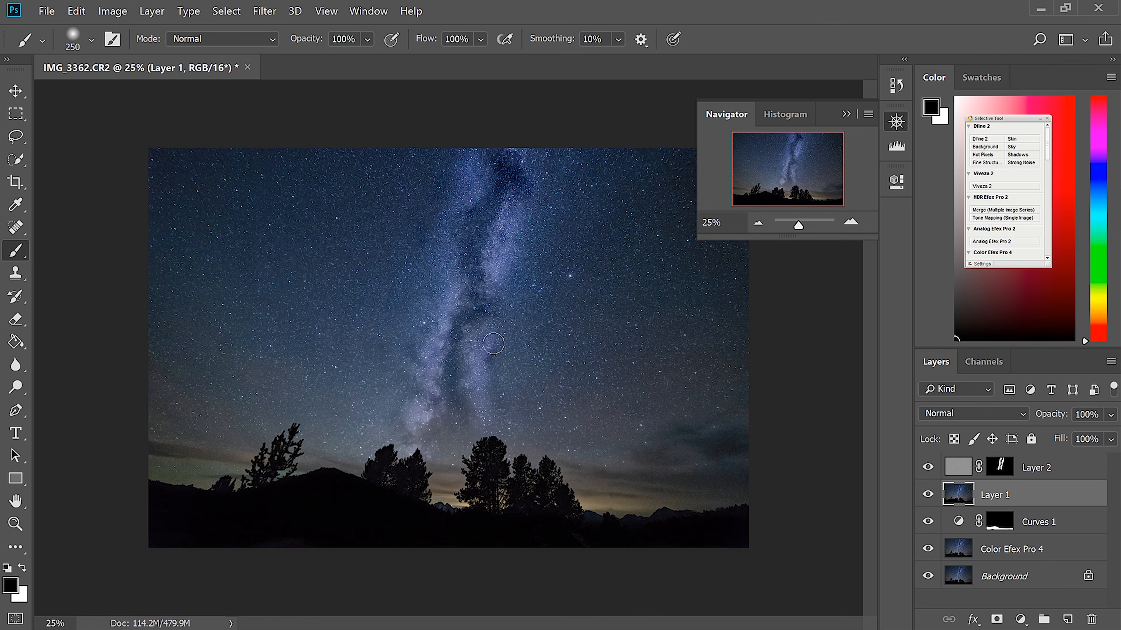
{"action": "key", "text": "x"}
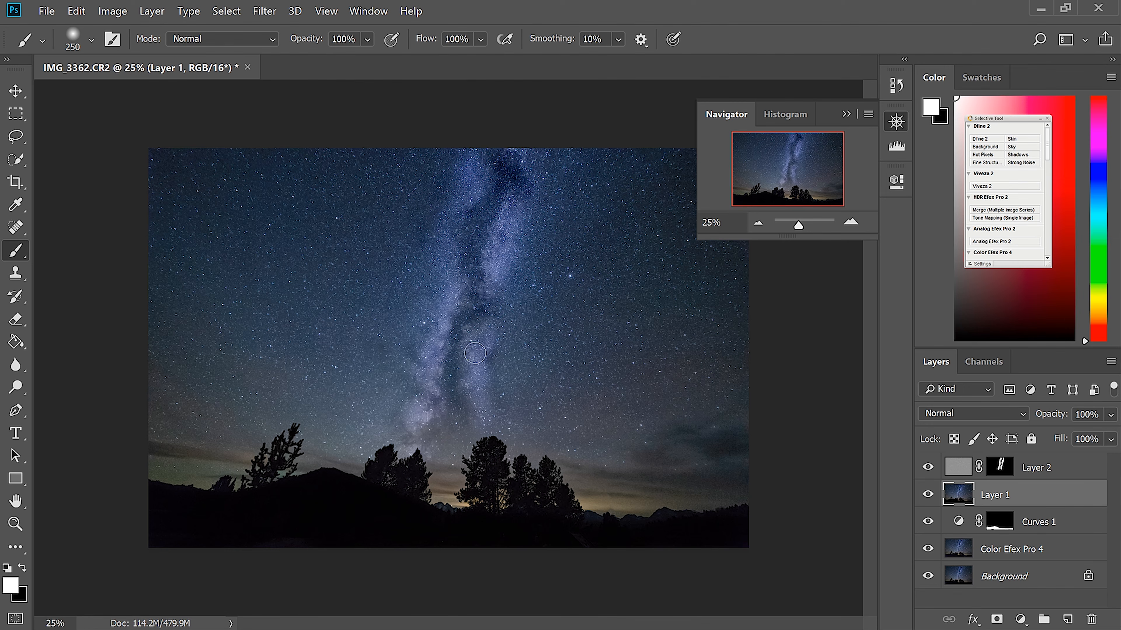